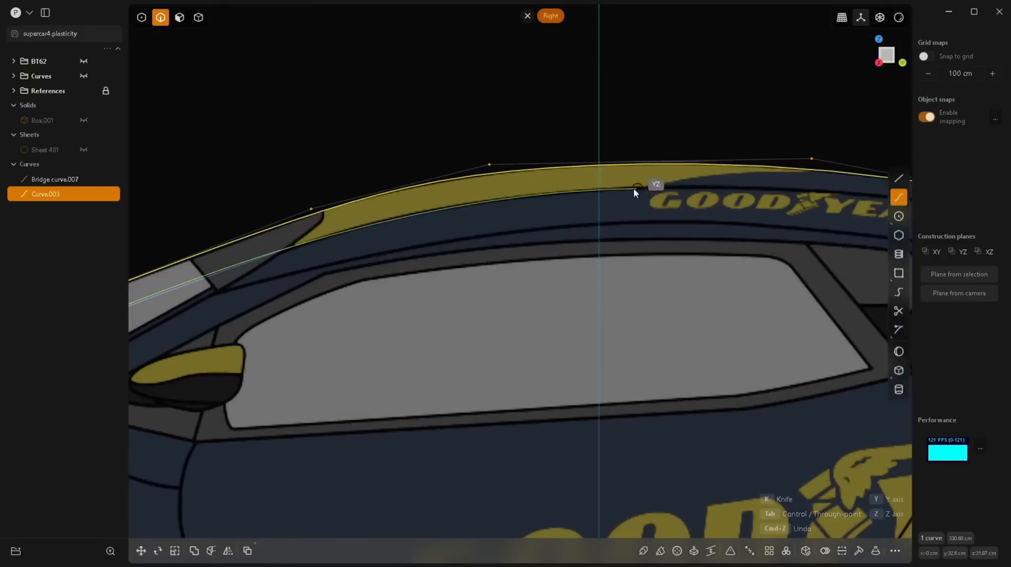
Step: Continue the curve back along the roof's side line and finish it at the tail, just below the centre curve's end
click(590, 190)
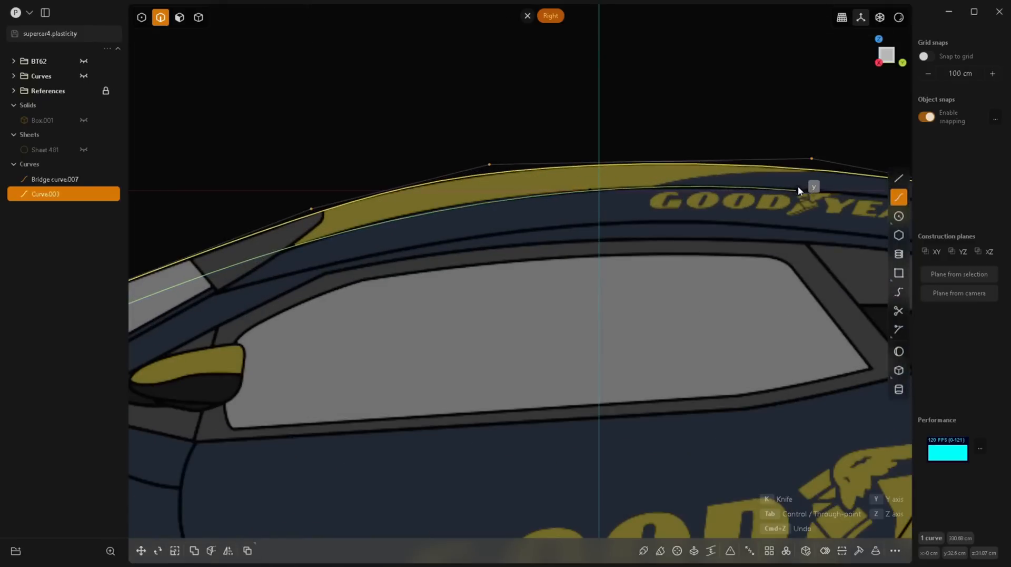
scroll(798, 186, down, 5)
scroll(687, 216, up, 3)
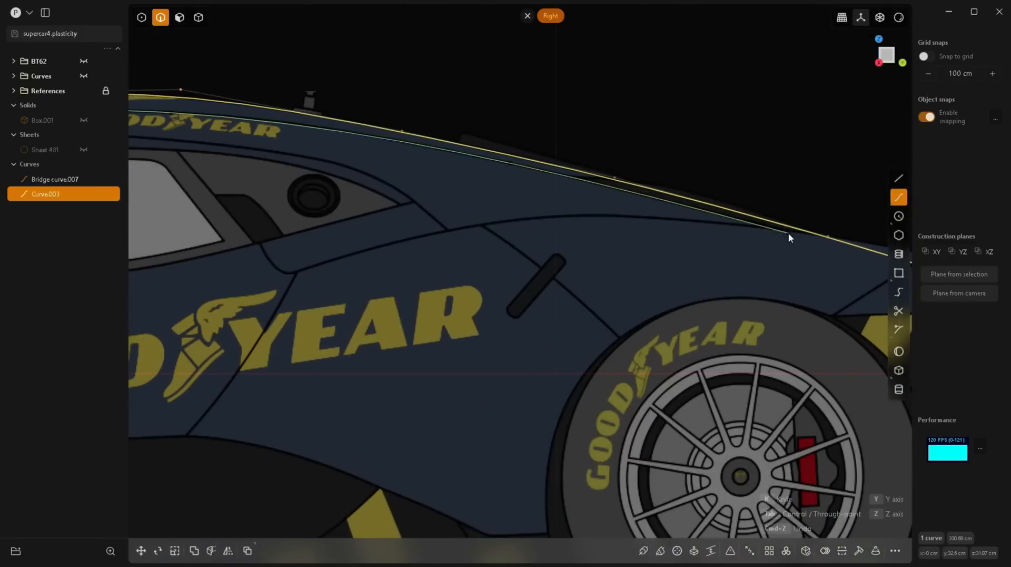
scroll(497, 219, down, 5)
scroll(495, 174, up, 5)
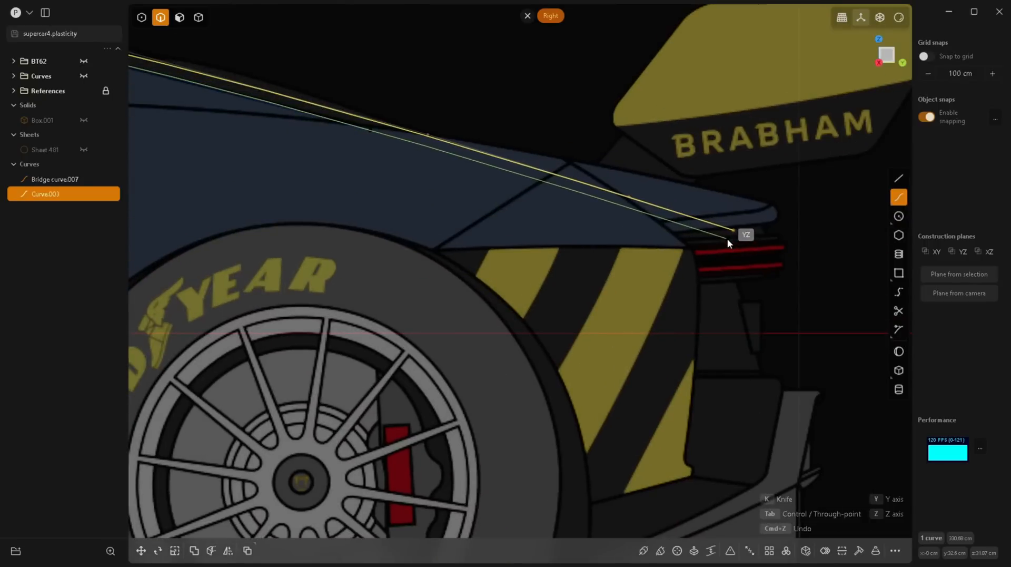
click(730, 239)
right_click(730, 239)
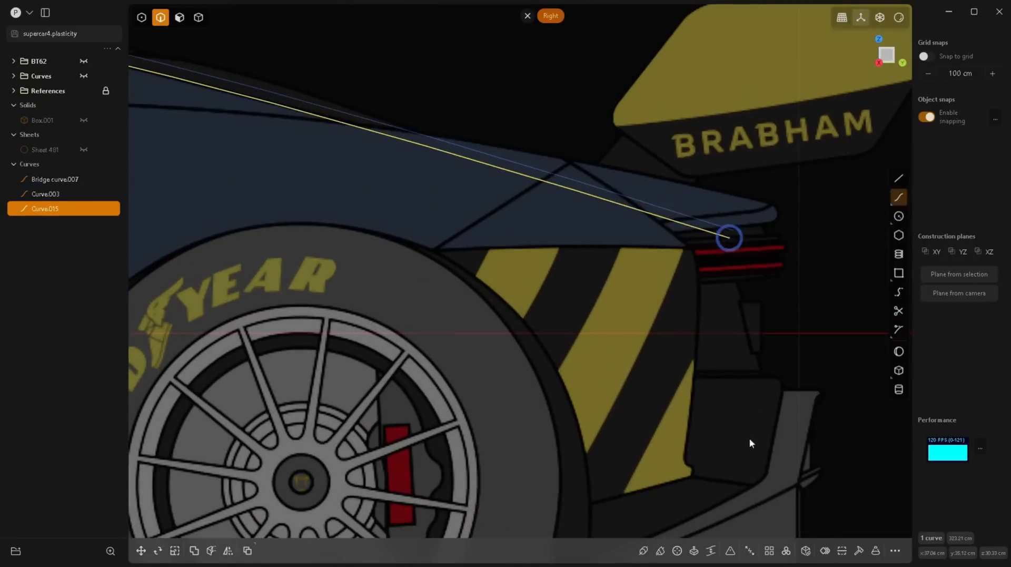
Step: Fine-tune the new curve's control points along the roof so it follows the roof's side line in the side view
scroll(730, 240, down, 6)
scroll(457, 182, up, 8)
right_drag(883, 196, 622, 201)
scroll(628, 209, up, 3)
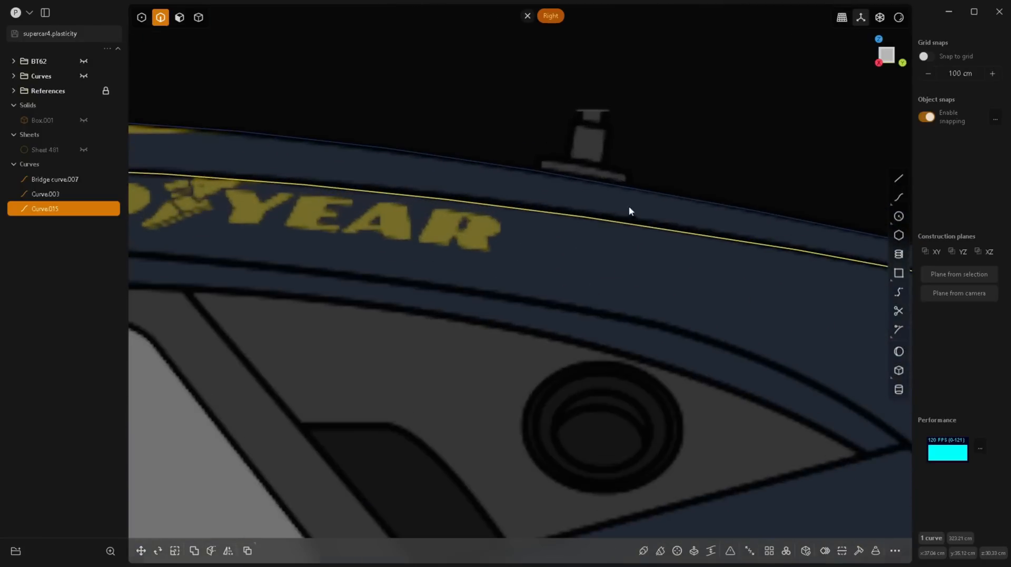
key(1)
key(Escape)
click(388, 172)
scroll(388, 174, down, 5)
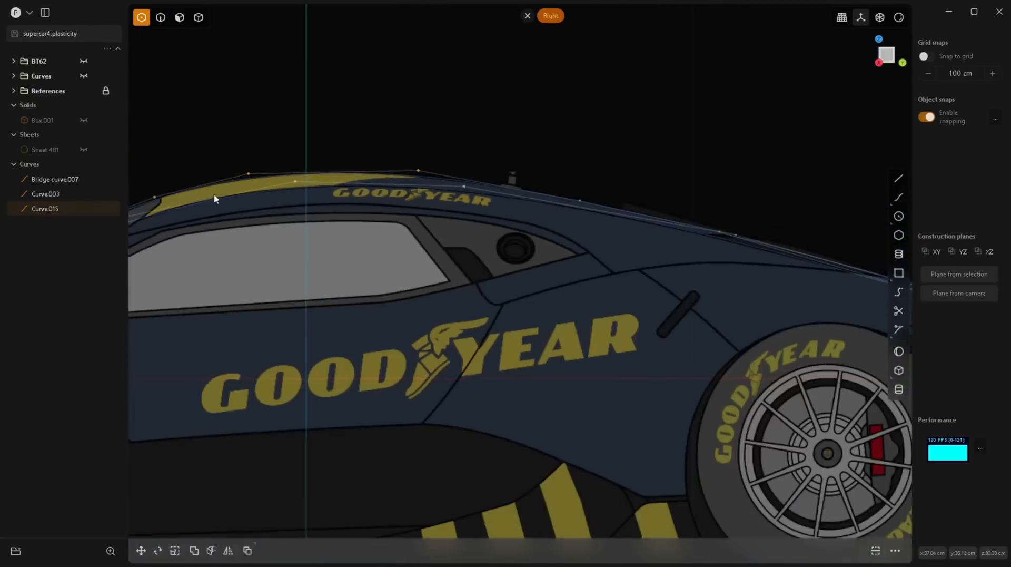
scroll(456, 243, up, 8)
scroll(388, 270, up, 3)
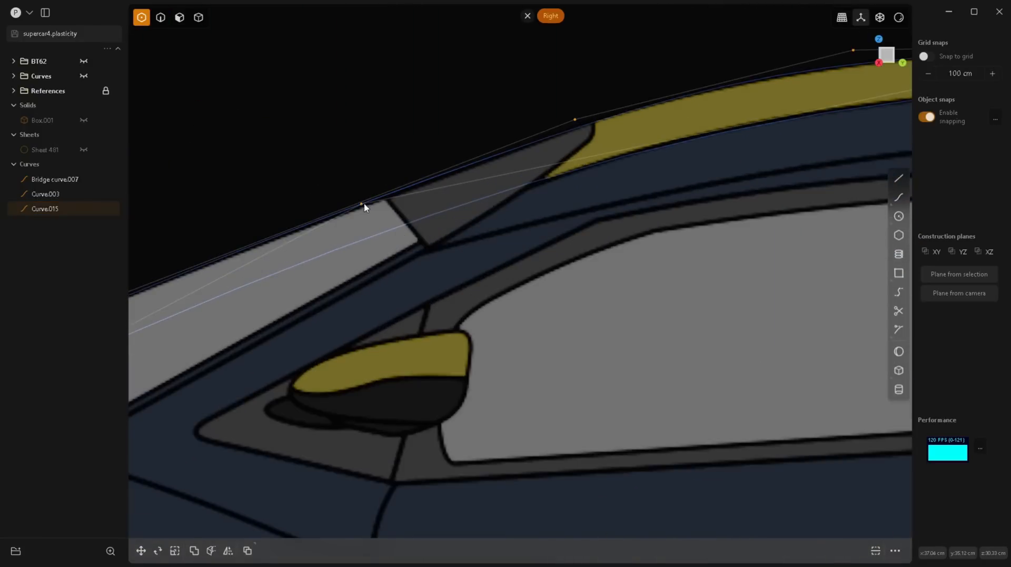
Step: Adjust the new curve's control points over the windshield in the side view to keep it below the centre curve
scroll(232, 303, down, 4)
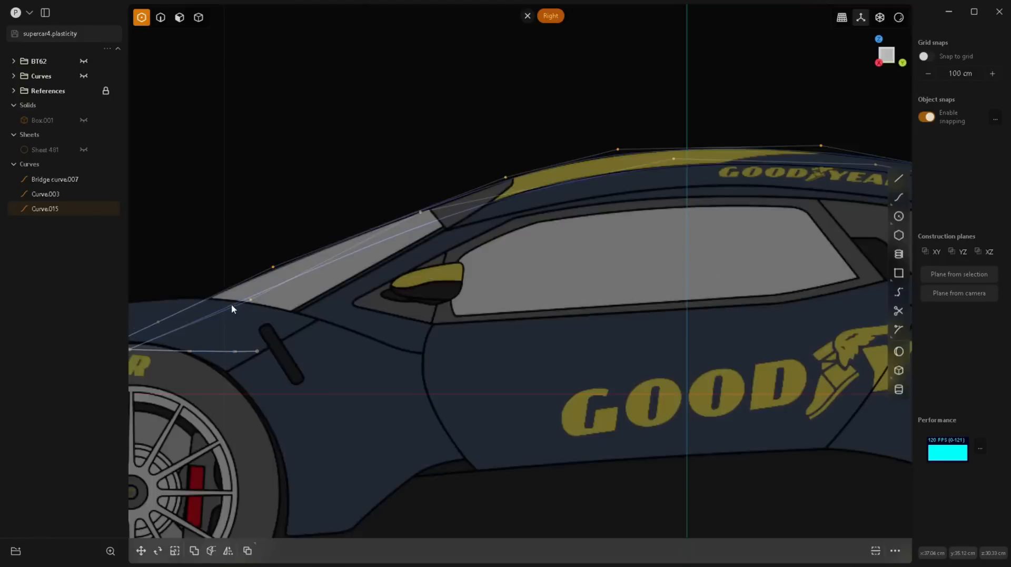
scroll(291, 293, up, 4)
scroll(305, 366, down, 3)
scroll(398, 276, up, 4)
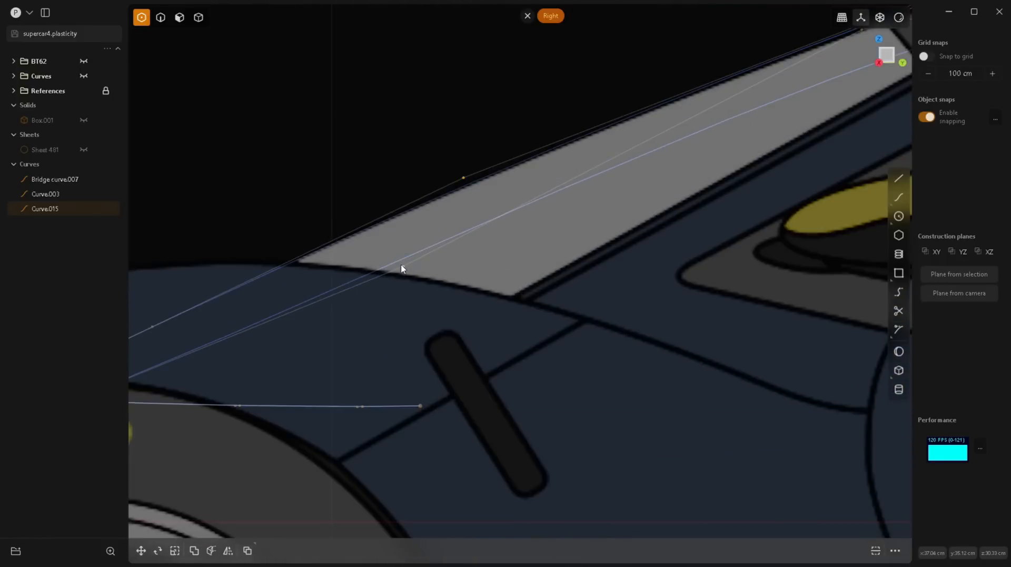
scroll(397, 269, down, 2)
scroll(604, 178, down, 3)
scroll(604, 178, up, 4)
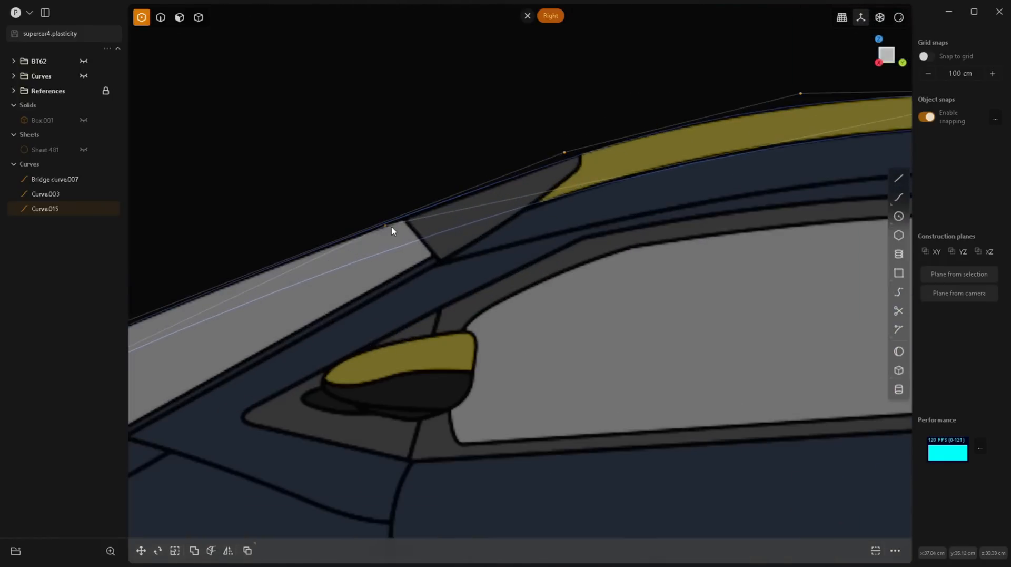
scroll(390, 213, down, 4)
scroll(723, 234, down, 4)
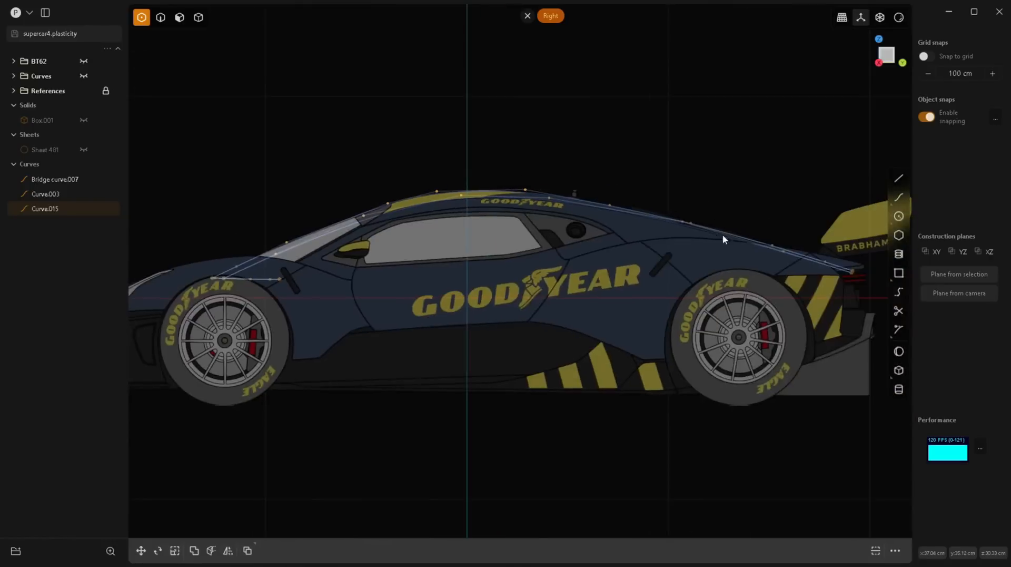
scroll(510, 214, up, 5)
scroll(476, 284, down, 4)
Step: In the top view, move the new curve's control point at the windshield's upper edge outward about 7.7 cm along X
key(2)
click(446, 213)
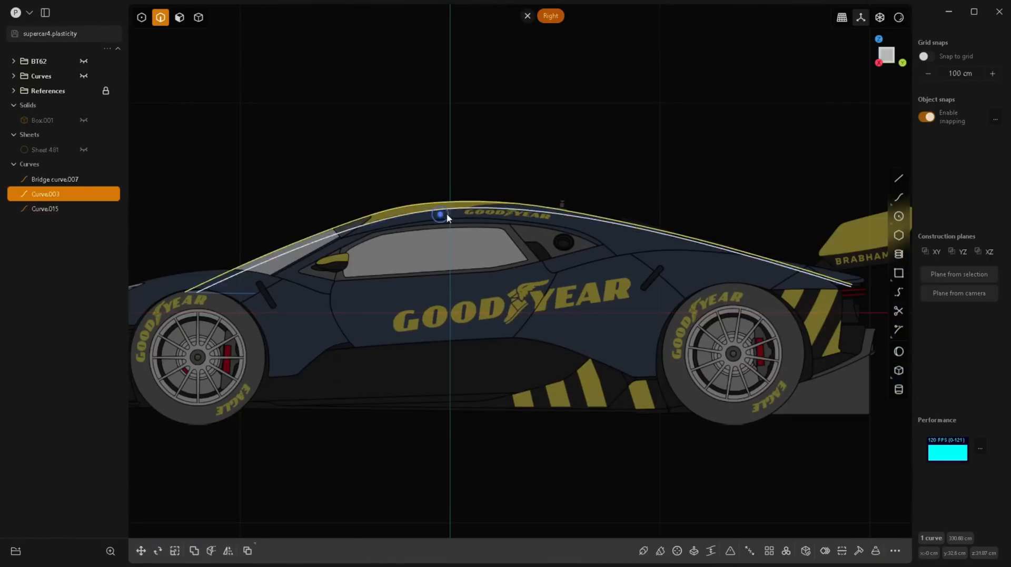
click(446, 212)
key(KP_7)
scroll(541, 329, down, 4)
scroll(536, 504, up, 3)
scroll(516, 390, up, 5)
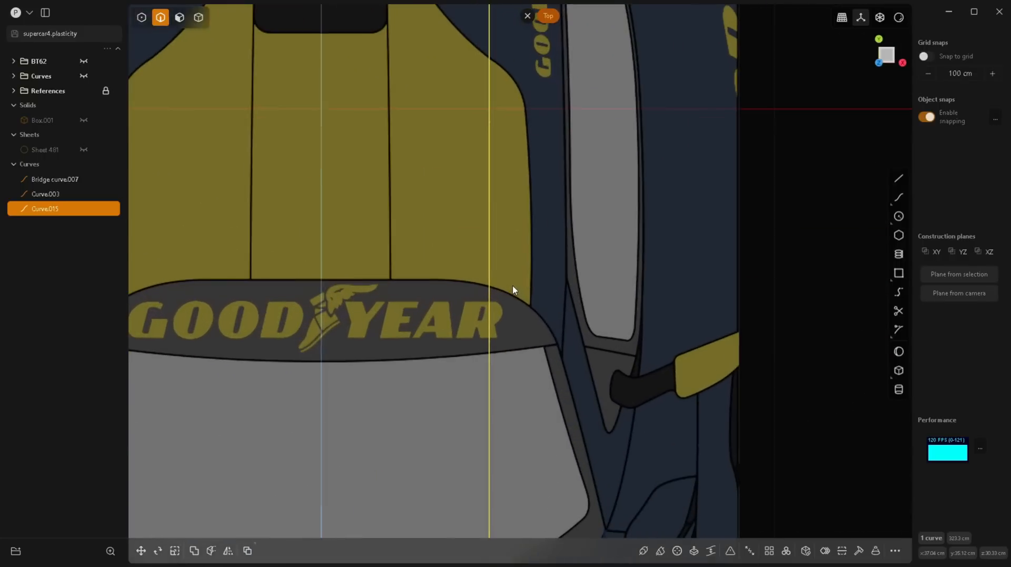
key(1)
drag(462, 322, 510, 360)
scroll(514, 326, up, 3)
key(g)
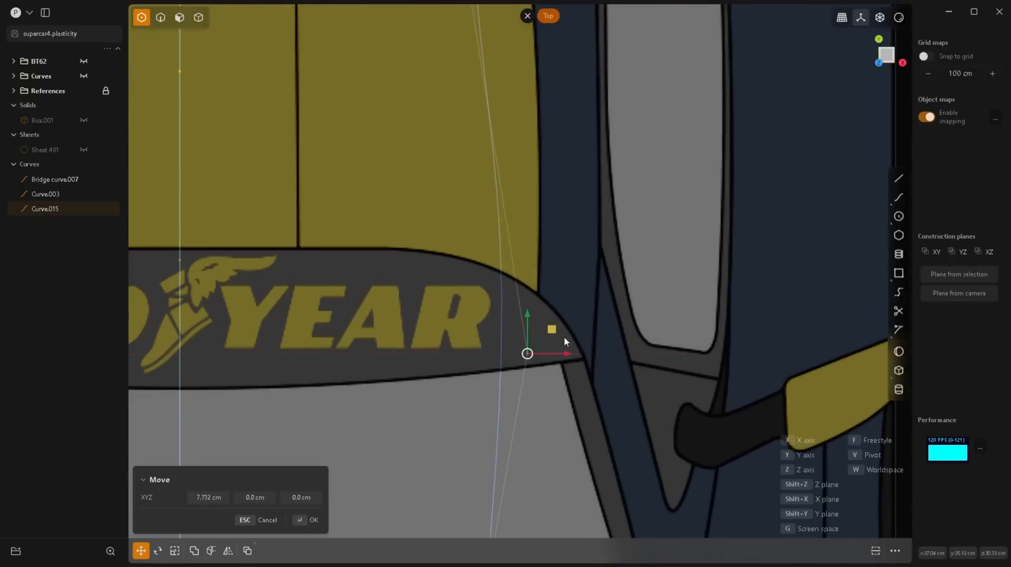
Step: Move the curve's roof control point outward toward the side edge of the yellow roof panel in the top view
scroll(526, 353, down, 3)
scroll(451, 212, up, 5)
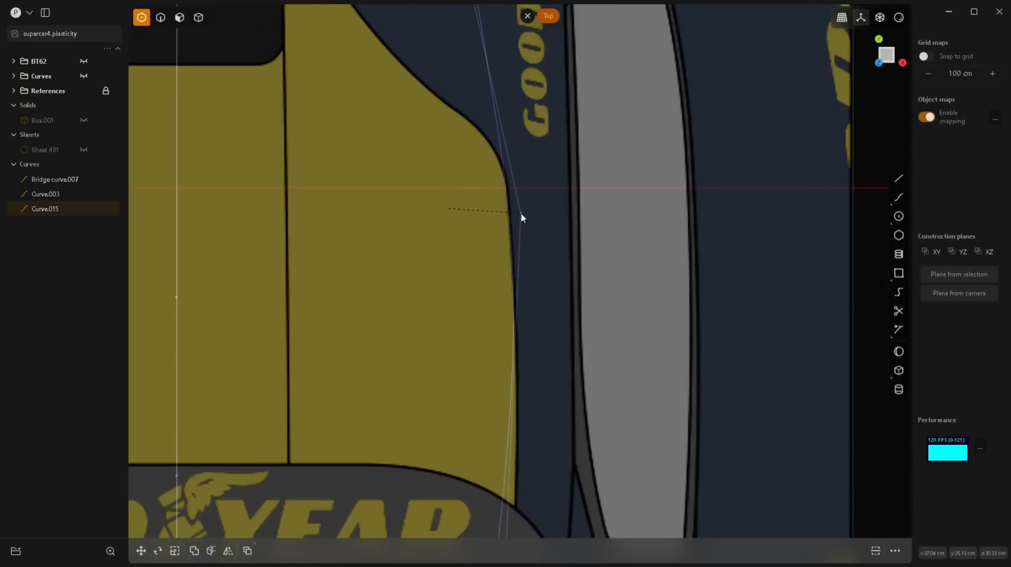
scroll(529, 334, down, 3)
scroll(499, 321, up, 3)
scroll(515, 337, down, 3)
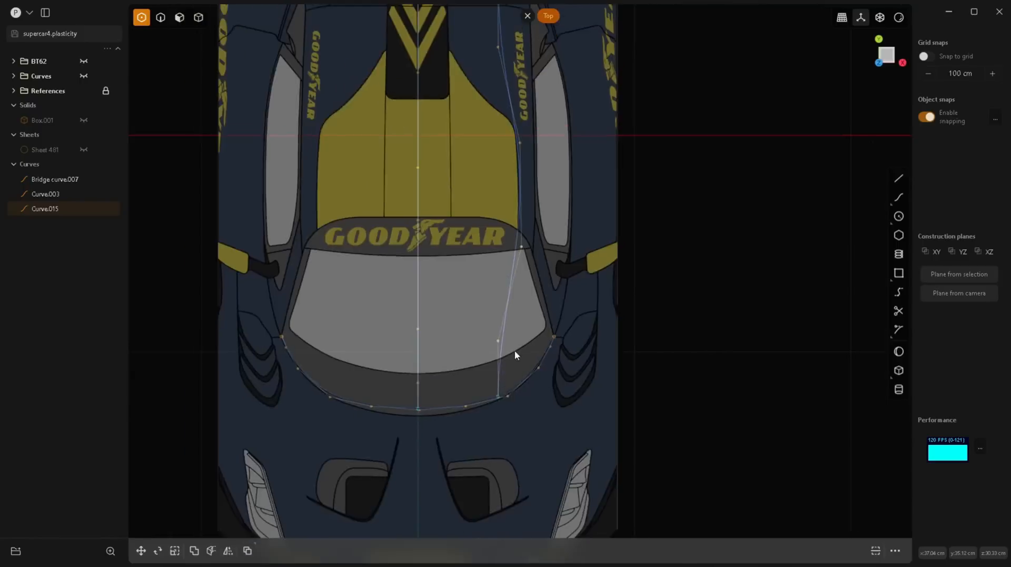
Step: Adjust the curve's windshield control points sideways so it tapers smoothly to the windshield base in the top view
scroll(503, 334, up, 3)
drag(491, 332, 492, 331)
drag(529, 111, 526, 111)
drag(493, 331, 498, 333)
drag(526, 108, 527, 113)
scroll(474, 326, down, 3)
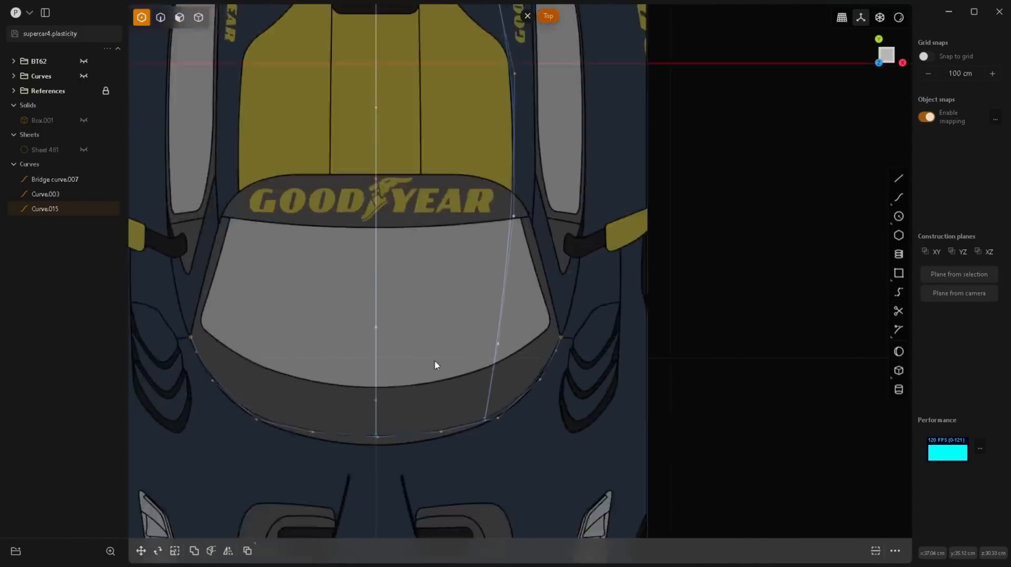
scroll(532, 232, up, 4)
drag(512, 231, 493, 235)
Step: Move the control point on the rear deck inward onto the blueprint's panel line
scroll(511, 211, down, 5)
scroll(508, 189, up, 5)
scroll(488, 227, down, 6)
right_drag(461, 184, 472, 330)
scroll(495, 261, up, 6)
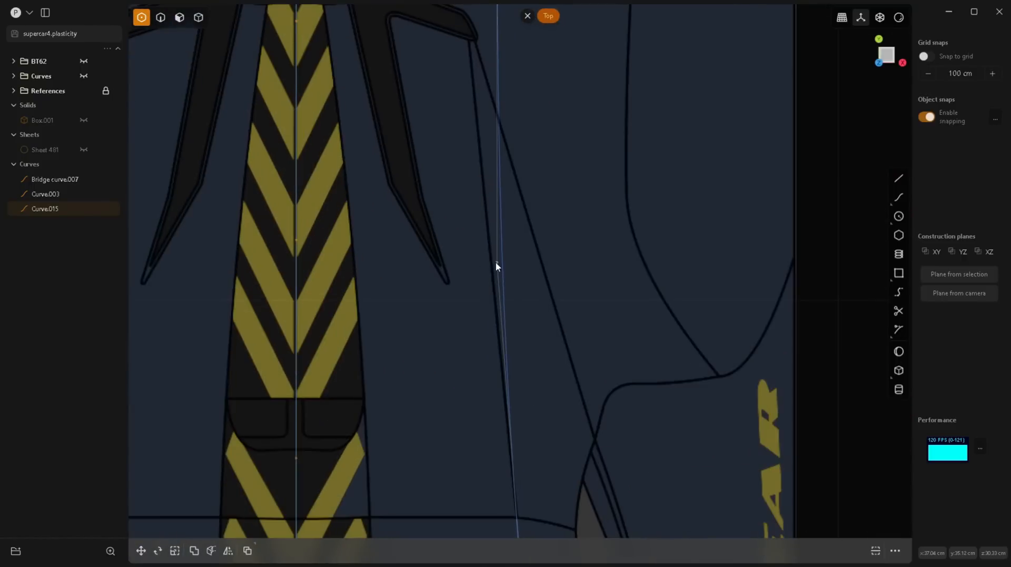
drag(495, 261, 489, 261)
Step: Move the curve's rearmost control points inward near the tail to continue the deck's panel line
scroll(489, 263, down, 3)
right_drag(436, 325, 460, 442)
scroll(517, 221, up, 2)
drag(519, 220, 493, 224)
drag(517, 69, 479, 74)
Step: Refine the rear deck control point so the curve lies on the panel line beside the vent
scroll(585, 220, up, 2)
scroll(570, 303, down, 5)
scroll(508, 287, up, 5)
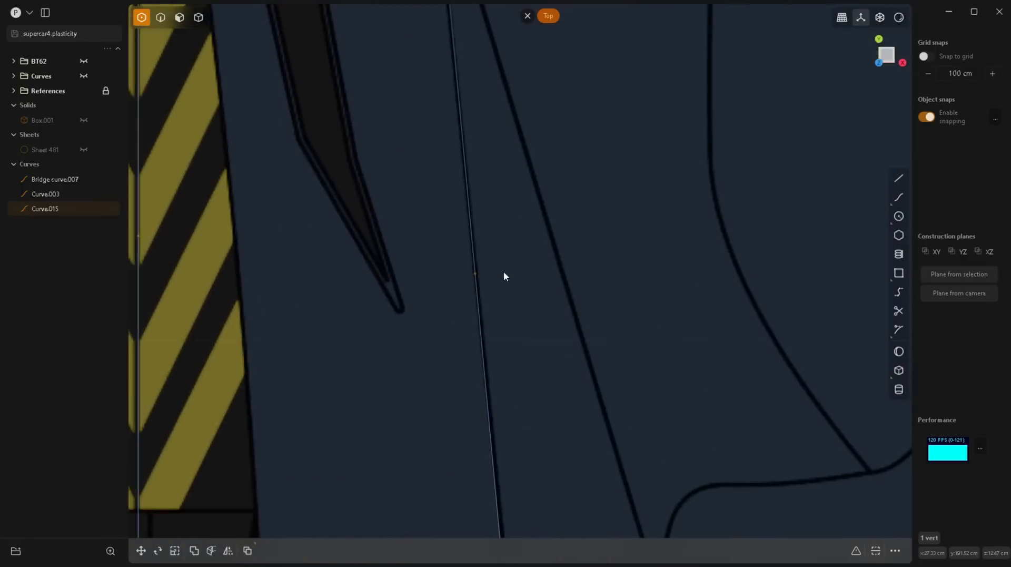
scroll(504, 272, down, 5)
right_drag(525, 436, 562, 356)
scroll(562, 356, up, 3)
click(510, 276)
Step: Nudge the curve's roof control point slightly inward along the yellow roof panel's edge
scroll(509, 276, down, 3)
right_drag(601, 516, 584, 302)
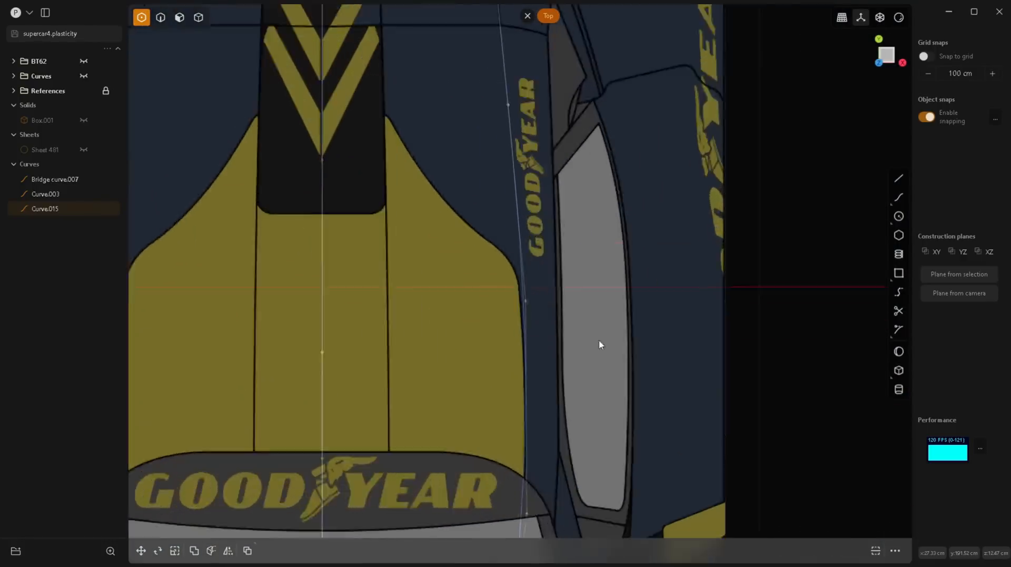
scroll(499, 358, up, 4)
drag(537, 264, 533, 263)
Step: Refine the control point at the windshield's upper corner and check the curve back to the tail in the top view
scroll(533, 263, down, 4)
right_drag(461, 231, 431, 83)
scroll(531, 344, up, 2)
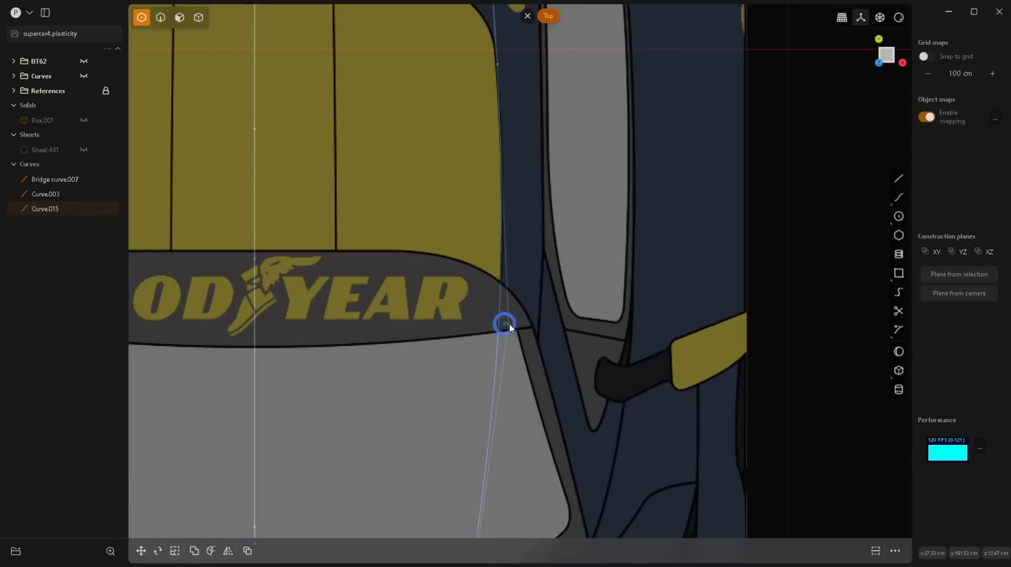
scroll(499, 343, down, 4)
scroll(498, 368, up, 3)
scroll(496, 378, down, 3)
scroll(526, 342, down, 2)
scroll(531, 87, up, 3)
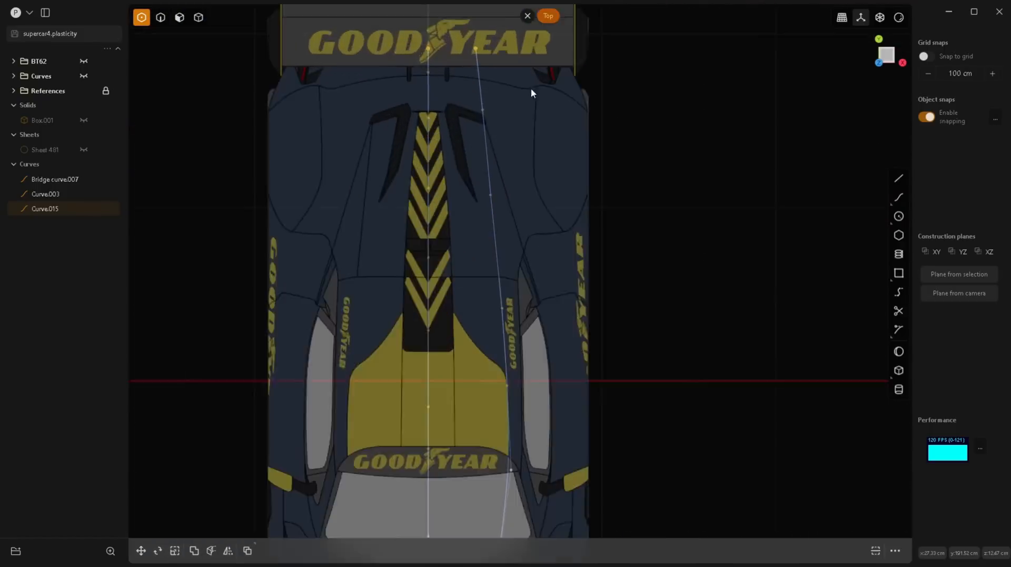
scroll(531, 89, down, 3)
scroll(527, 321, up, 6)
scroll(570, 254, down, 1)
Step: Select the side roof curve and adjust its control point above the windshield in the side view
key(2)
click(530, 188)
key(KP_3)
scroll(461, 333, down, 2)
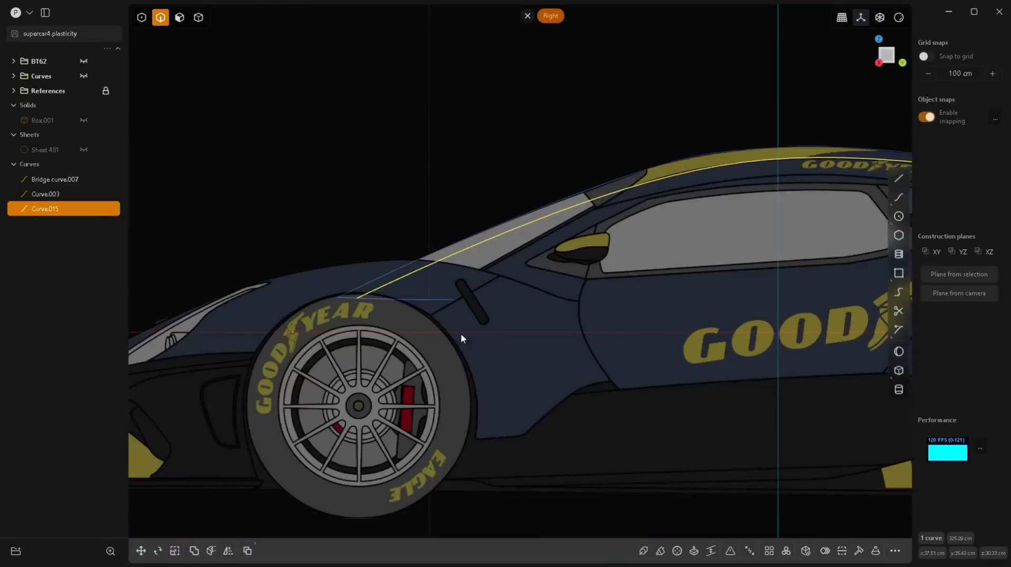
scroll(579, 211, up, 5)
scroll(374, 249, down, 3)
scroll(485, 238, up, 3)
key(1)
click(485, 214)
key(2)
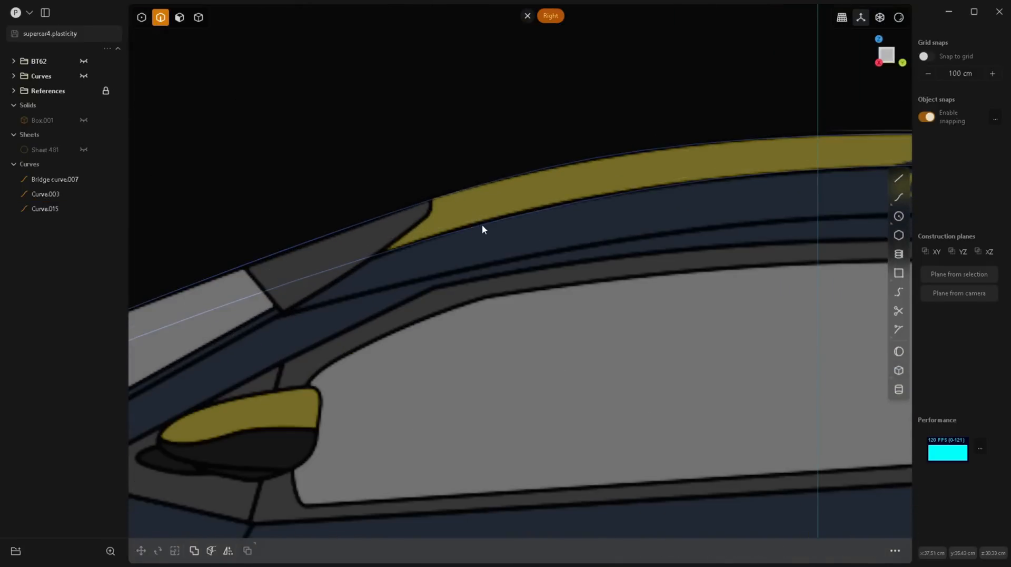
Step: Move the curve's front roof control point forward along the lower edge of the yellow roof stripe in the side view
click(483, 224)
key(Tab)
click(463, 295)
key(Return)
key(1)
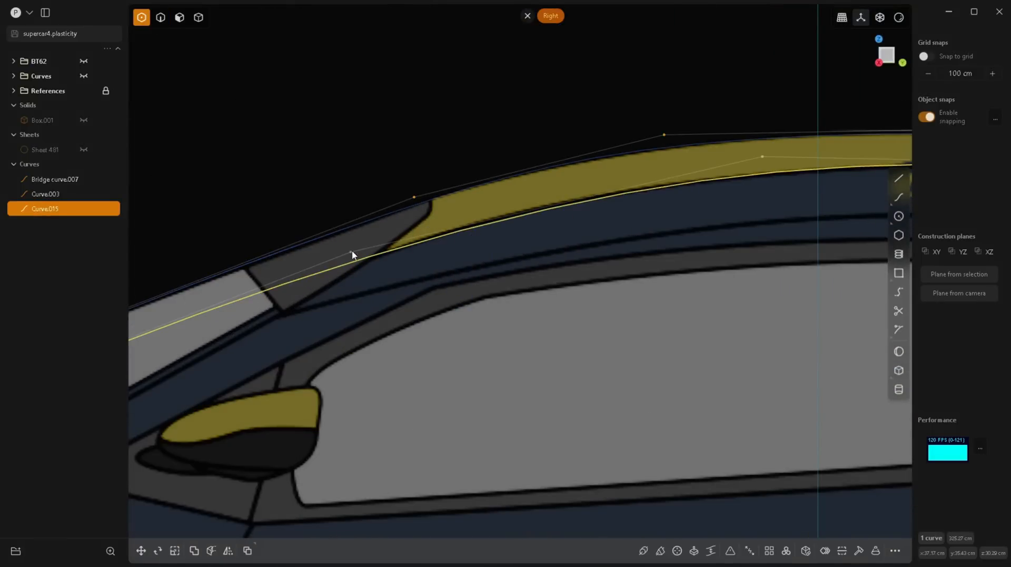
click(753, 157)
drag(752, 155, 725, 161)
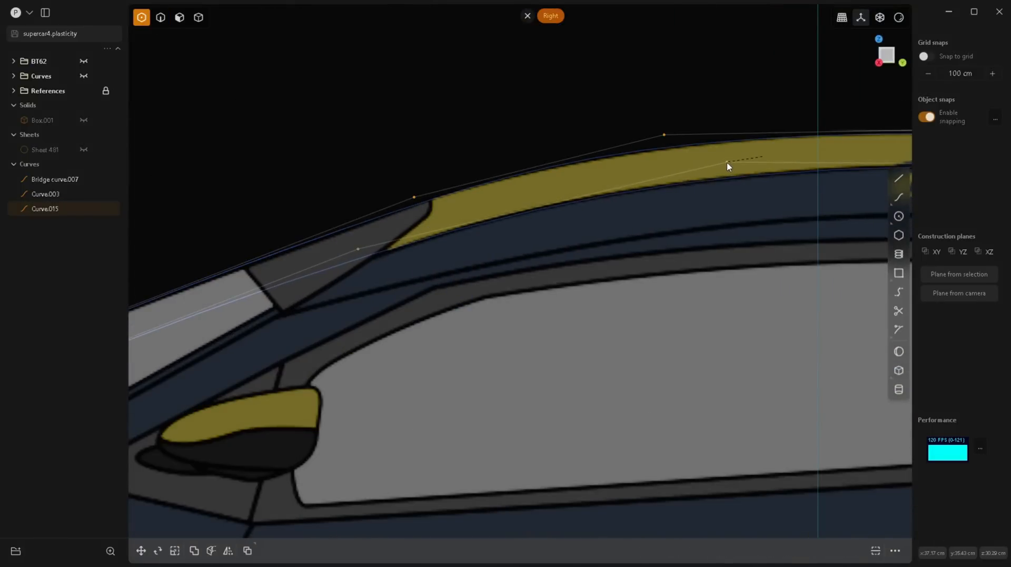
Step: Shift the rear roof and deck control points forward in the side view to line up with the centre curve's points
scroll(621, 203, down, 5)
scroll(807, 225, up, 5)
scroll(553, 286, down, 3)
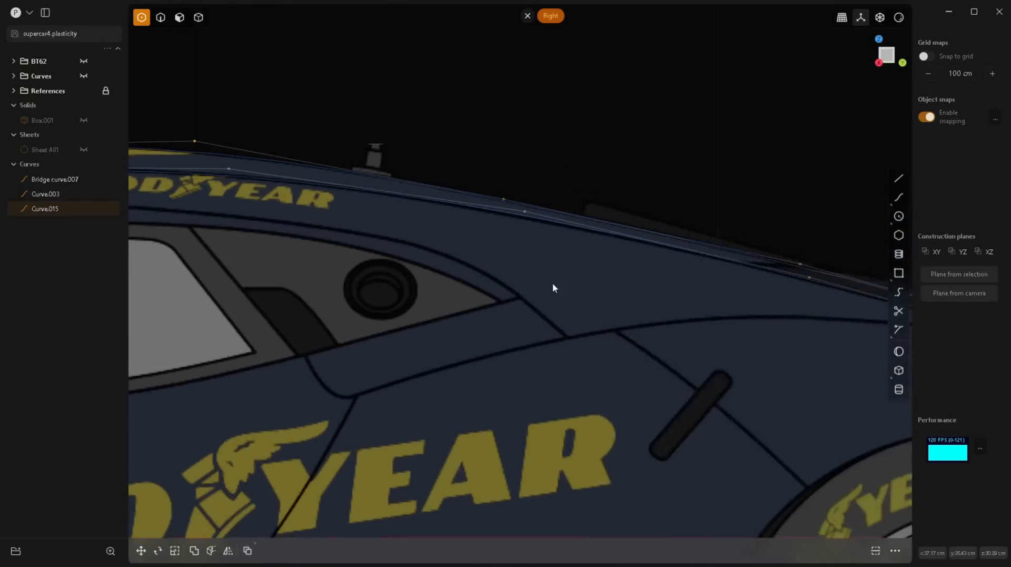
scroll(517, 194, up, 5)
scroll(356, 228, down, 5)
scroll(713, 287, up, 4)
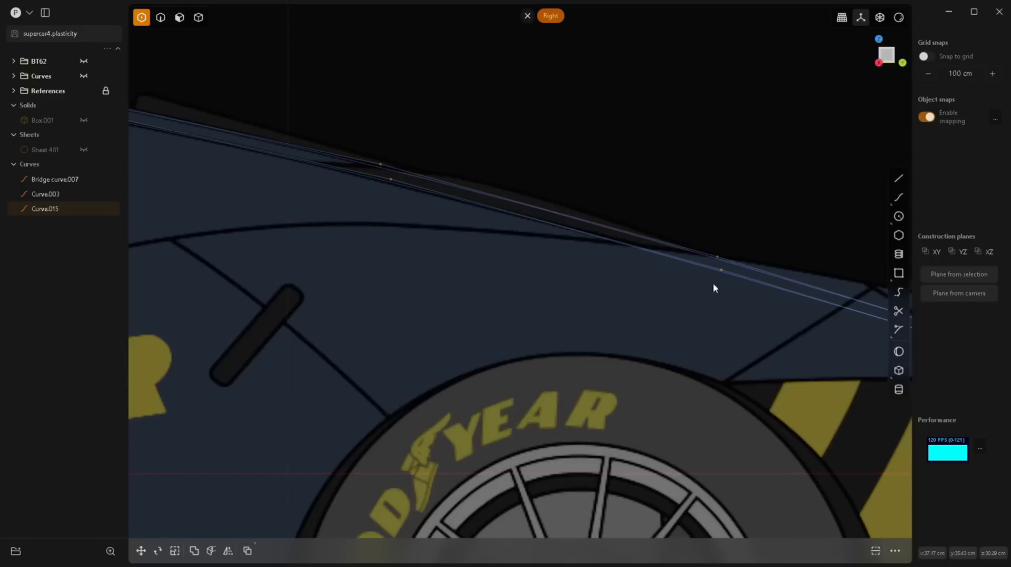
scroll(713, 287, down, 5)
scroll(658, 317, up, 7)
scroll(841, 316, down, 8)
key(7)
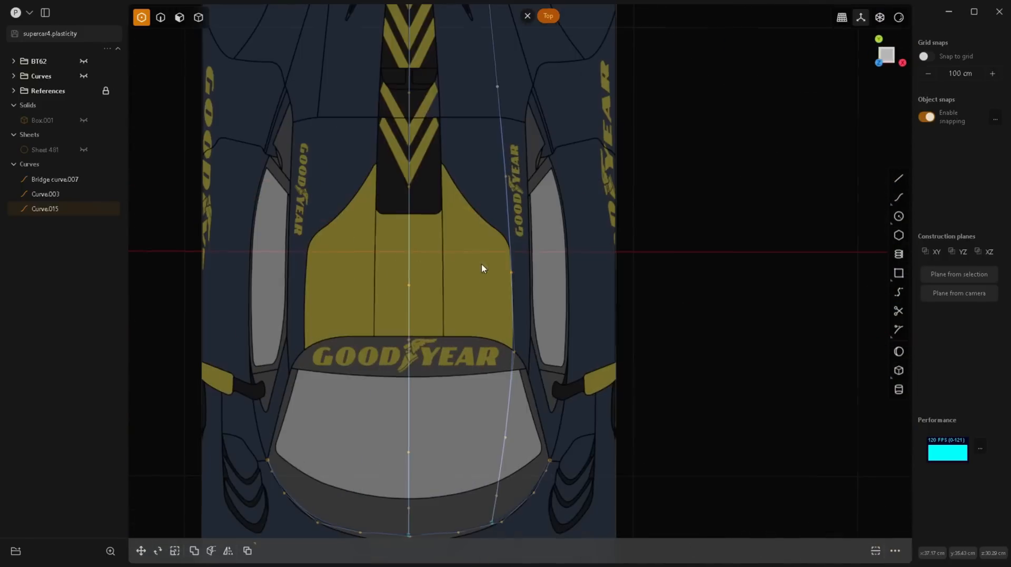
click(899, 197)
middle_drag(547, 454, 504, 365)
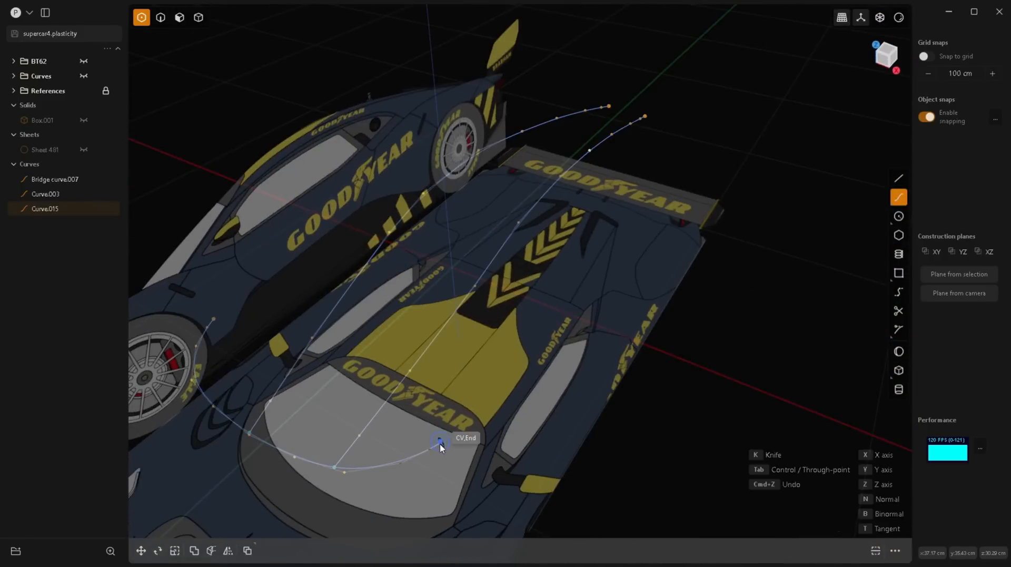
key(3)
scroll(492, 252, up, 5)
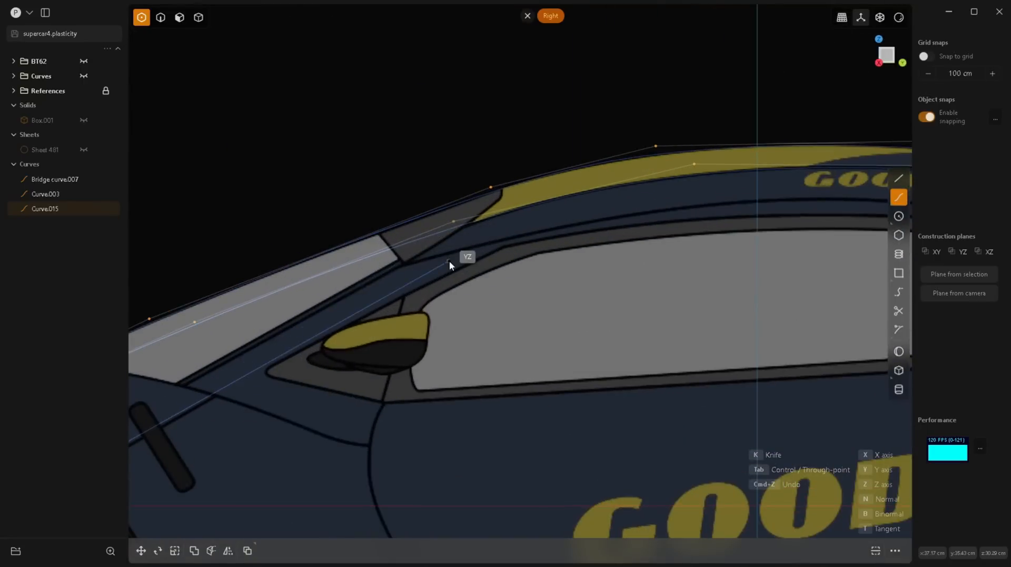
scroll(391, 259, down, 2)
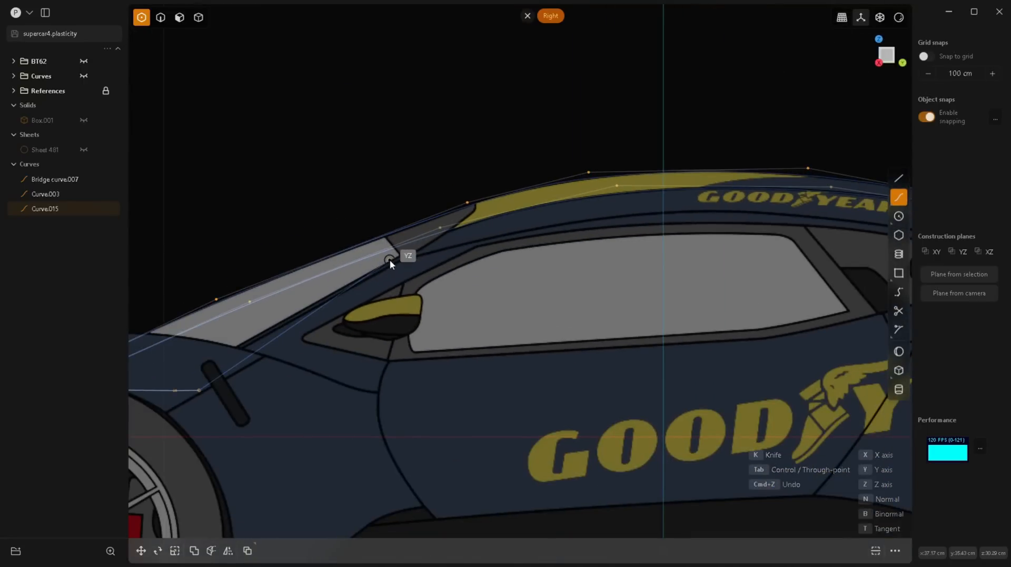
key(Escape)
Step: Examine the windshield base curve's outer corner and control points against the top blueprint
scroll(411, 339, down, 4)
scroll(308, 365, up, 5)
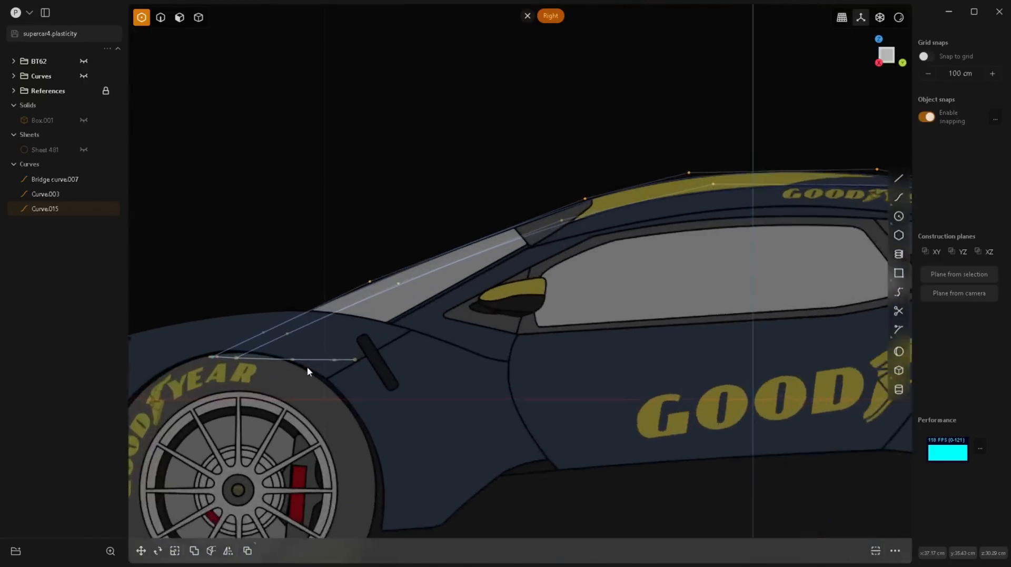
key(7)
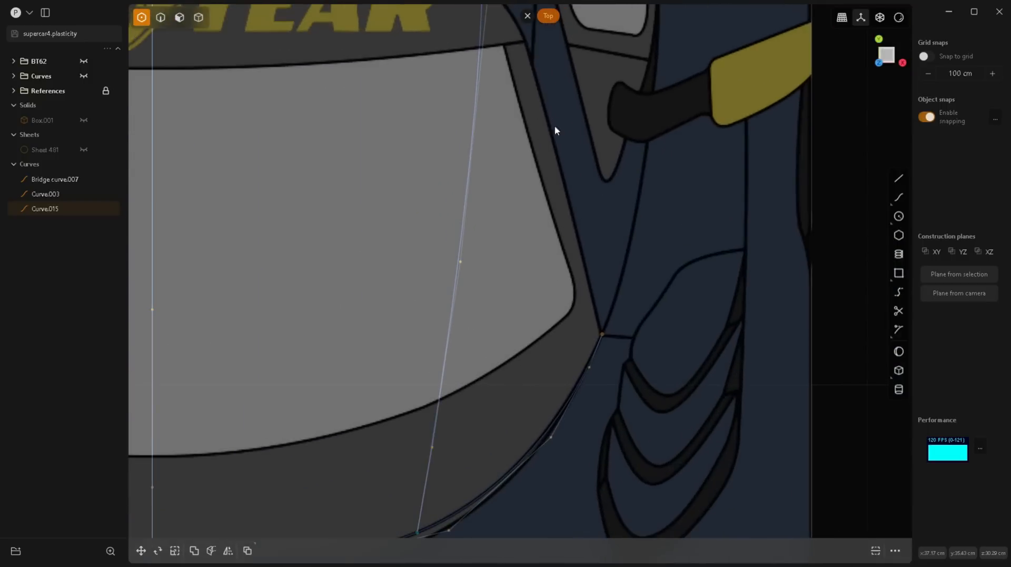
scroll(569, 384, up, 3)
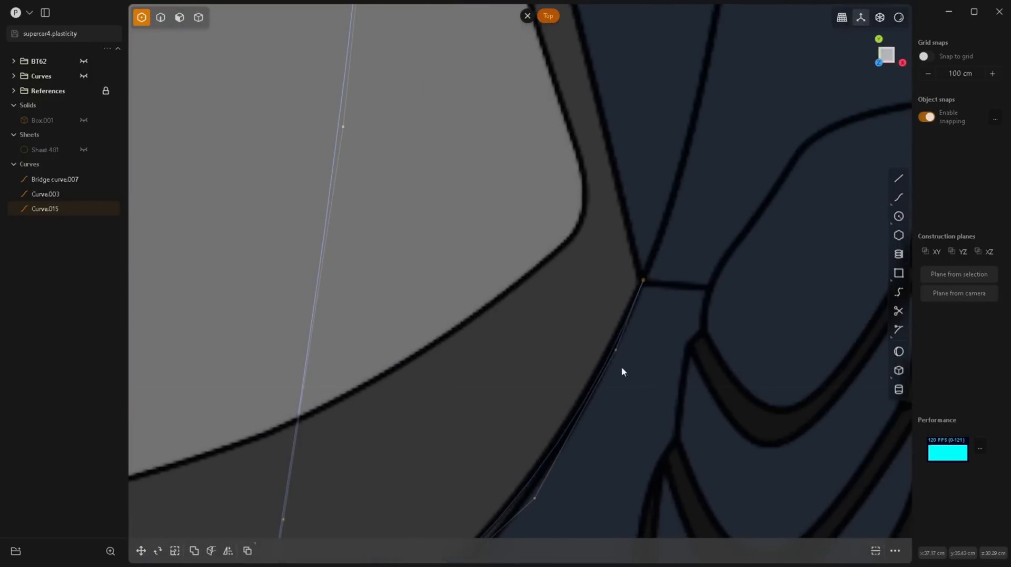
click(616, 352)
scroll(441, 373, down, 5)
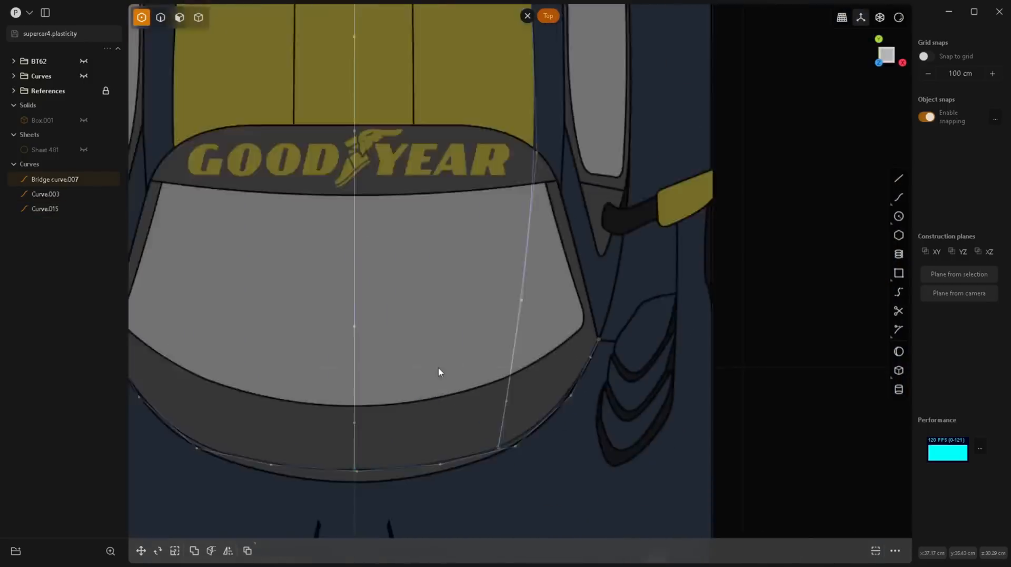
scroll(481, 354, up, 4)
scroll(351, 362, up, 2)
scroll(352, 364, down, 5)
key(3)
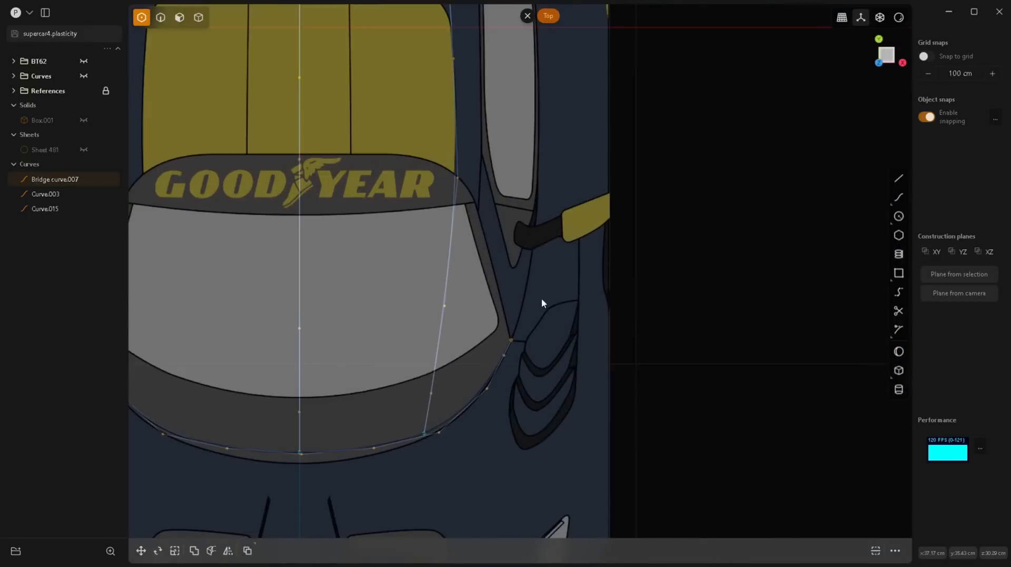
scroll(551, 353, up, 2)
Step: Start a curve at the windshield base curve's outer end and place its points along the roof edge above the side window in the side view
click(899, 198)
middle_drag(427, 314, 410, 315)
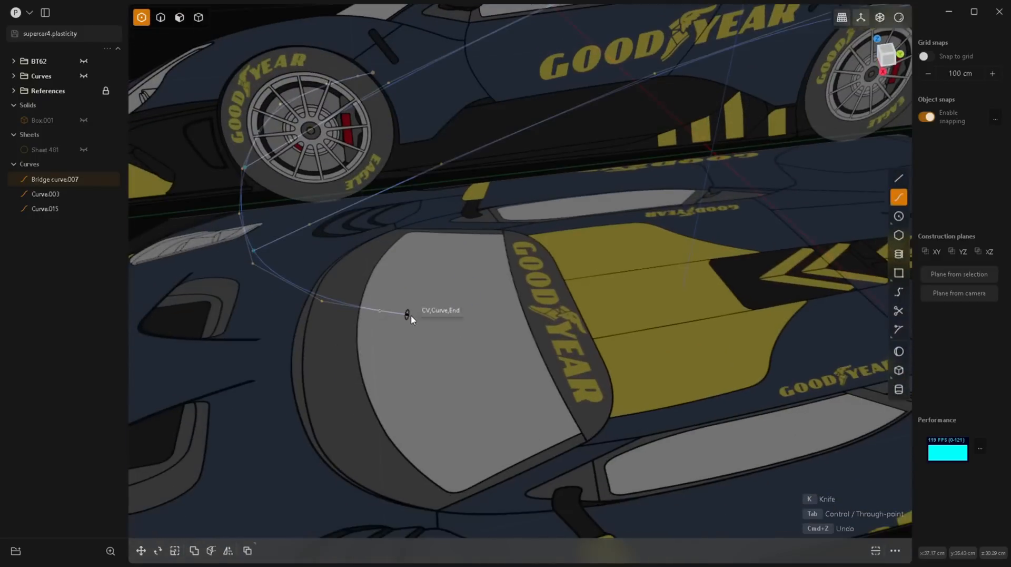
click(409, 315)
key(3)
scroll(495, 253, down, 3)
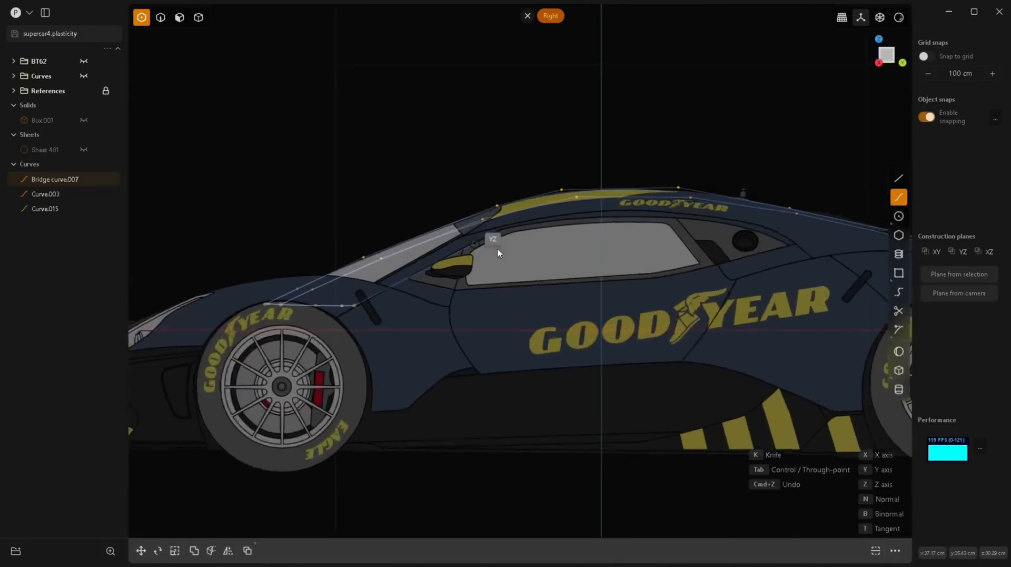
scroll(363, 295, up, 3)
click(540, 208)
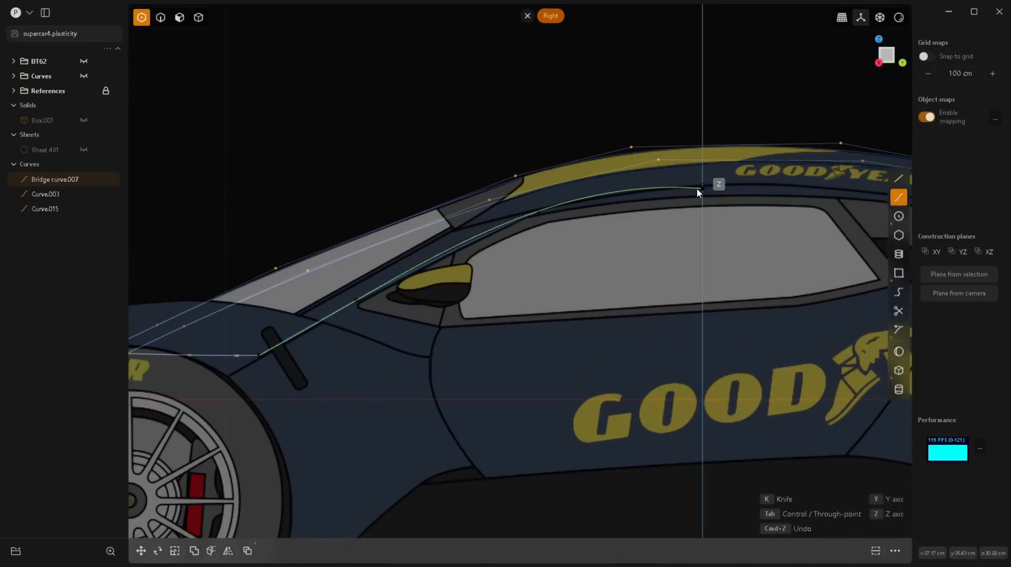
click(575, 205)
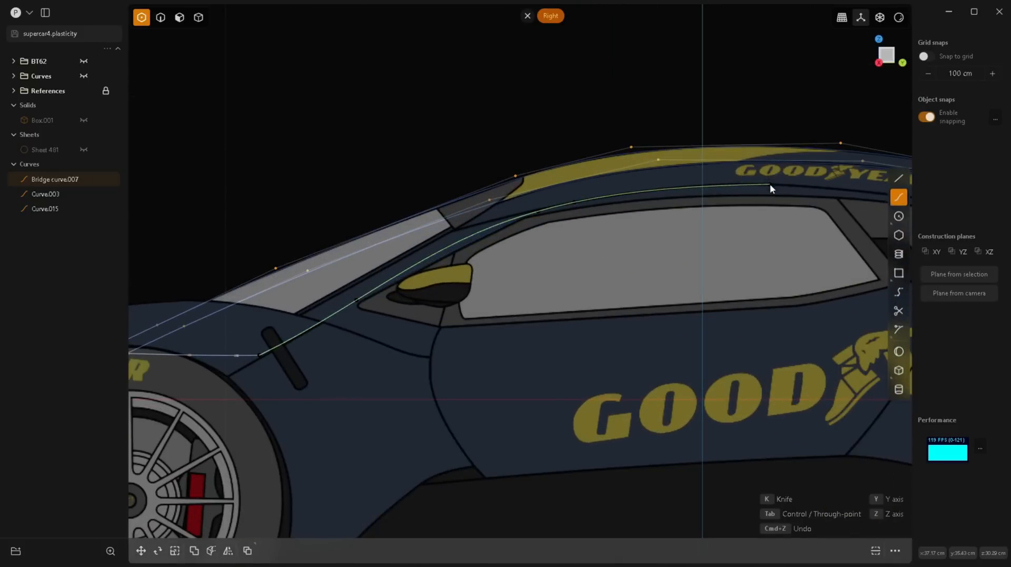
Step: Continue the side curve down over the rear deck to the tail in the side view and finish it
scroll(529, 214, down, 3)
scroll(548, 226, up, 4)
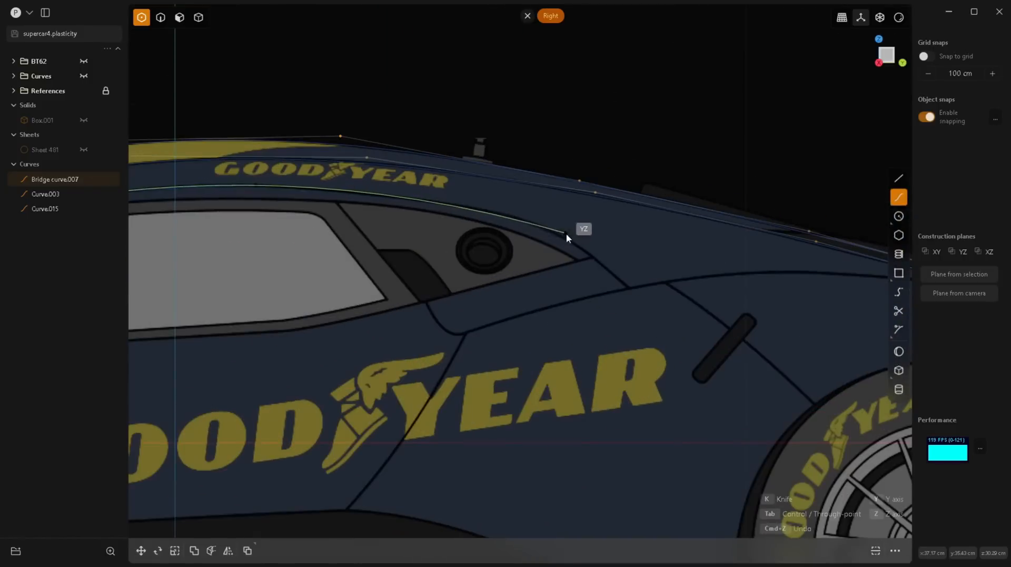
click(713, 257)
scroll(713, 256, down, 3)
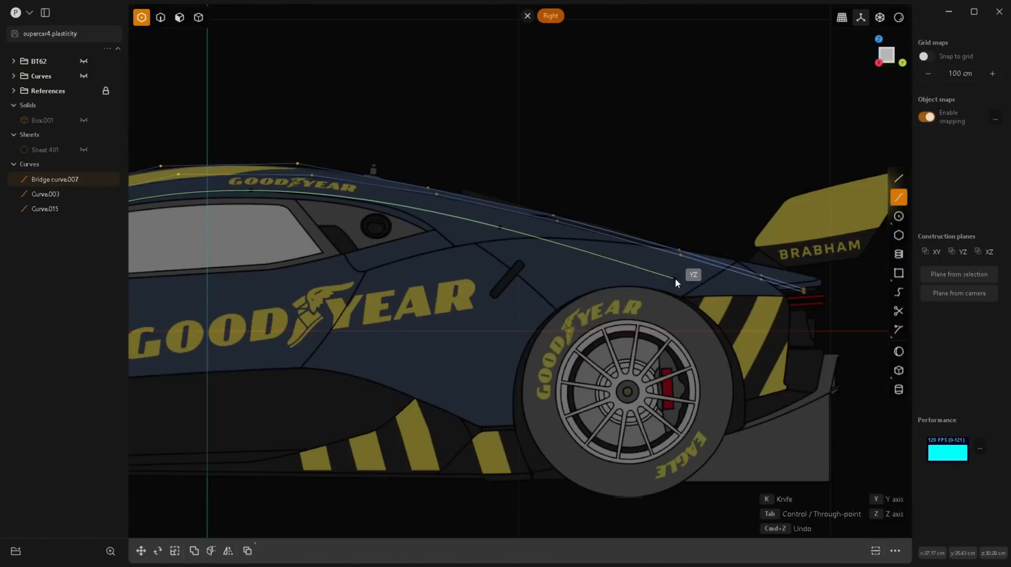
click(522, 224)
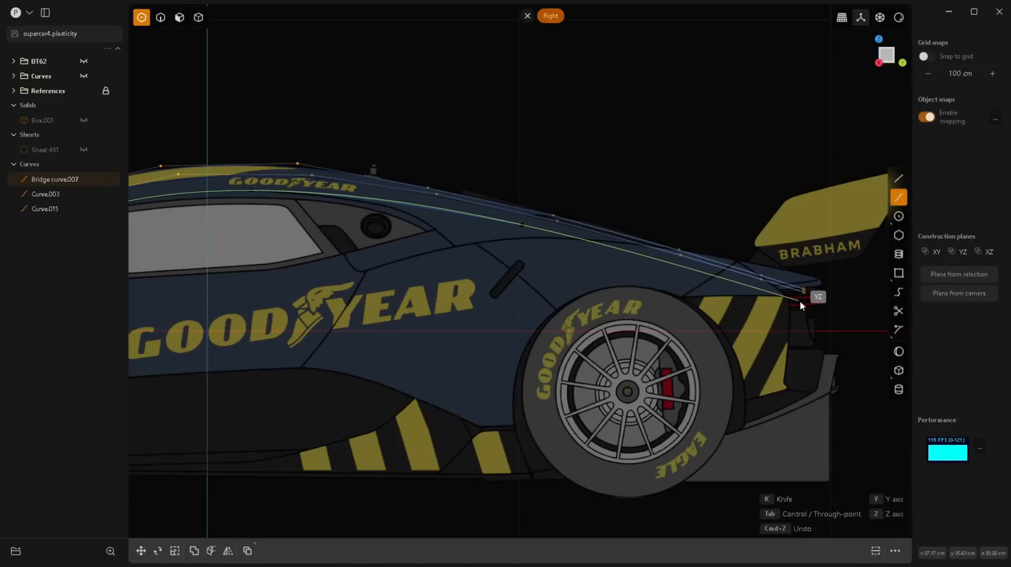
key(Return)
Step: Move the new curve's control point just behind the windshield base up and forward toward the A-pillar line in the side view
scroll(607, 293, down, 3)
scroll(489, 223, up, 8)
scroll(489, 222, down, 5)
scroll(547, 237, up, 4)
scroll(541, 241, down, 6)
scroll(448, 292, up, 6)
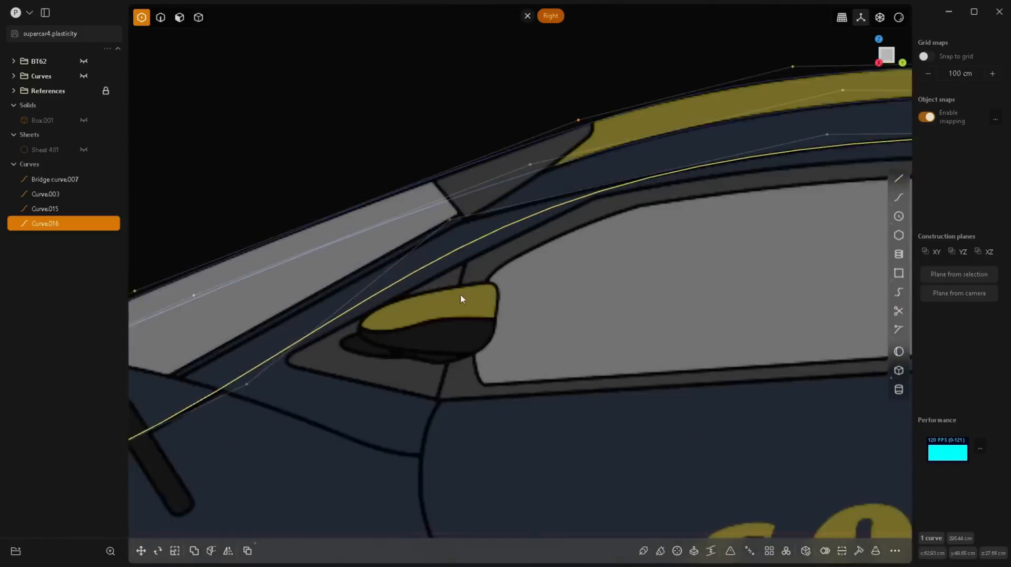
scroll(462, 297, down, 3)
scroll(335, 343, up, 4)
click(326, 365)
drag(325, 364, 293, 348)
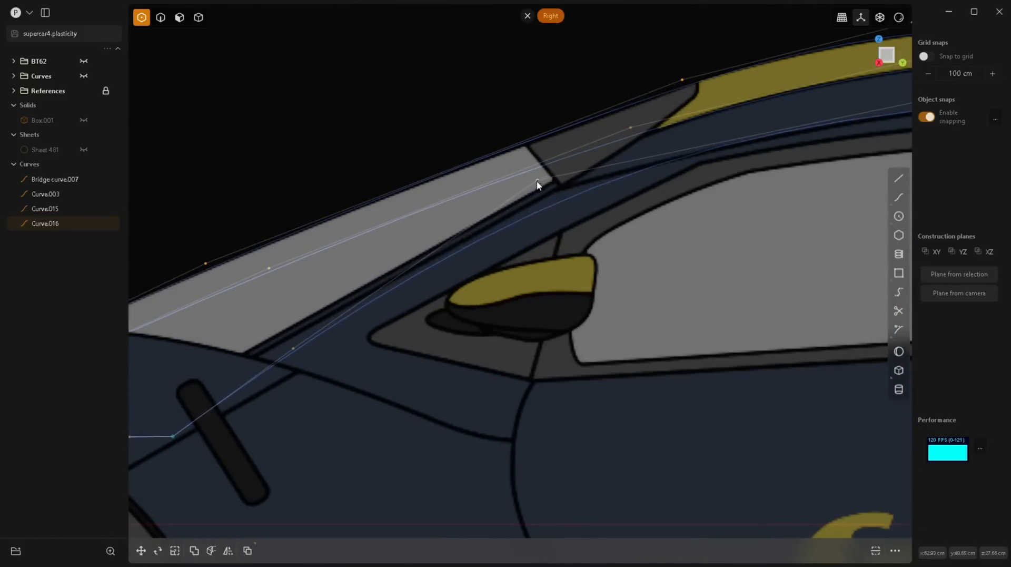
Step: Move the curve's three front control points inward in the top view to follow the A-pillar and the side window's inner edge
scroll(422, 257, down, 5)
key(KP_7)
scroll(518, 435, up, 4)
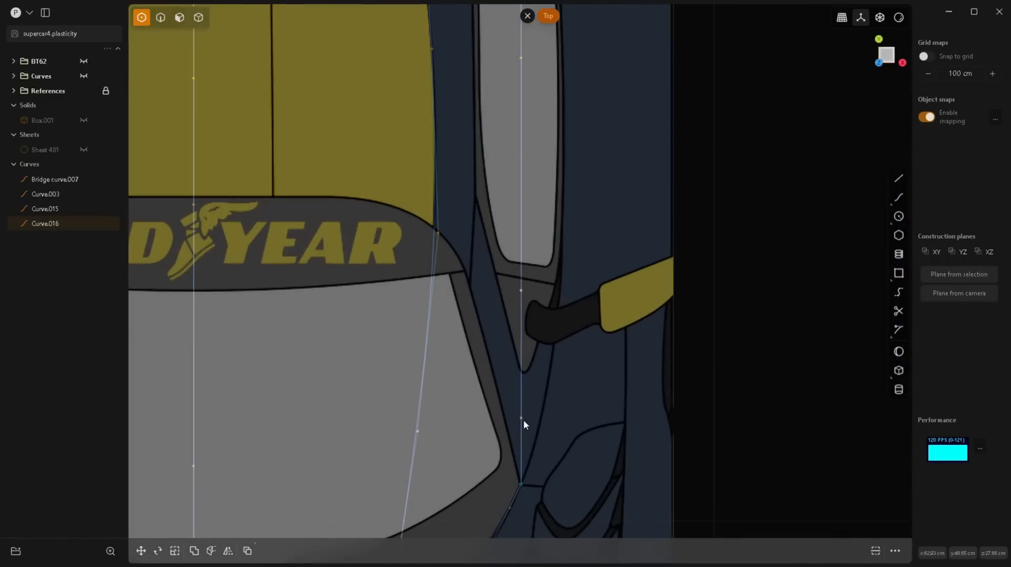
click(522, 417)
key(g)
drag(557, 418, 537, 418)
click(520, 290)
key(g)
drag(545, 290, 494, 288)
scroll(505, 174, down, 4)
scroll(506, 174, up, 4)
drag(539, 249, 493, 249)
Step: Move the curve's rear deck control points and tail end inward in the top view toward the neighbouring roof curve
scroll(498, 333, down, 4)
scroll(503, 137, up, 4)
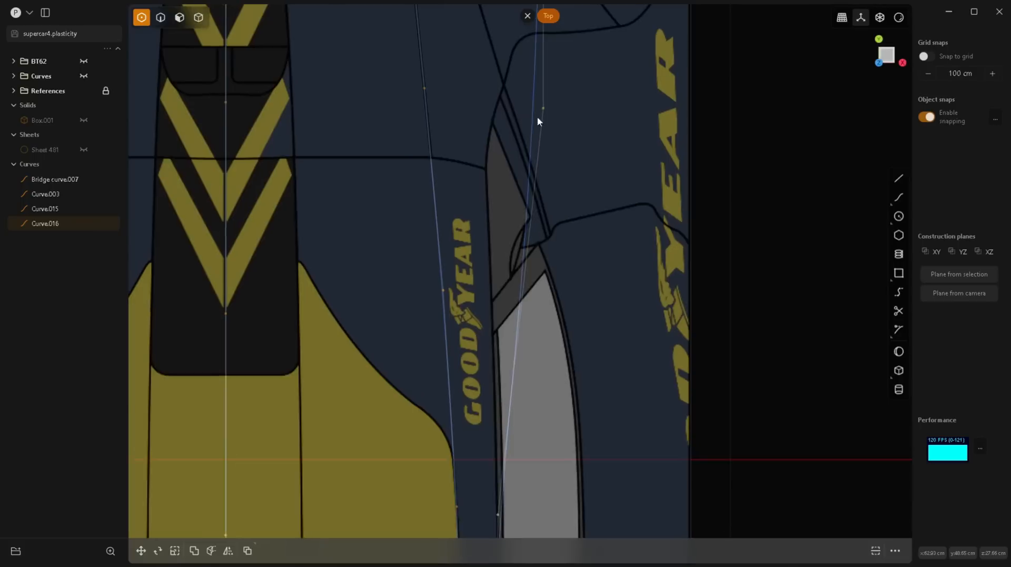
drag(537, 114, 484, 114)
scroll(492, 154, down, 4)
scroll(498, 57, up, 4)
drag(574, 99, 495, 109)
scroll(499, 121, down, 4)
scroll(511, 47, up, 4)
drag(585, 152, 492, 152)
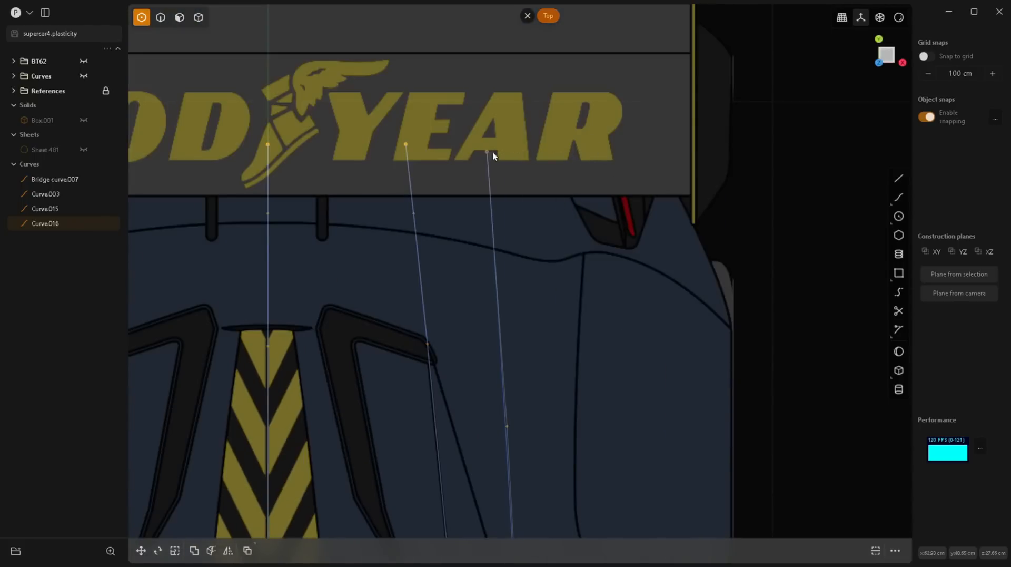
Step: Nudge the side curve's control point at the upper A-pillar corner to match the front blueprint
scroll(490, 210, down, 4)
scroll(529, 304, up, 4)
scroll(590, 179, up, 4)
key(KP_1)
scroll(510, 316, down, 3)
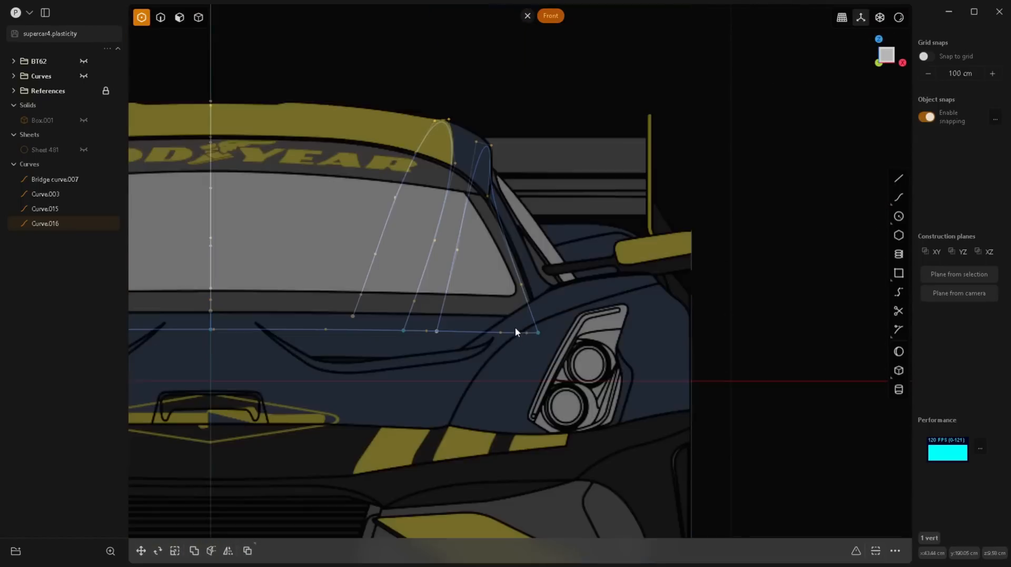
scroll(495, 158, up, 5)
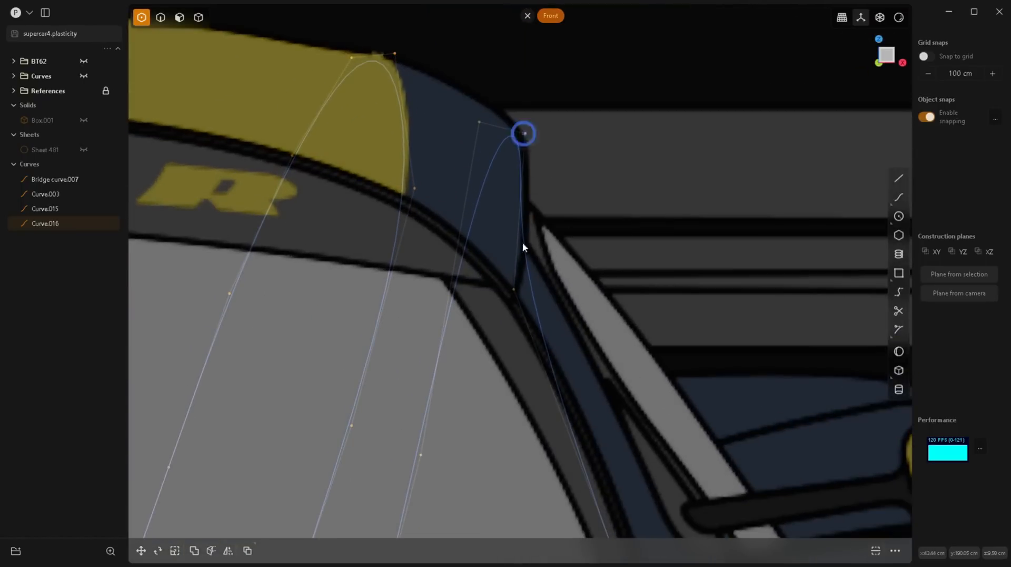
middle_drag(522, 244, 474, 268)
click(474, 266)
key(KP_1)
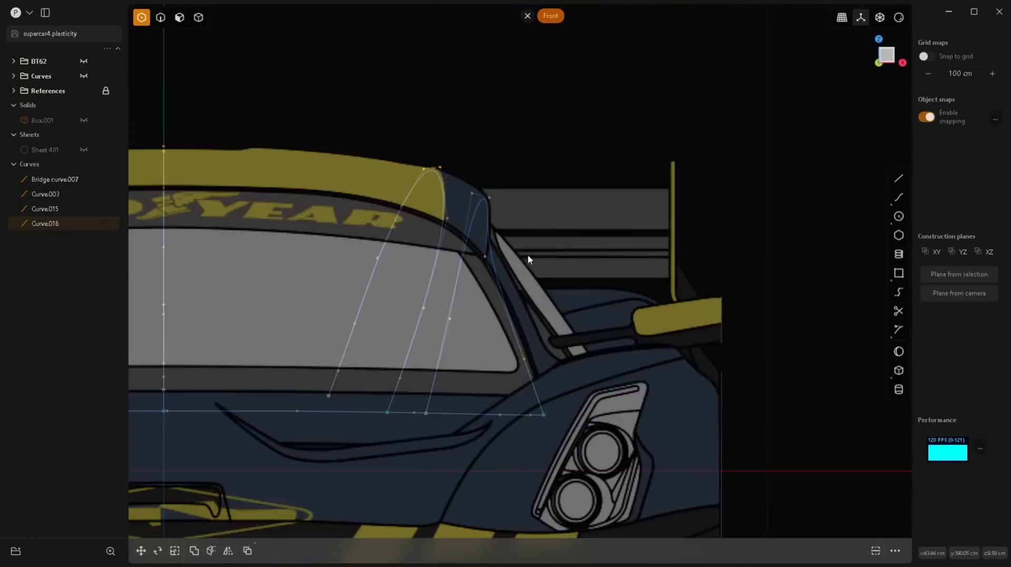
scroll(484, 243, up, 5)
key(g)
drag(511, 278, 512, 279)
right_click(512, 278)
Step: Adjust the side curve's two upper roof-edge control points in the front view and check the curve in the side view
click(489, 133)
key(g)
drag(511, 134, 484, 121)
right_click(460, 143)
click(446, 124)
key(g)
right_click(485, 122)
scroll(463, 350, down, 3)
key(KP_3)
scroll(430, 286, down, 5)
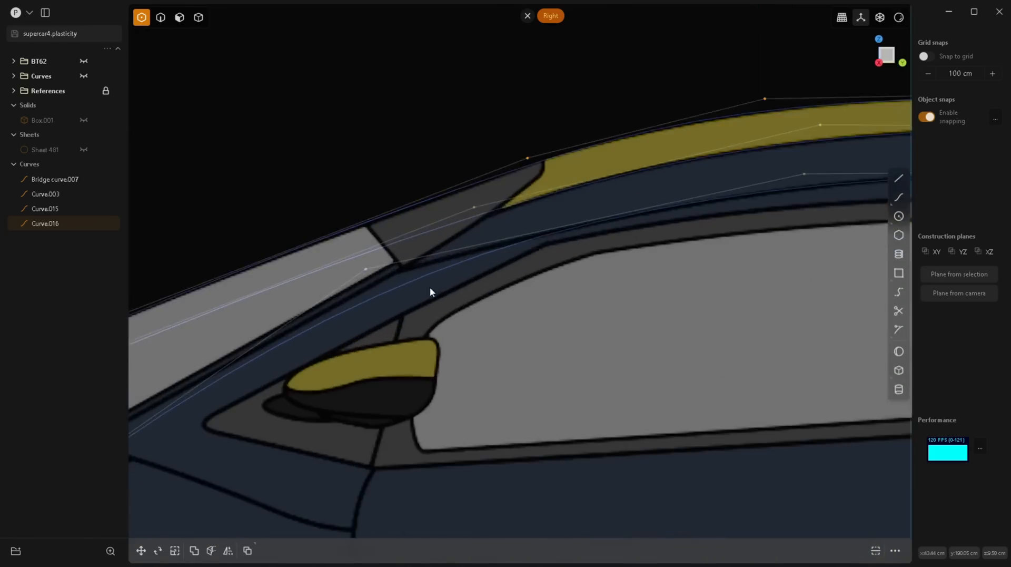
Step: Cut the windshield base curve at the centreline using the centre roof curve as the cutter
middle_drag(476, 374, 562, 372)
key(2)
scroll(457, 253, down, 5)
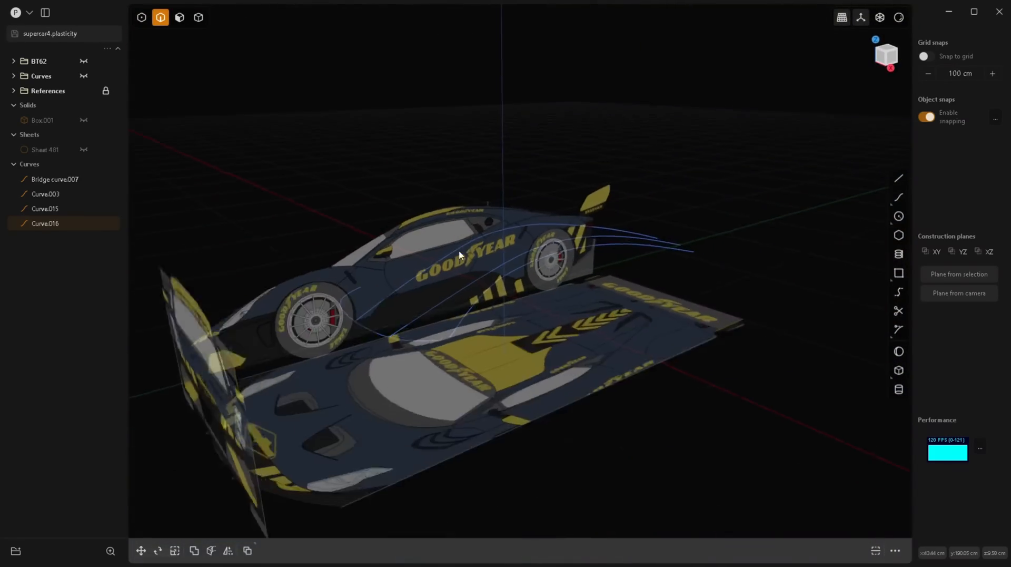
scroll(382, 334, up, 5)
click(381, 341)
key(KP_7)
scroll(520, 384, up, 3)
scroll(483, 493, up, 5)
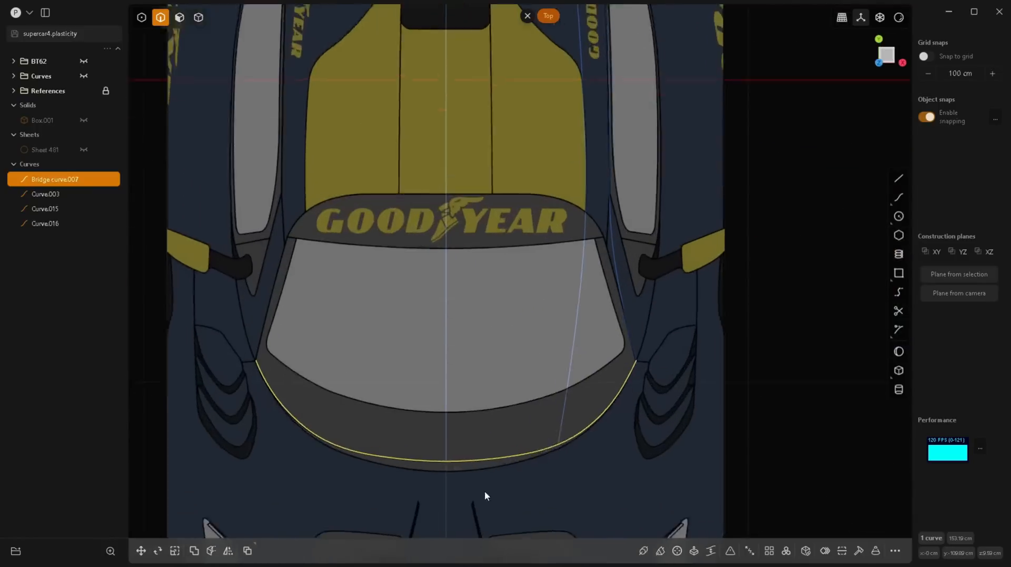
right_click(497, 406)
click(446, 439)
click(448, 393)
right_click(448, 393)
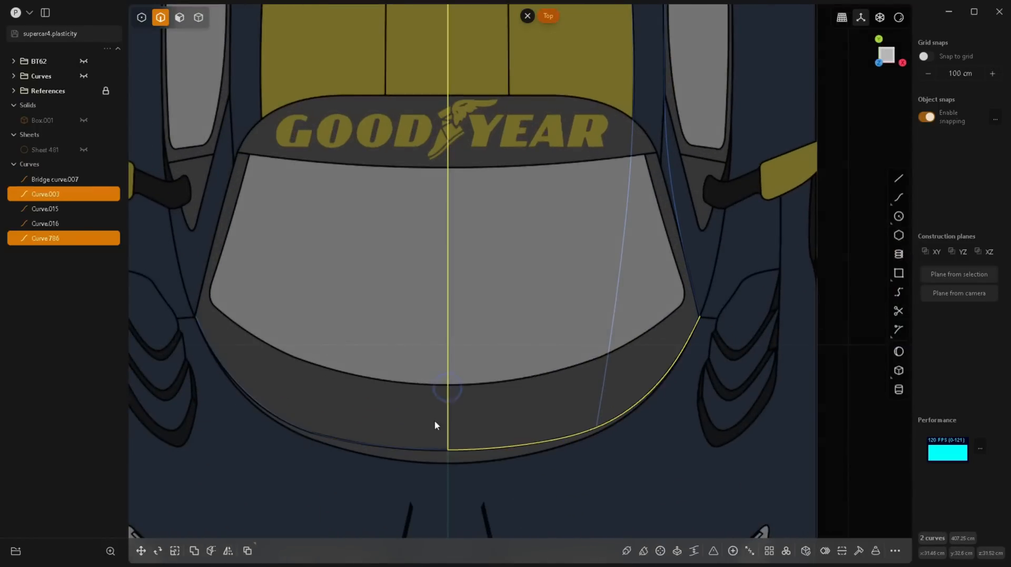
Step: Delete the half of the windshield base curve on the side of the centreline without guide curves
click(424, 450)
key(x)
click(503, 444)
scroll(523, 394, down, 5)
middle_drag(524, 394, 602, 362)
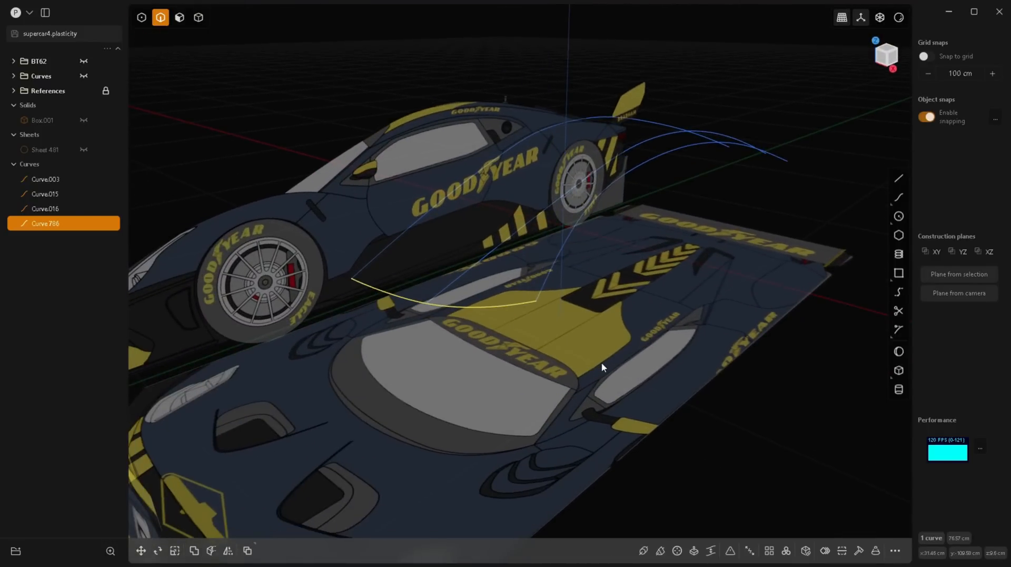
click(601, 362)
Step: Draw a three-point curve at the tail joining the rear ends of the centre curve and the middle roof curve
middle_drag(528, 226, 318, 196)
scroll(318, 196, down, 5)
middle_drag(473, 299, 648, 314)
scroll(664, 201, up, 10)
middle_drag(713, 258, 756, 278)
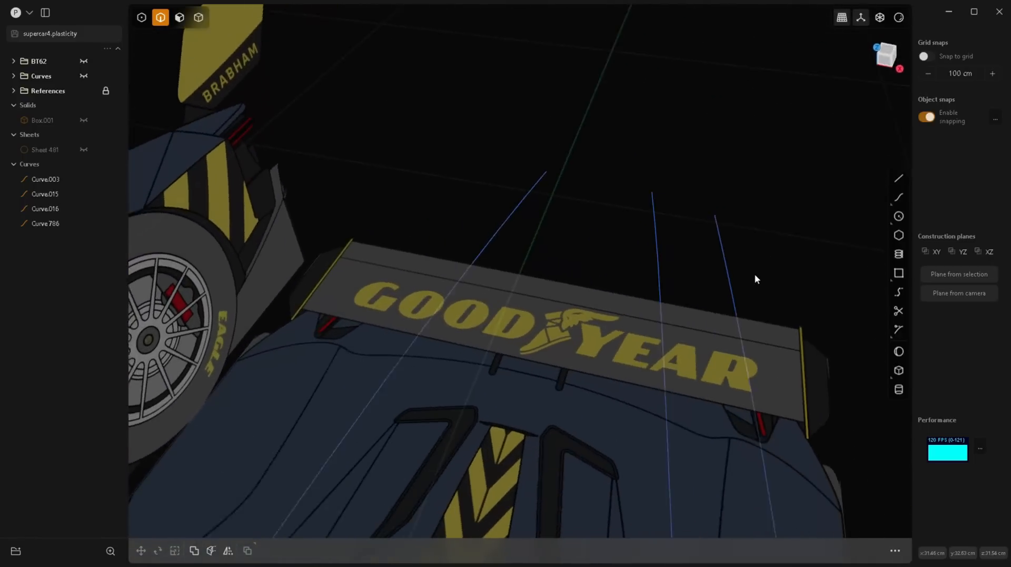
click(899, 197)
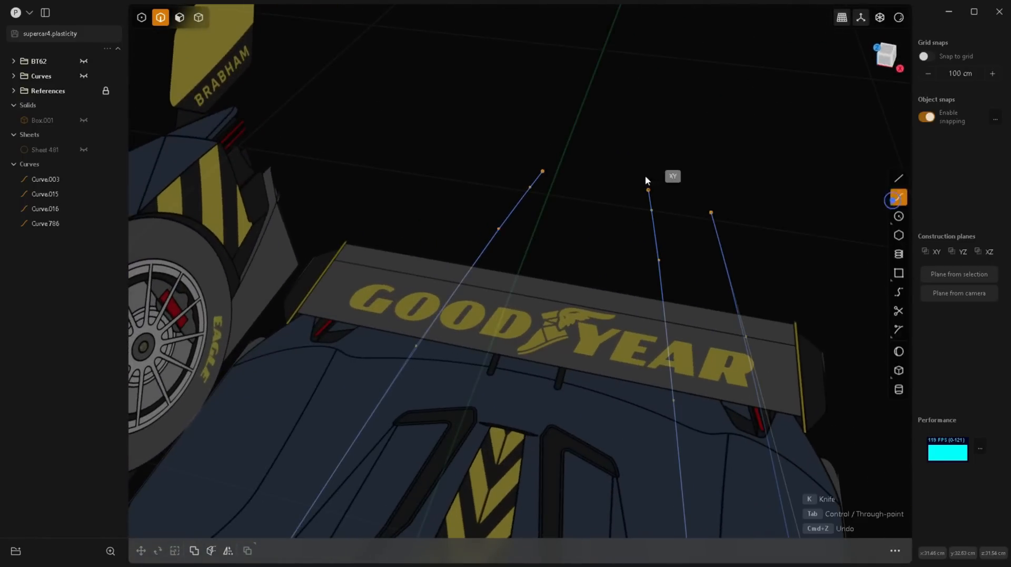
click(543, 171)
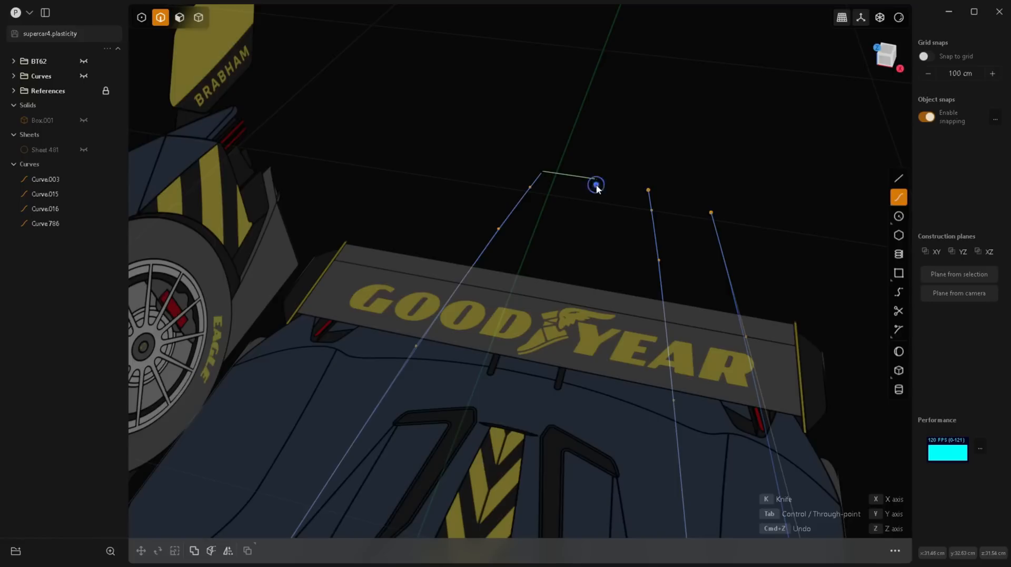
click(596, 183)
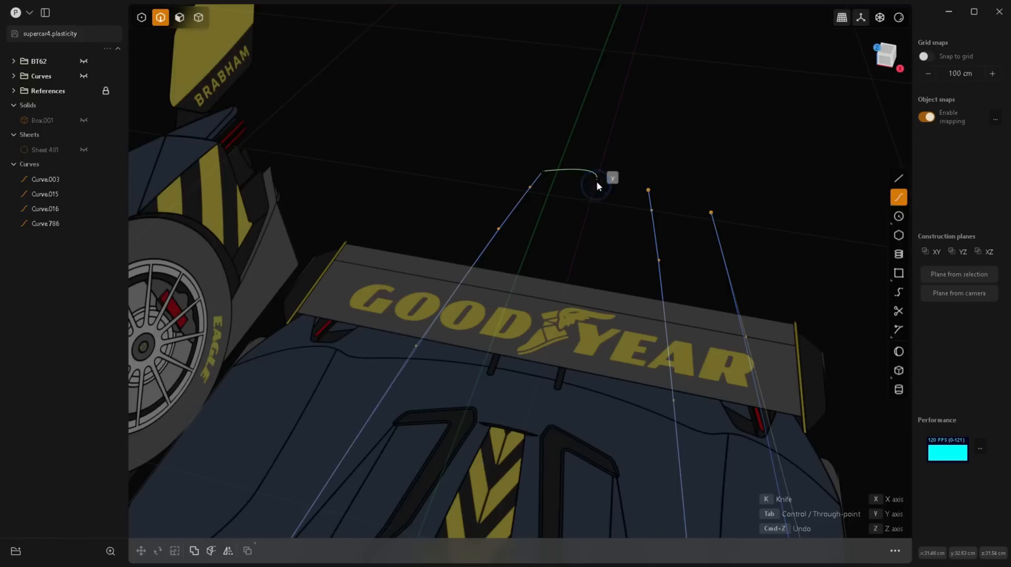
click(648, 192)
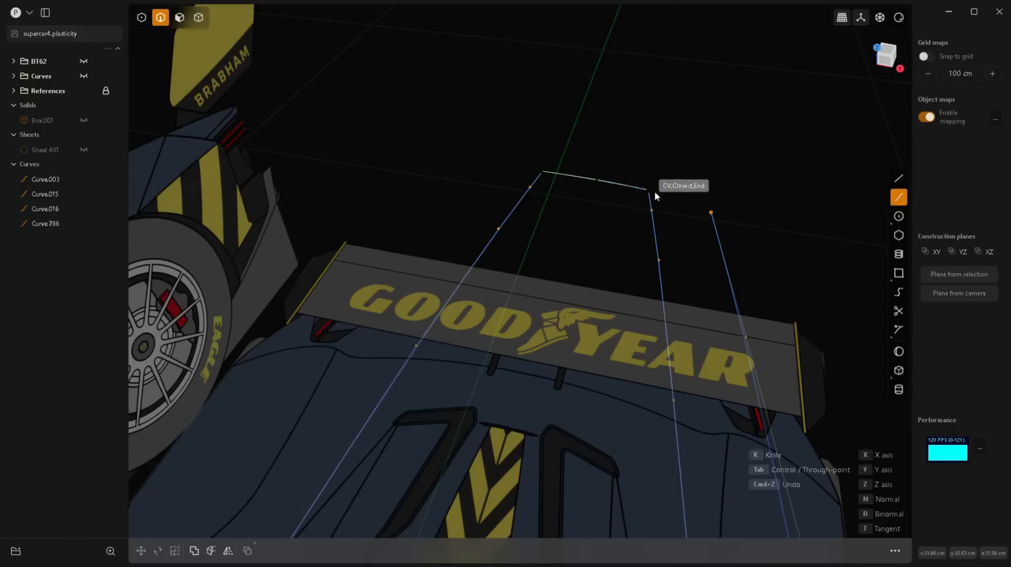
right_click(672, 226)
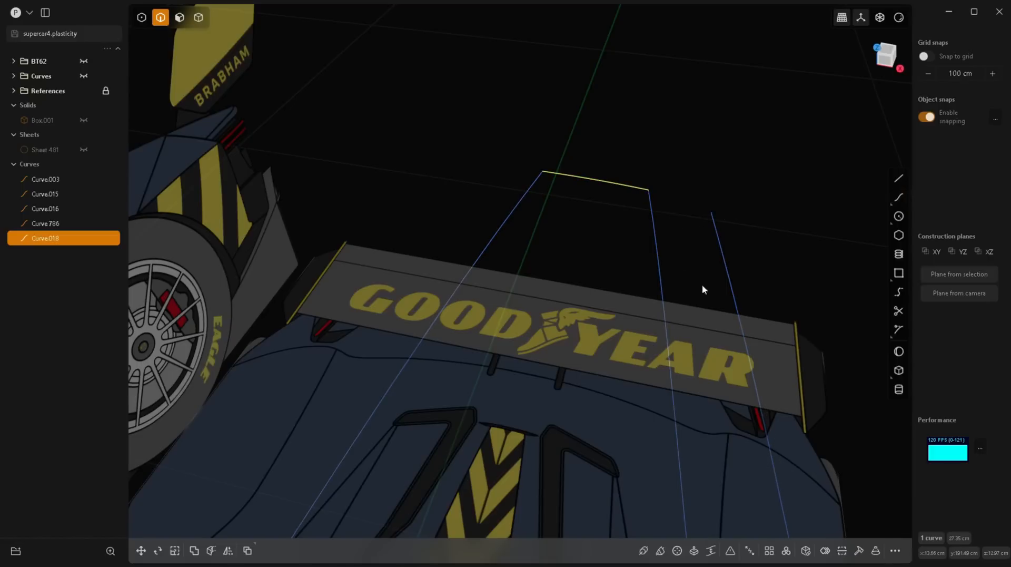
click(898, 197)
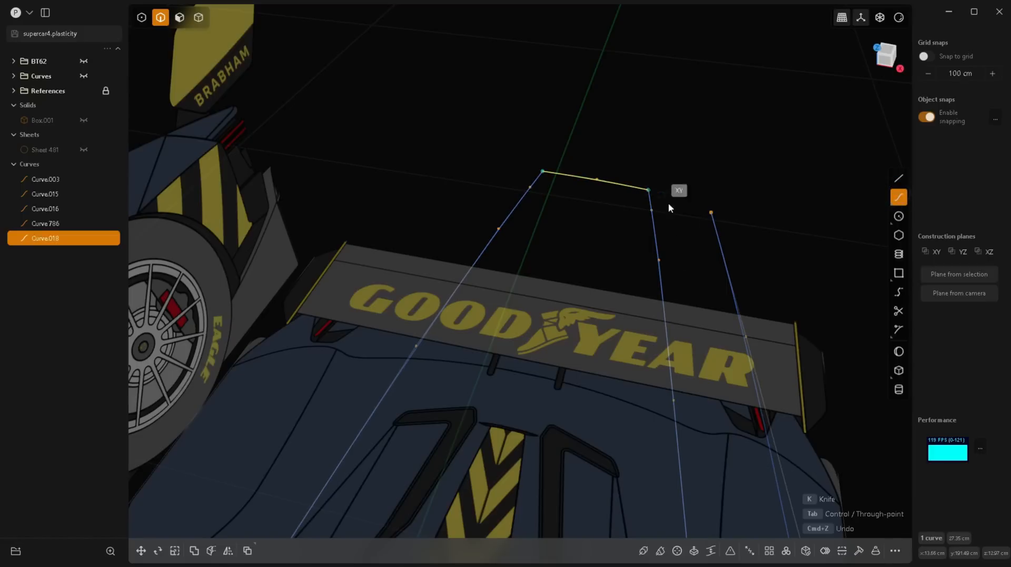
middle_drag(669, 202, 659, 254)
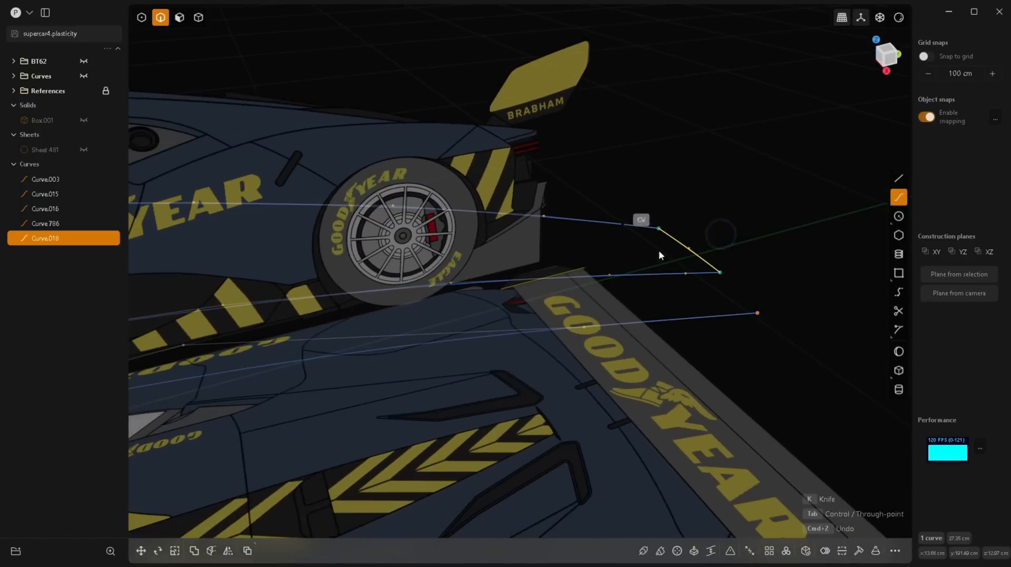
click(726, 276)
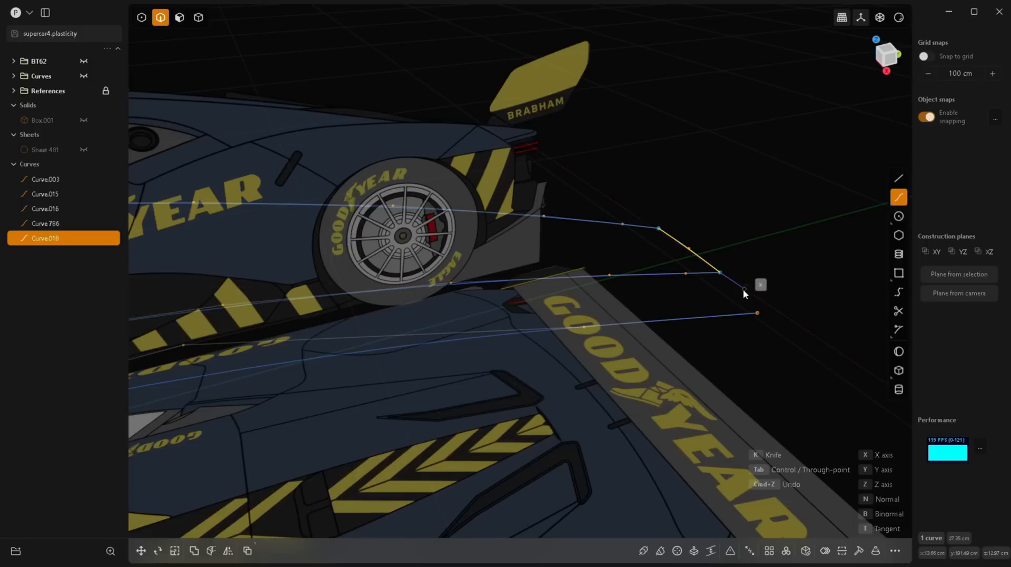
mouse_move(719, 265)
middle_down()
mouse_move(728, 331)
mouse_move(721, 263)
middle_up()
scroll(721, 263, up, 5)
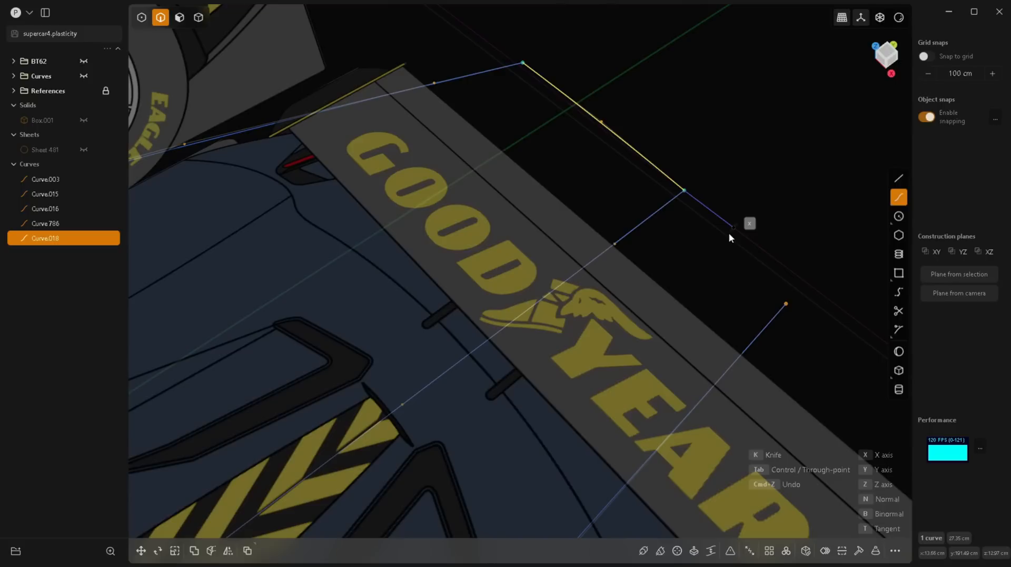
key(Escape)
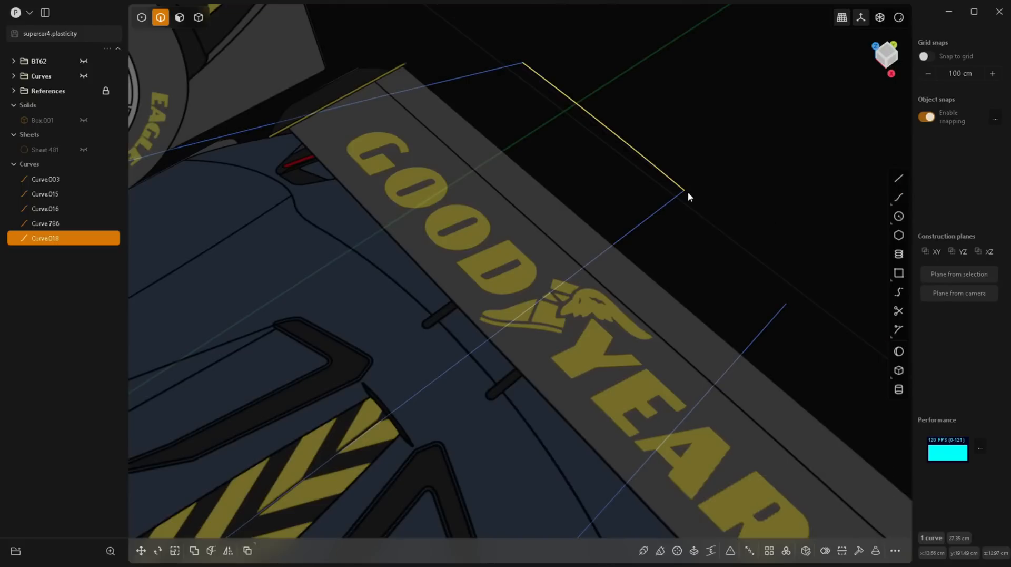
Step: Hide the middle roof curve so only the tail curve ends at their shared point
shift+click(661, 209)
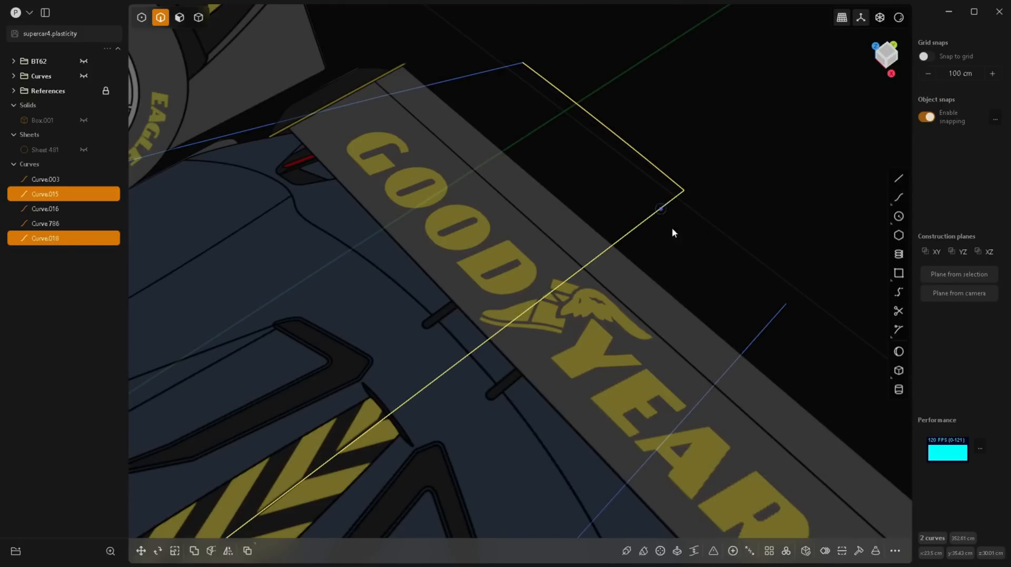
shift+click(678, 198)
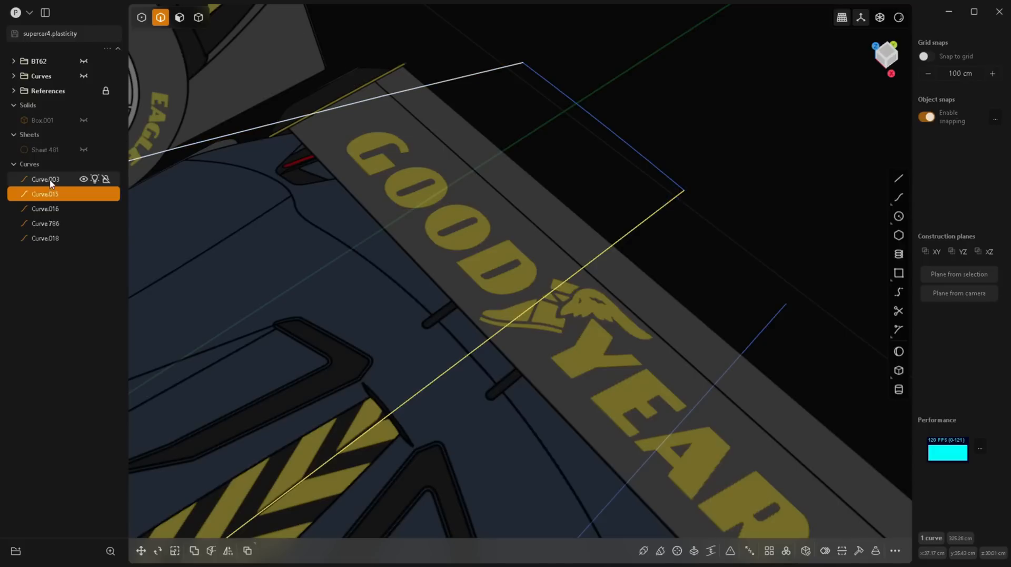
click(82, 194)
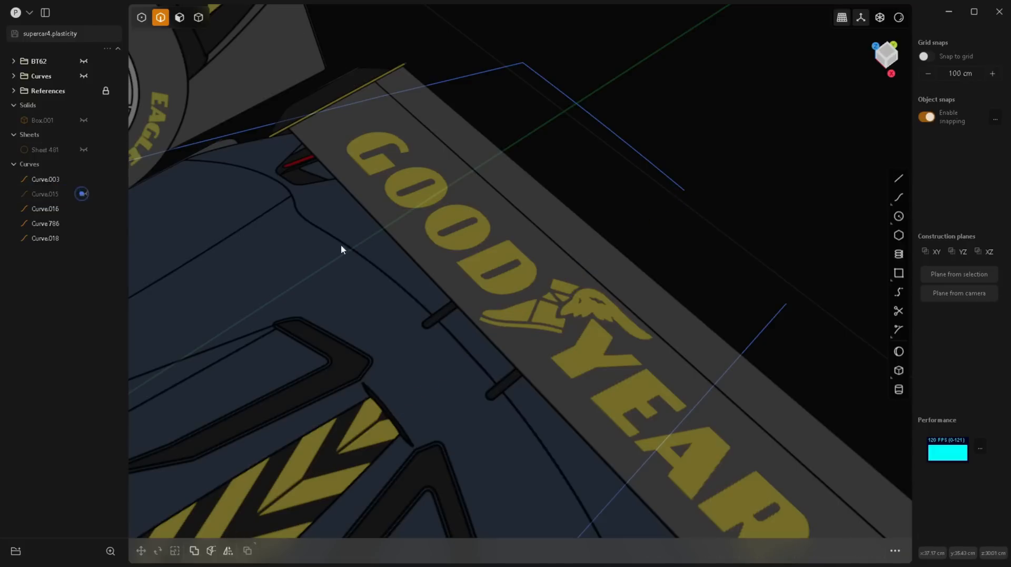
Step: Draw a three-point curve about 16.5 cm long, continuing tangentially from the tail curve's end to the rear end of the side curve
click(899, 197)
click(687, 197)
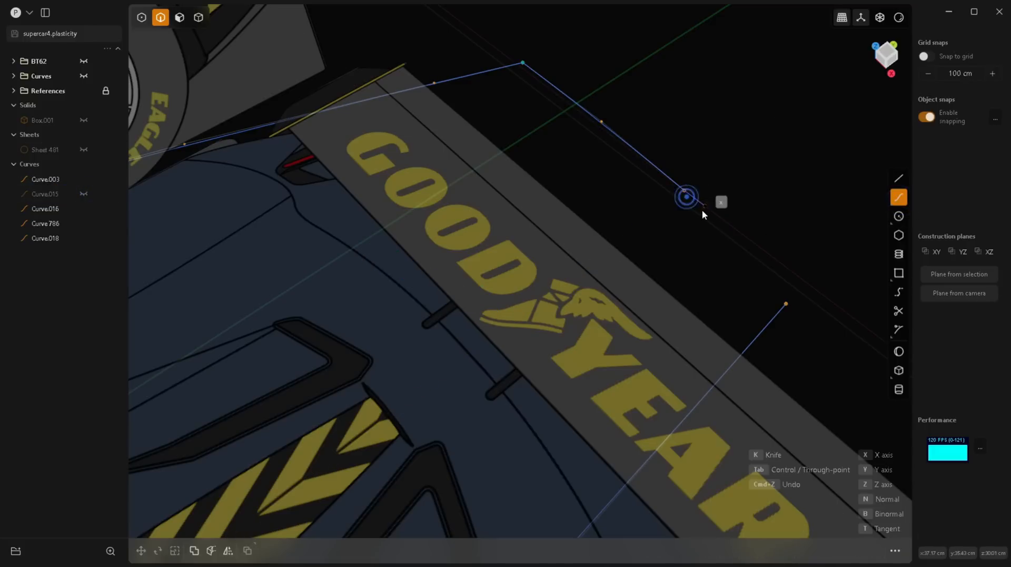
click(740, 244)
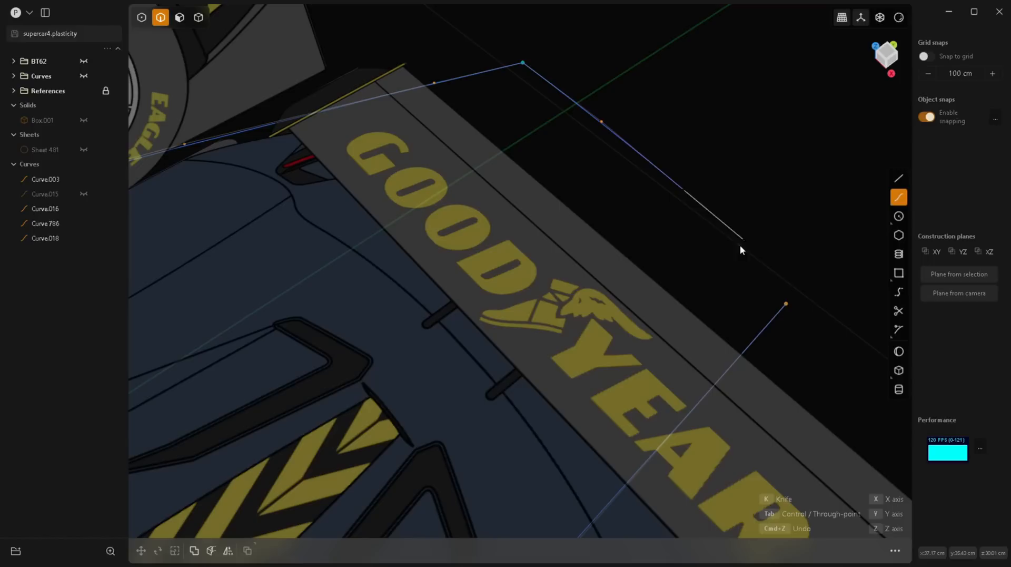
key(Tab)
click(784, 303)
right_click(784, 304)
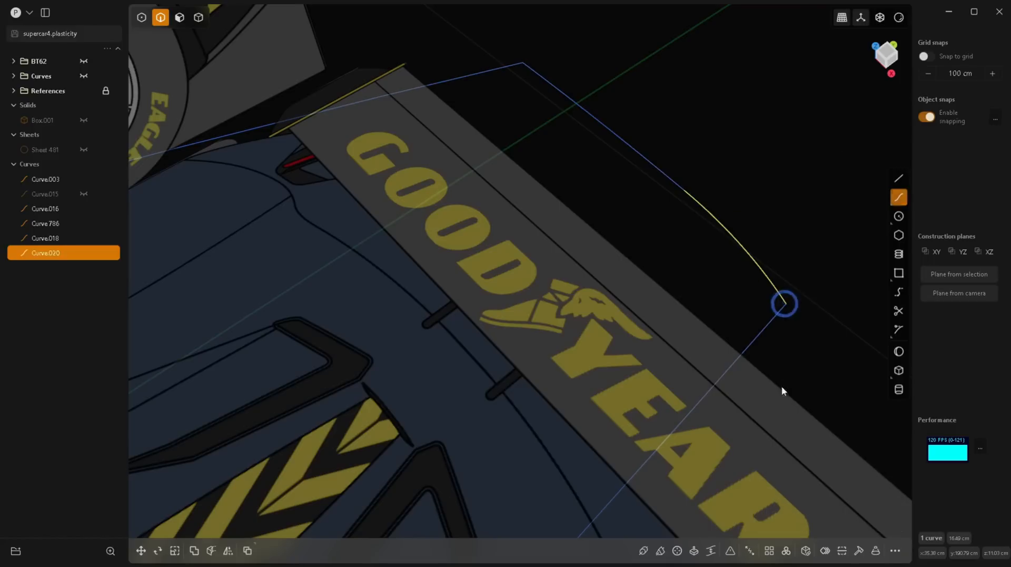
Step: Join the two tail curves into a single curve and unhide the middle roof curve
shift+click(676, 183)
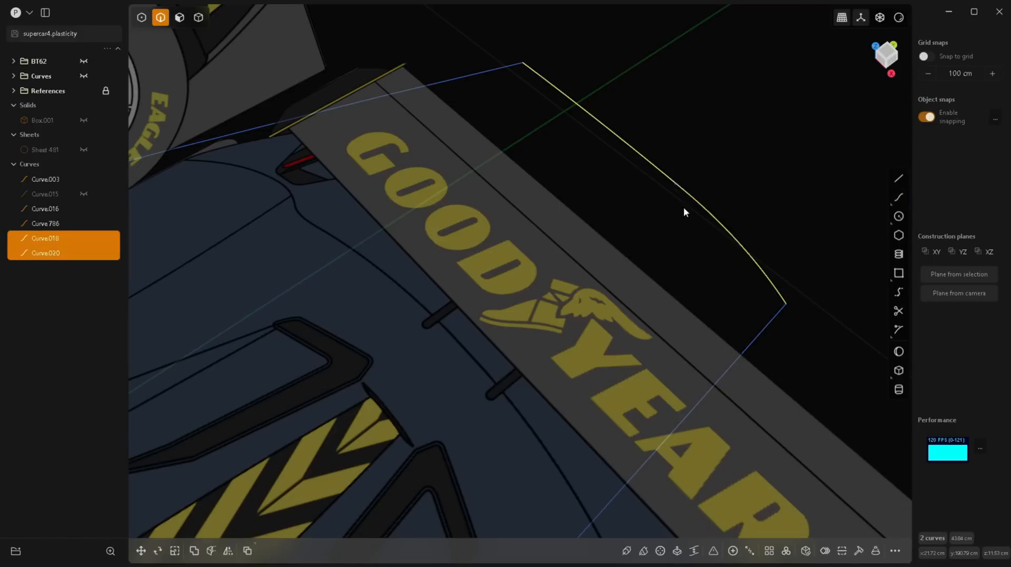
click(744, 553)
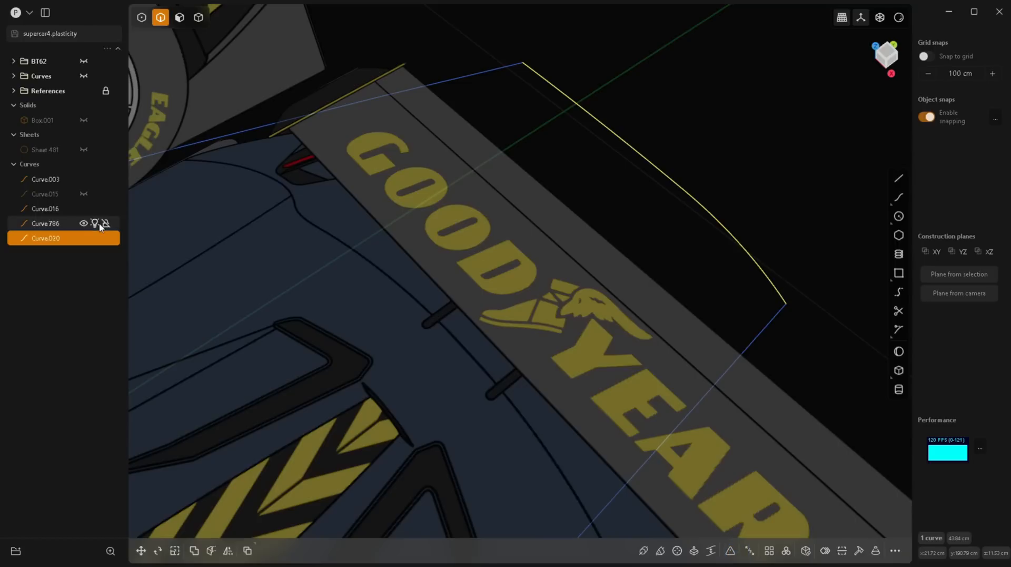
click(83, 224)
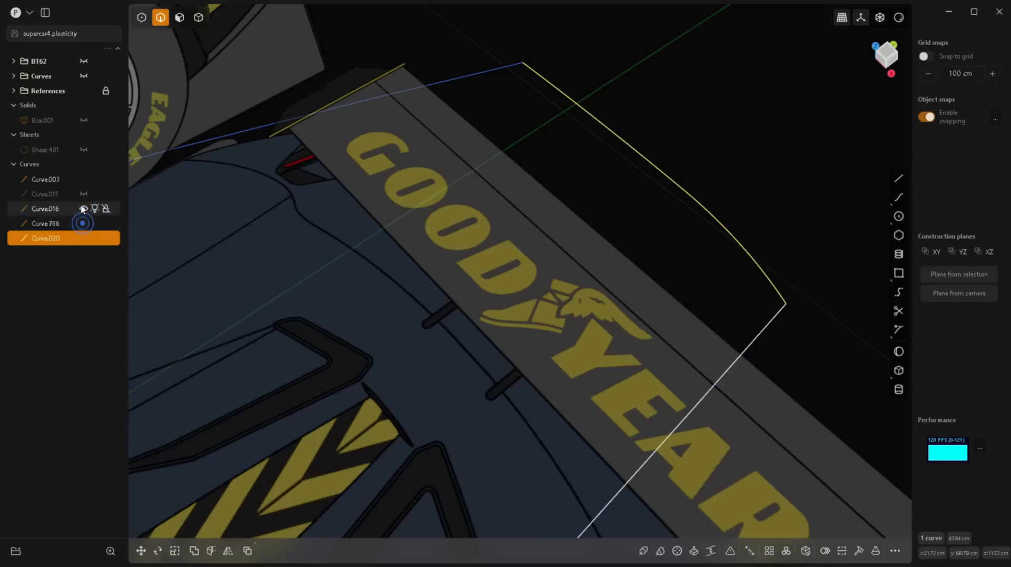
click(83, 194)
Step: Draw a three-point cross curve about 47 cm long from the centre roof curve at the windshield's upper edge to the middle roof curve
scroll(672, 159, down, 10)
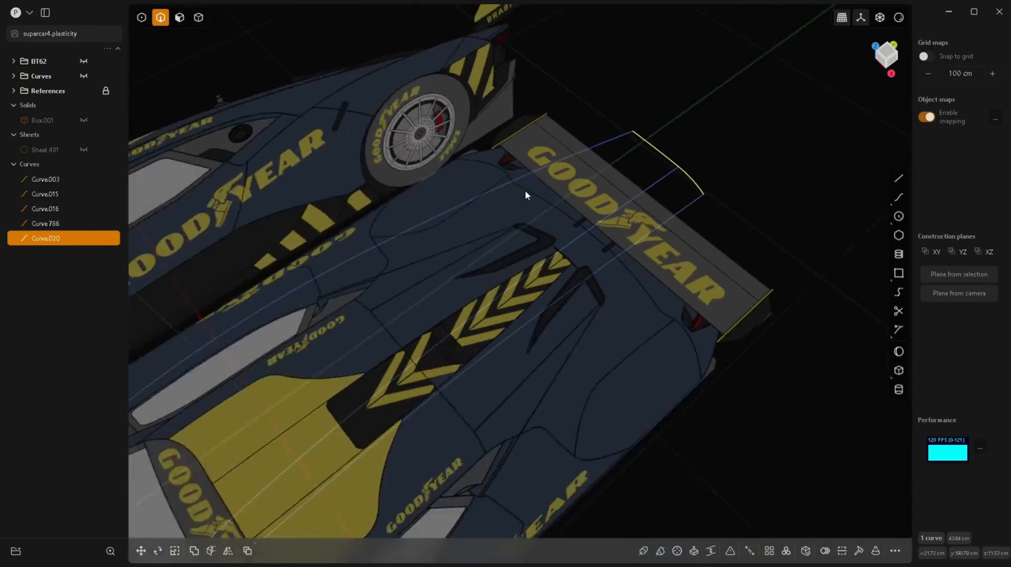
middle_drag(433, 335, 462, 320)
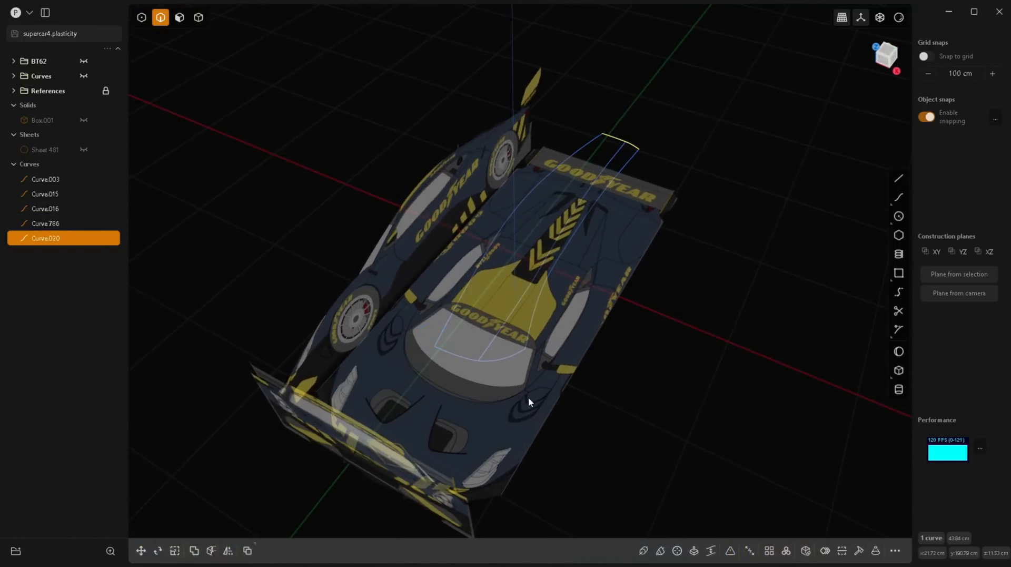
key(KP_7)
scroll(614, 351, up, 10)
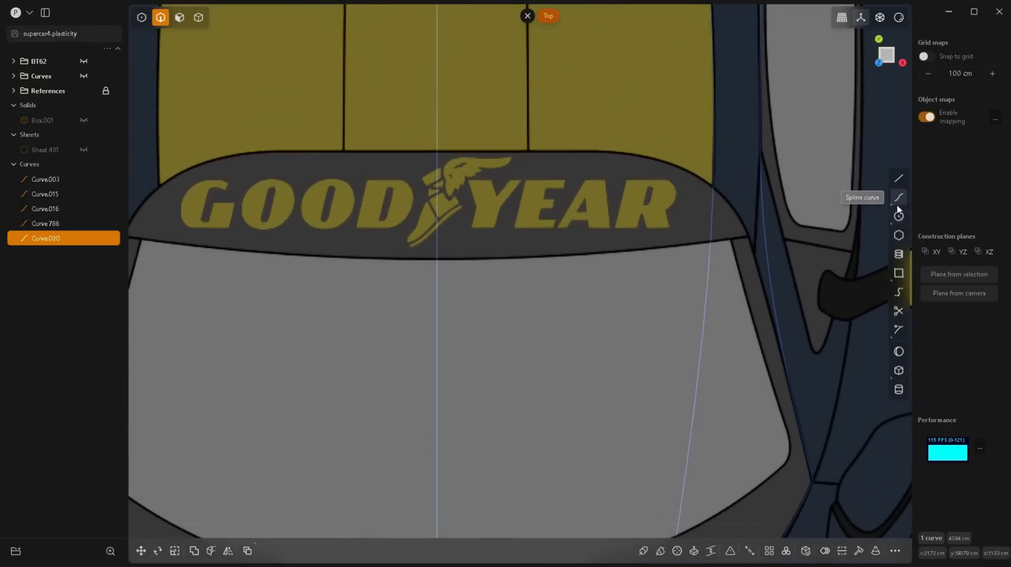
click(898, 199)
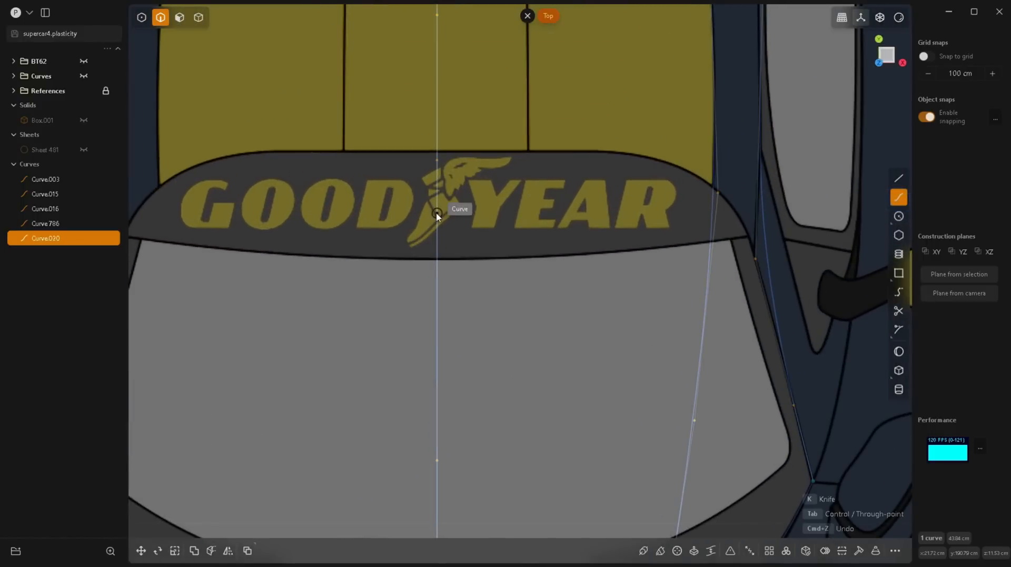
click(436, 150)
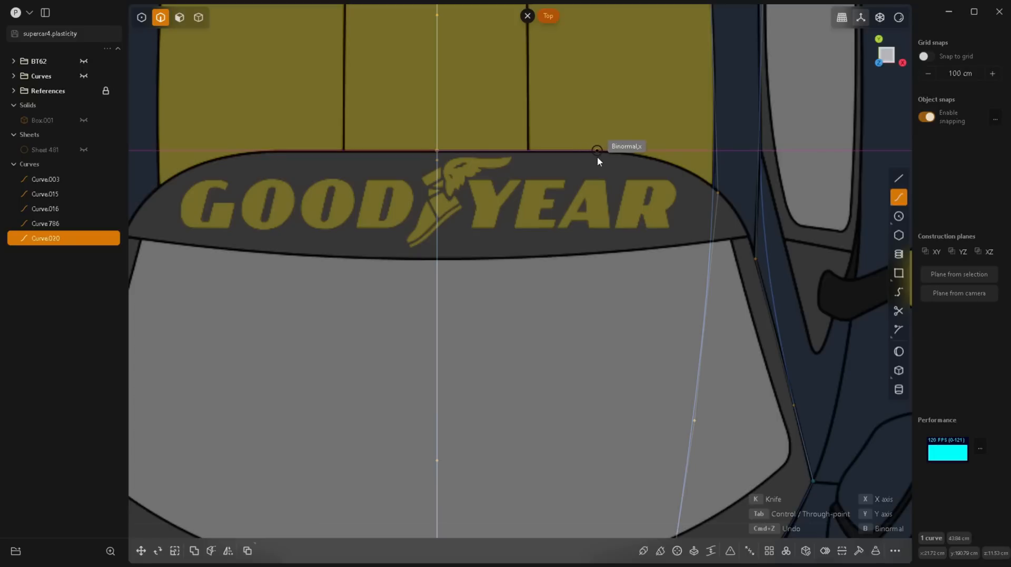
click(597, 150)
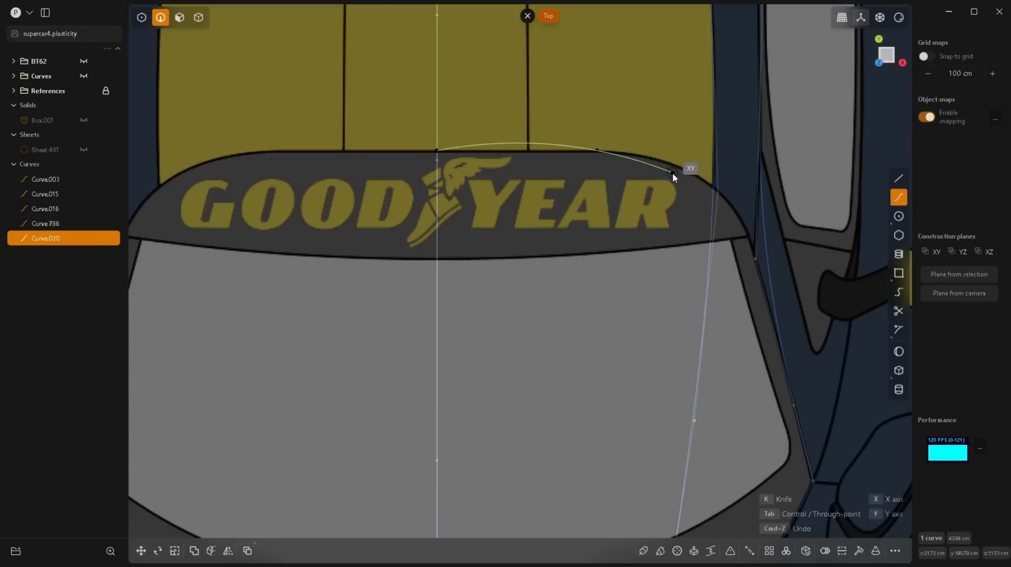
middle_drag(688, 175, 577, 125)
scroll(577, 125, down, 8)
shift+middle_drag(563, 241, 549, 357)
scroll(660, 168, up, 10)
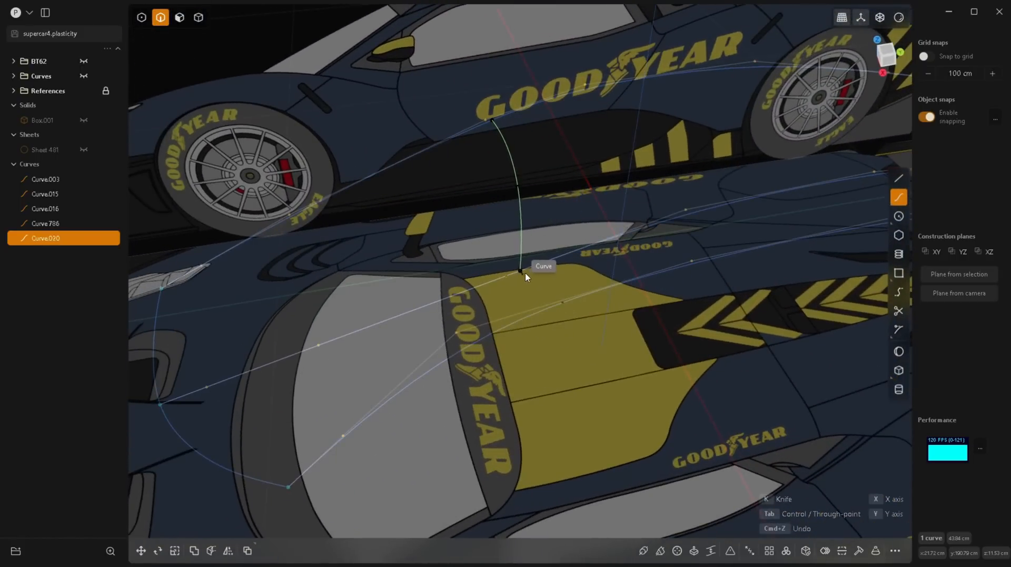
middle_drag(530, 270, 500, 255)
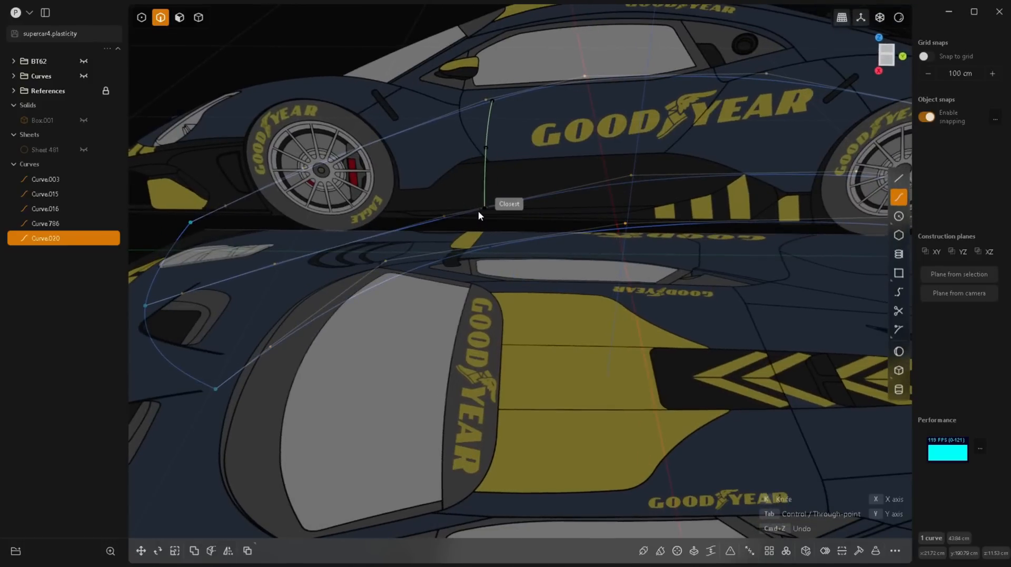
key(Tab)
click(482, 212)
right_click(481, 211)
Step: Draw a three-point curve about 9 cm long, continuing tangentially from the roof cross curve's end to the side curve
middle_drag(512, 287, 595, 275)
click(898, 197)
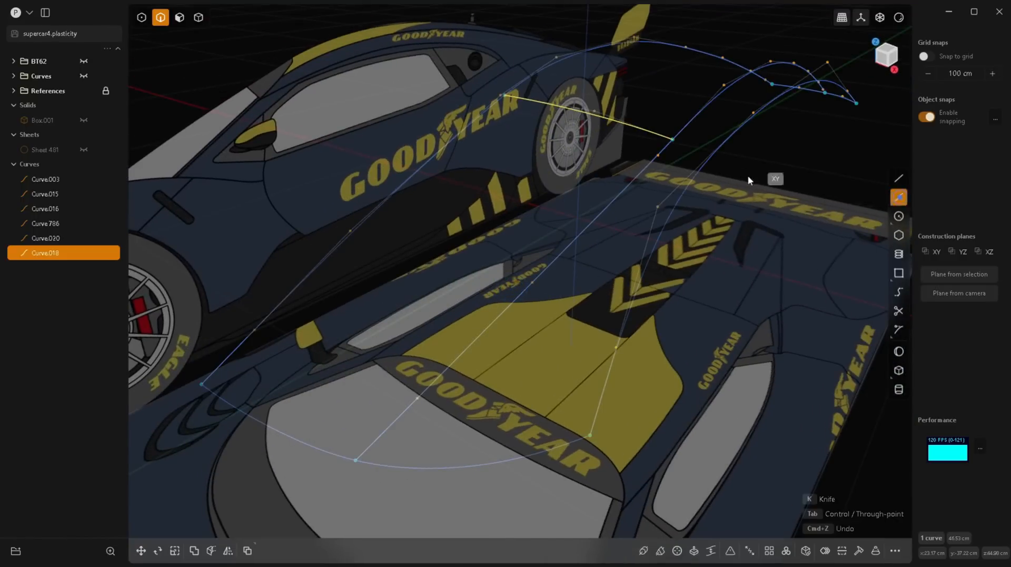
click(678, 143)
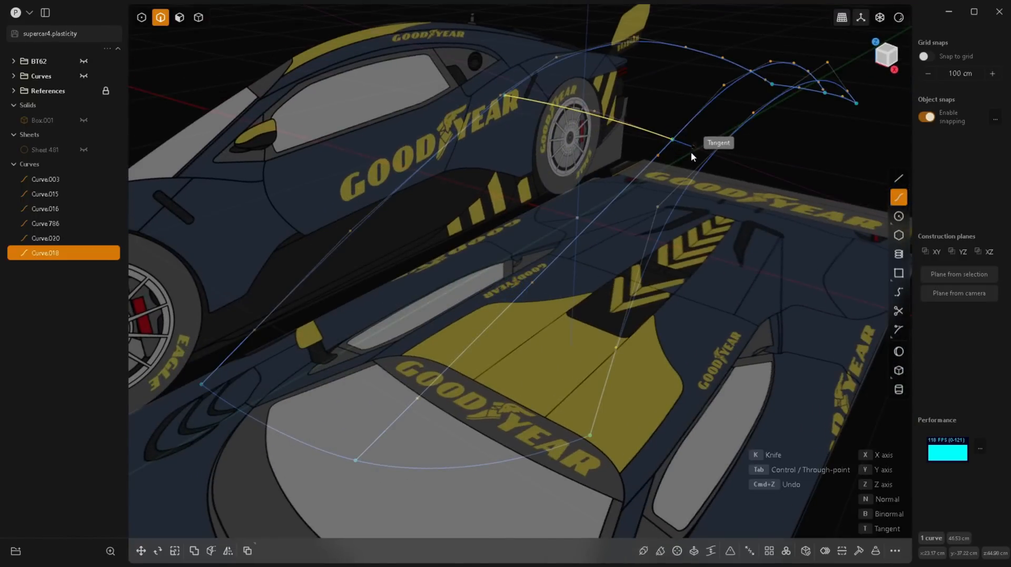
click(691, 151)
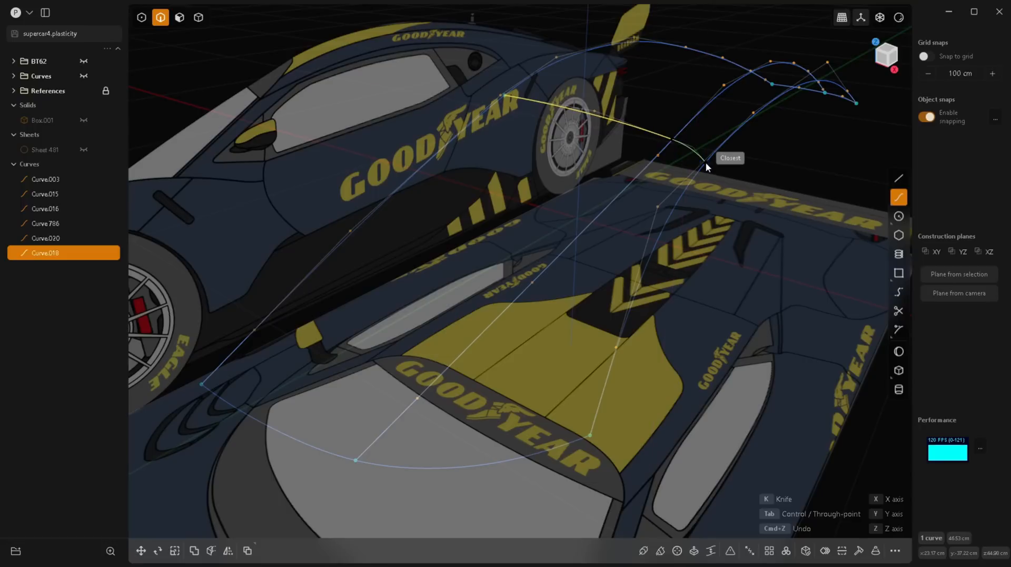
click(706, 163)
right_click(705, 162)
Step: Join the two roof cross curves above the windshield into one curve
middle_drag(693, 201, 558, 224)
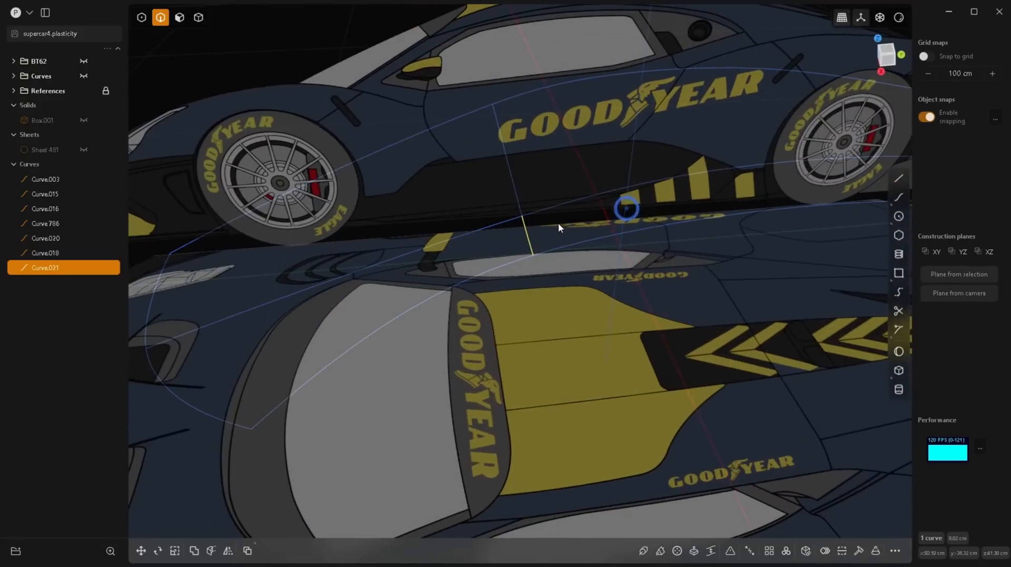
shift+click(519, 194)
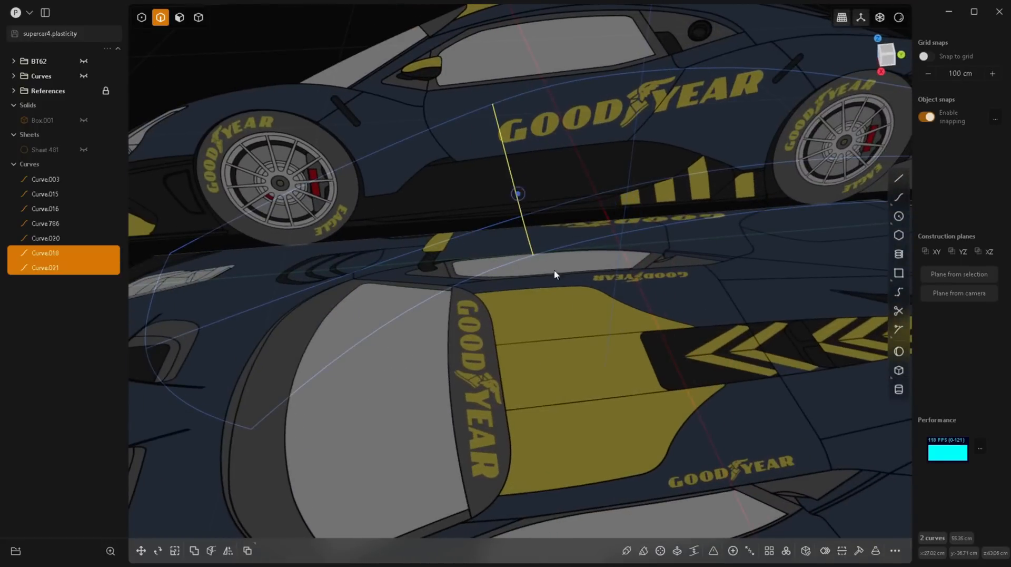
click(733, 551)
Step: Draw a three-point cross curve about 41 cm long partway down the windshield, from the centre curve along its binormal to the middle curve
middle_drag(646, 441, 478, 285)
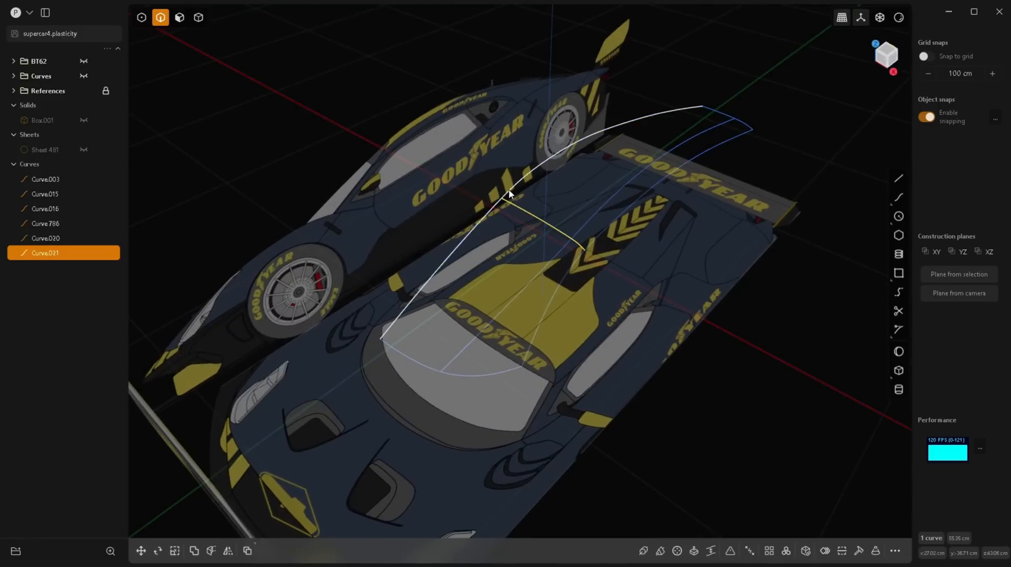
click(513, 210)
middle_drag(513, 211, 551, 226)
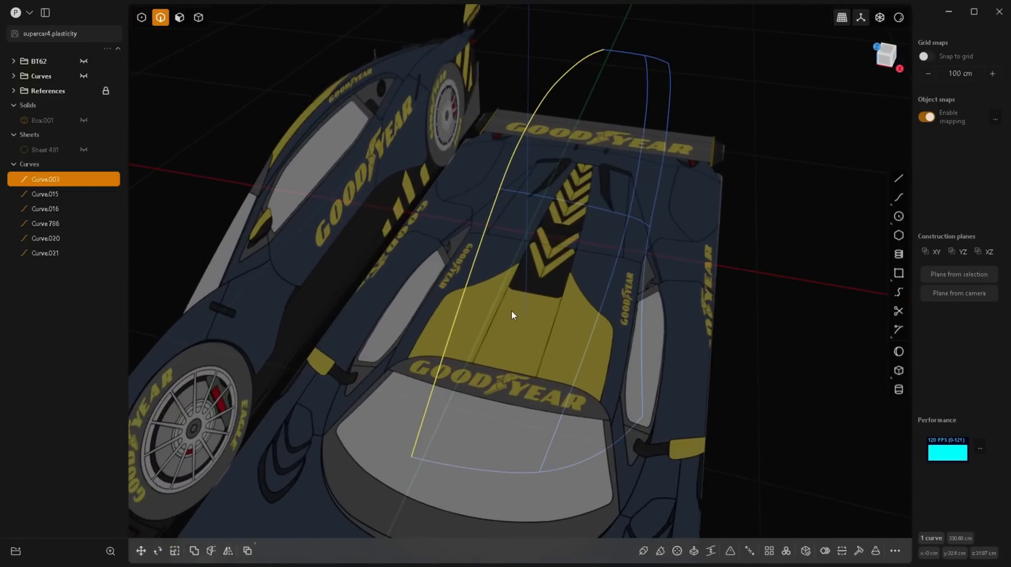
middle_drag(526, 308, 617, 311)
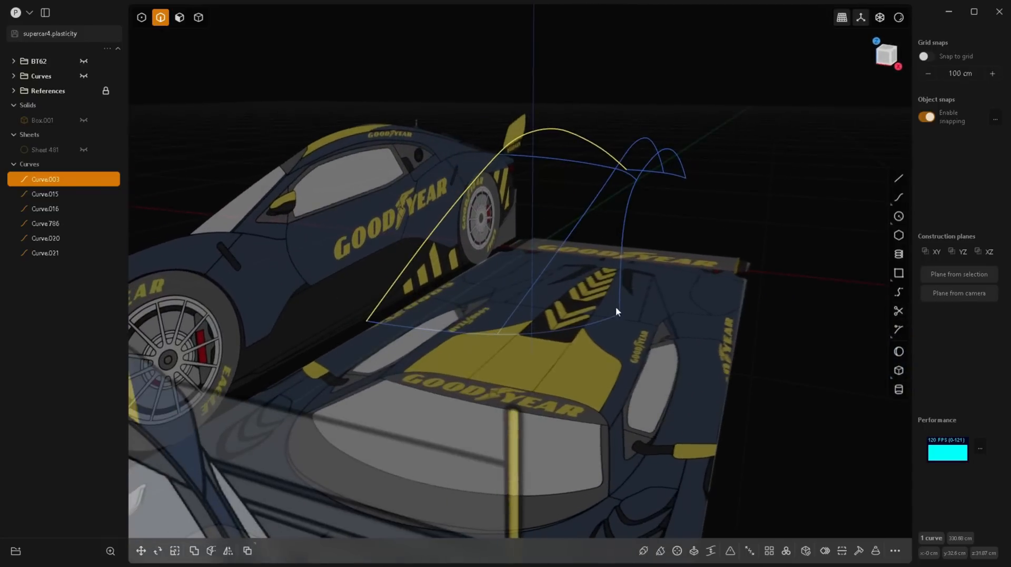
click(898, 200)
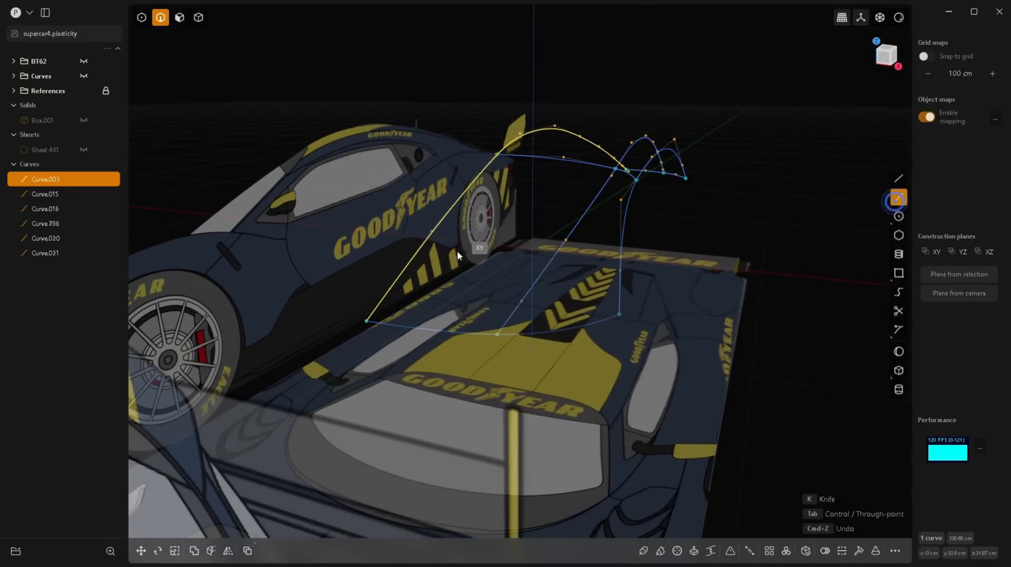
click(426, 246)
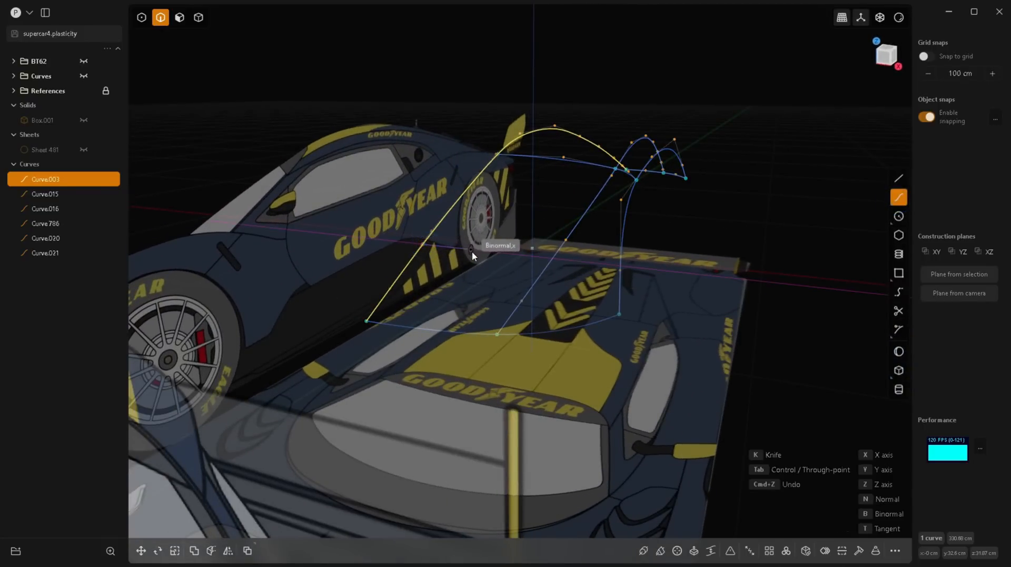
click(488, 255)
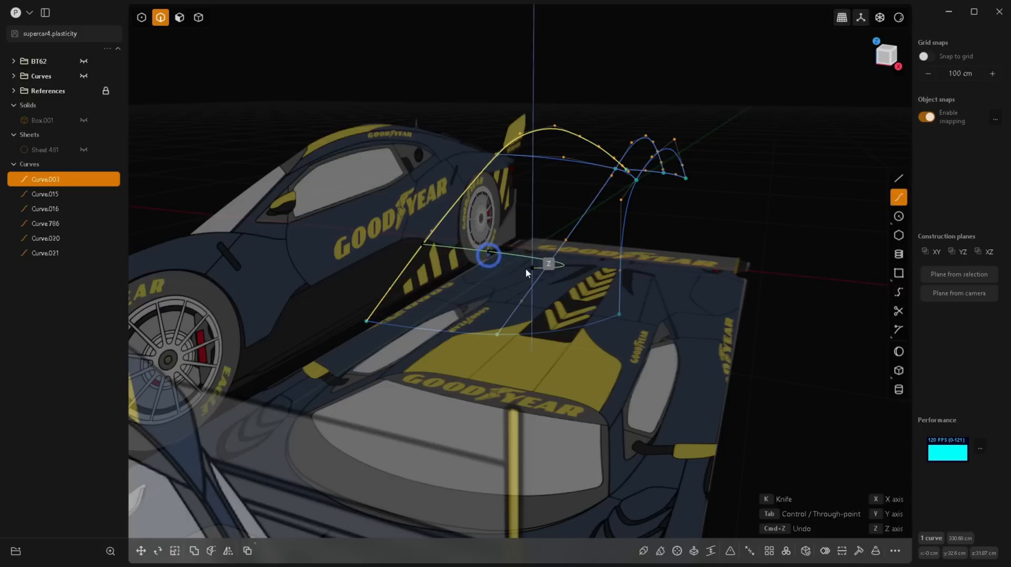
click(540, 271)
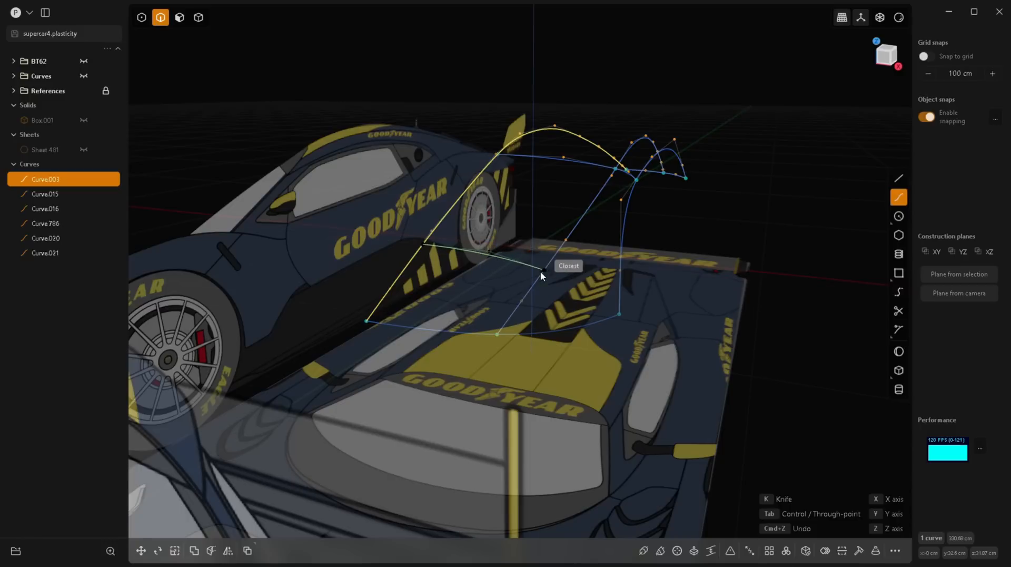
key(Return)
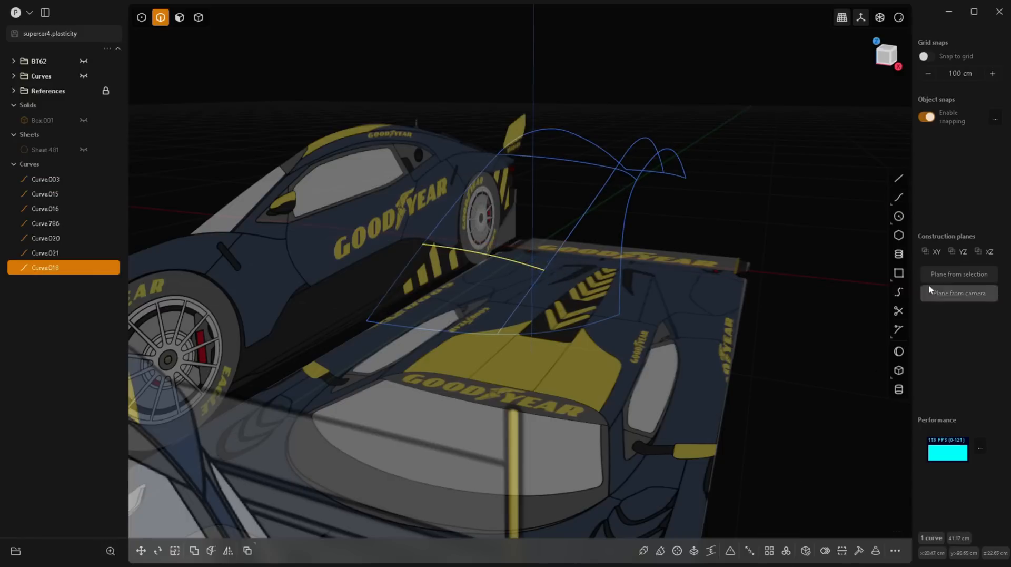
Step: Draw a three-point curve continuing tangentially from the windshield cross curve's end at the middle curve to the side curve
click(899, 191)
click(548, 272)
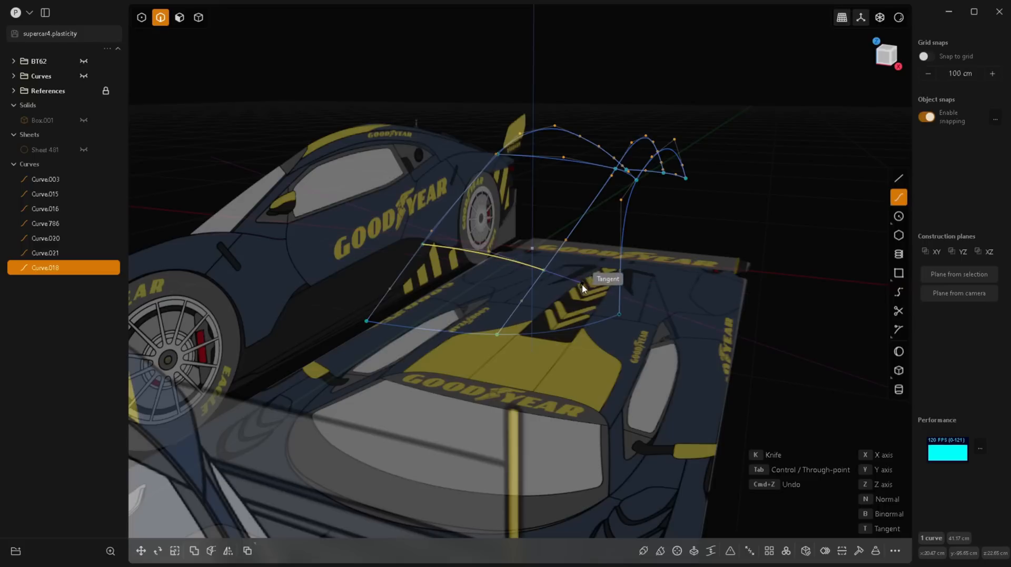
click(585, 286)
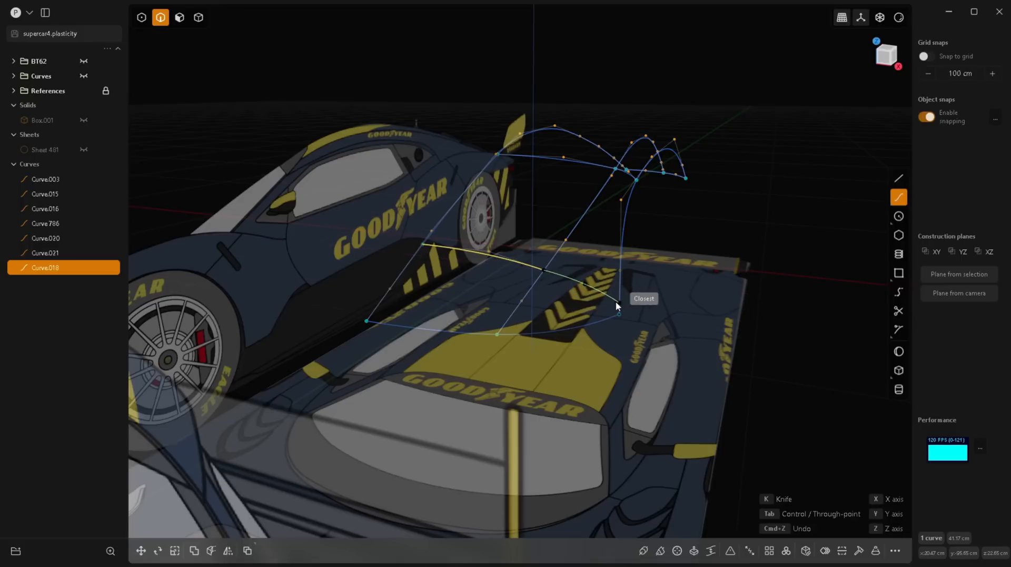
click(617, 303)
right_click(616, 302)
Step: Join the two windshield cross curves into one curve
middle_drag(602, 416, 568, 350)
click(420, 298)
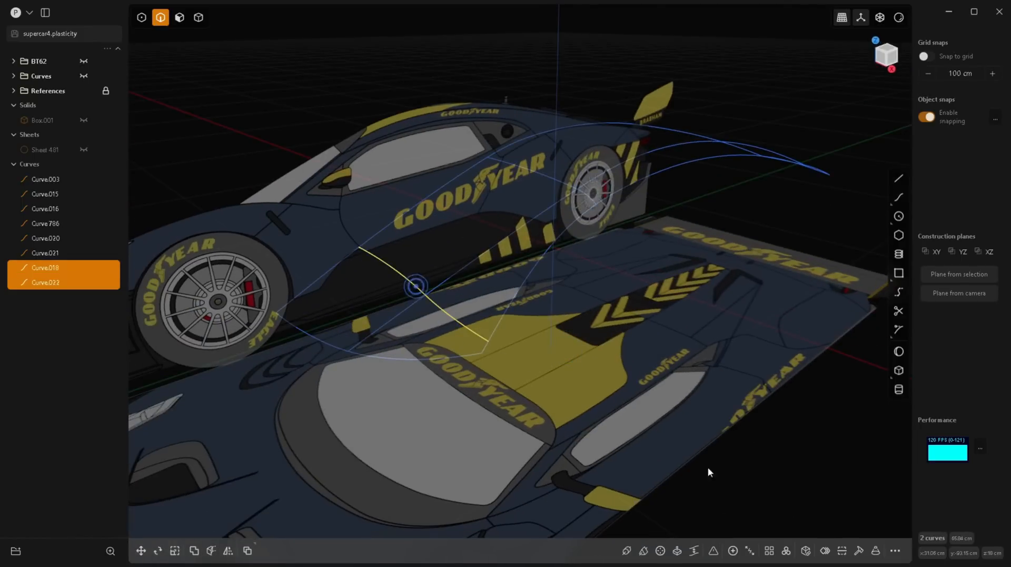
click(731, 550)
click(582, 195)
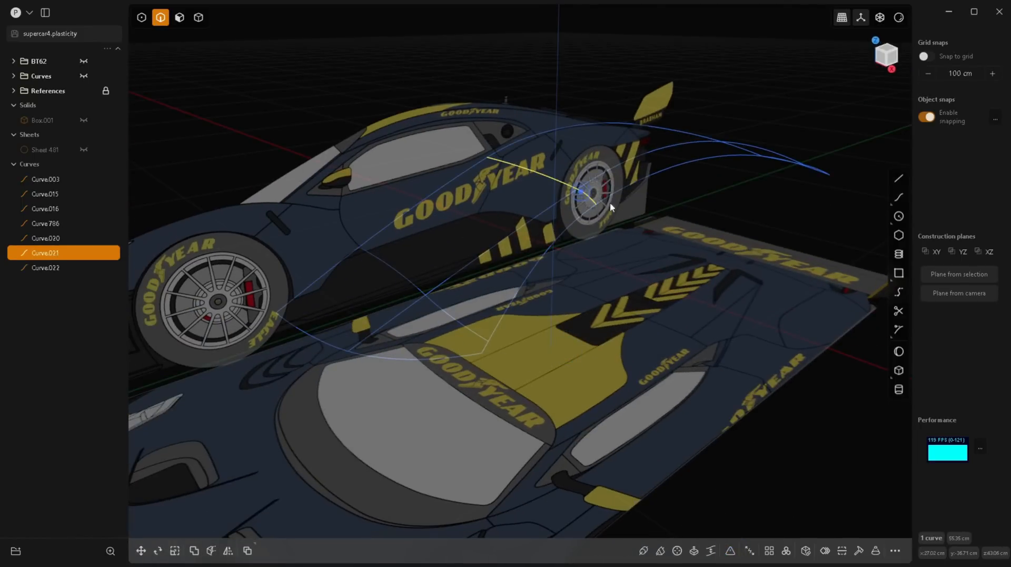
Step: Extrude the centre roof curve sideways across the centre plane into a narrow sheet and hide the original curve
middle_drag(761, 212, 528, 396)
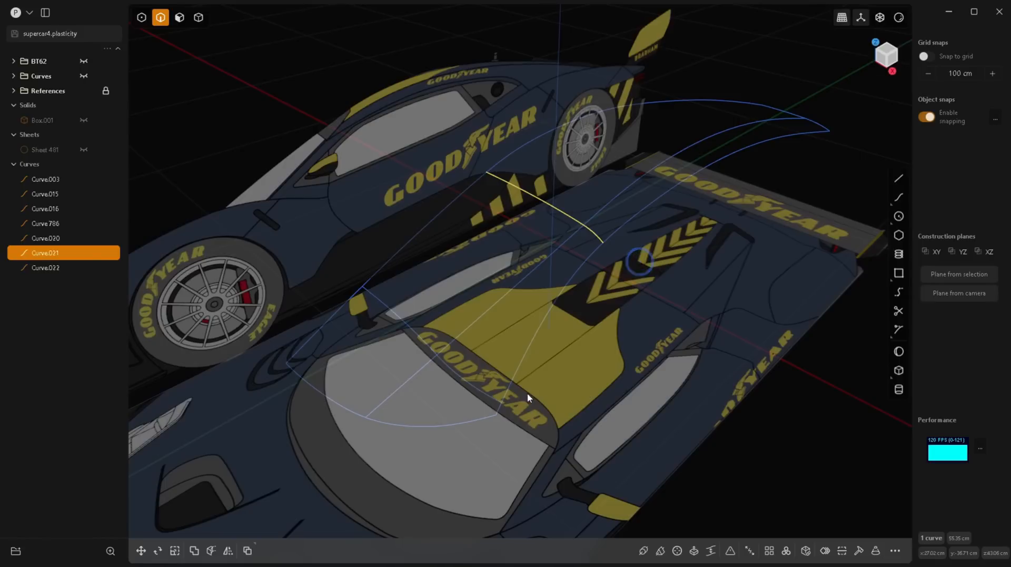
click(451, 206)
key(e)
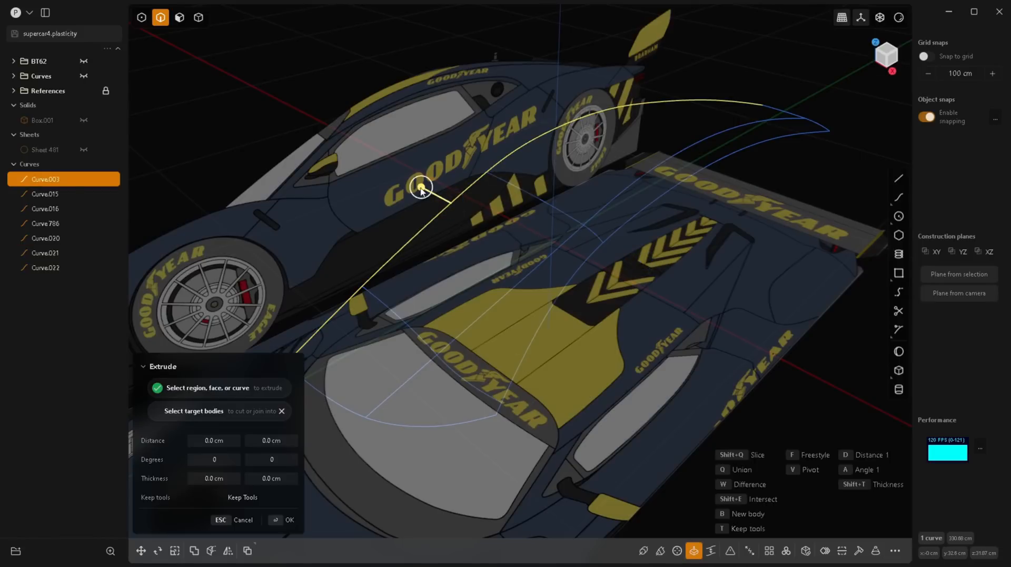
click(443, 221)
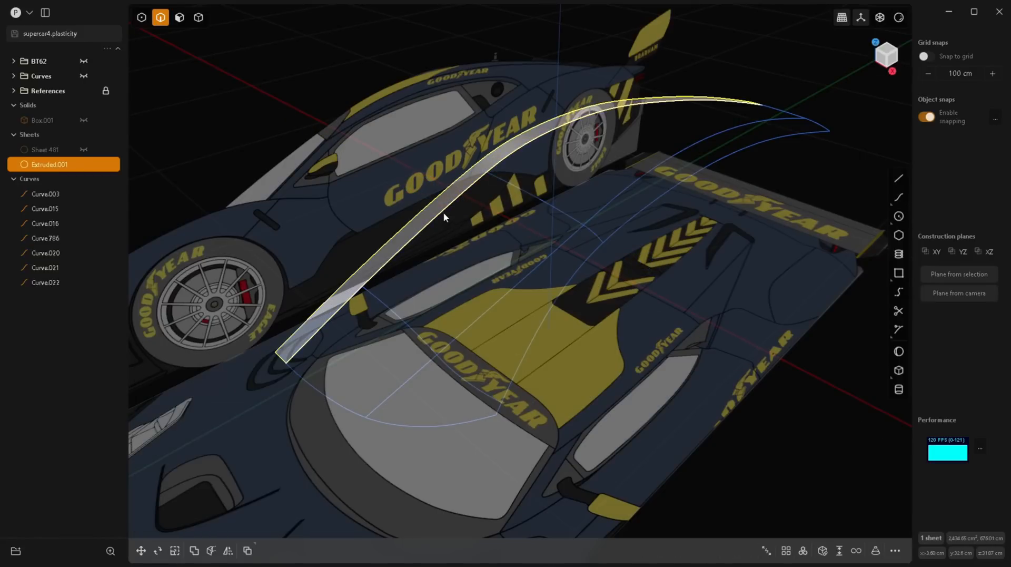
click(444, 212)
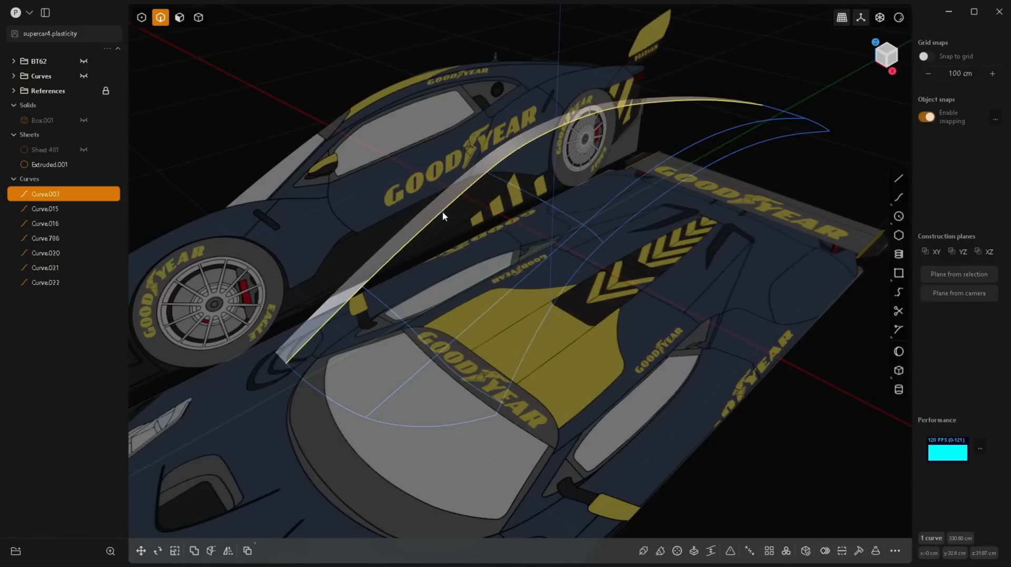
click(84, 194)
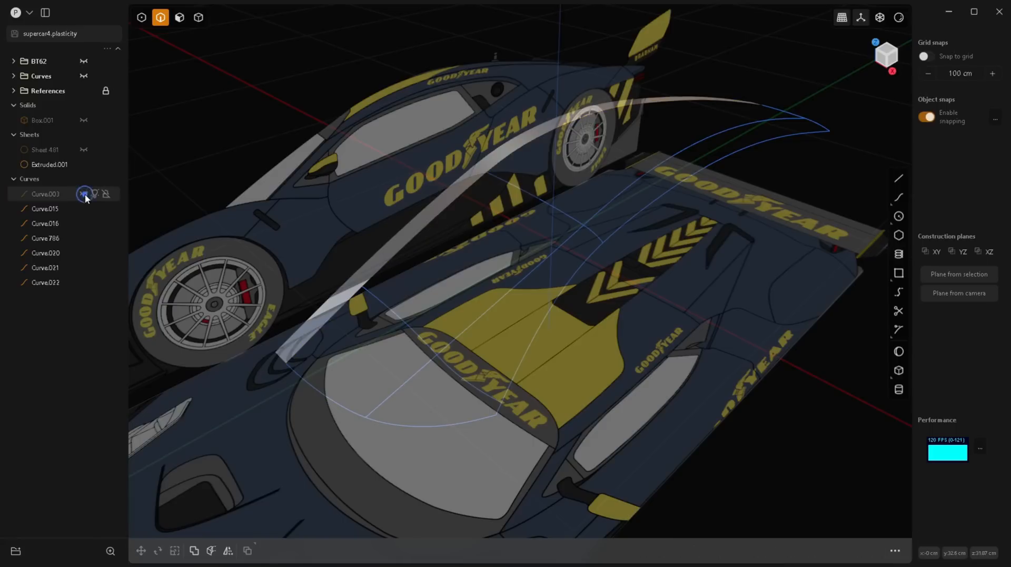
Step: Start a loft from the narrow sheet's inner edge through the middle and side lengthwise curves
click(400, 252)
shift+click(491, 306)
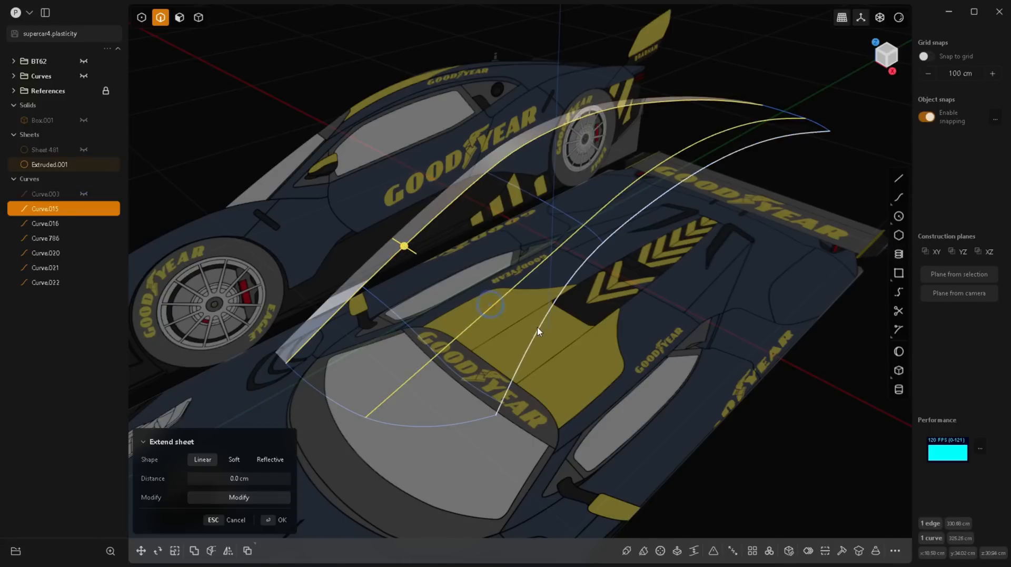
shift+click(537, 328)
key(l)
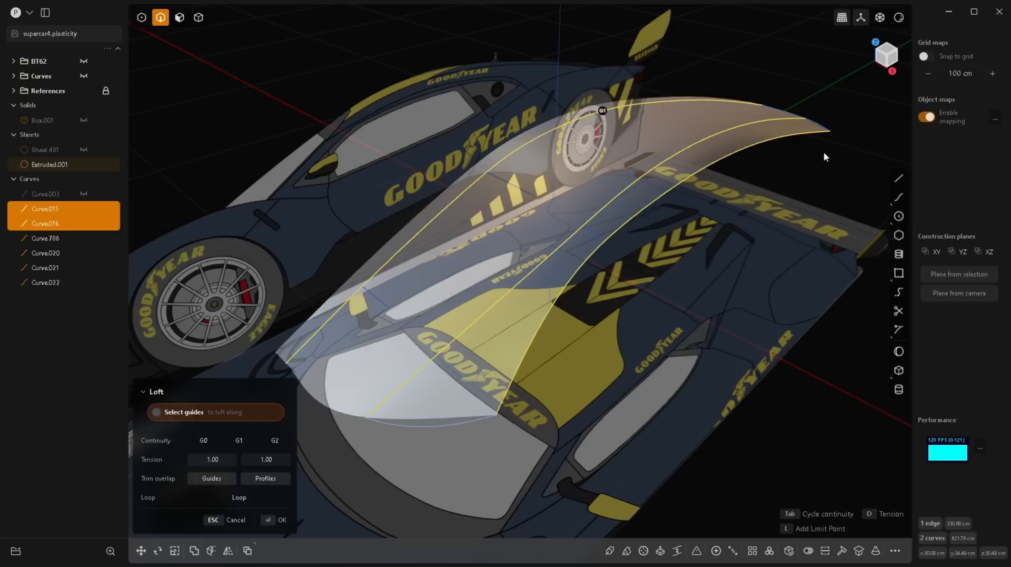
Step: Add the tail, roof, windshield and front cross curves as guides and finish the loft
click(821, 126)
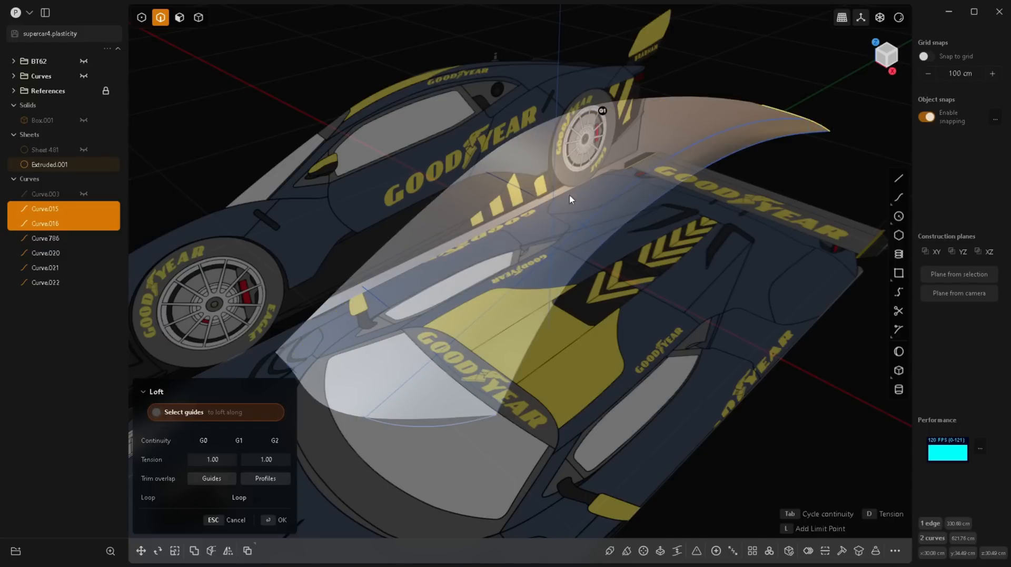
click(554, 213)
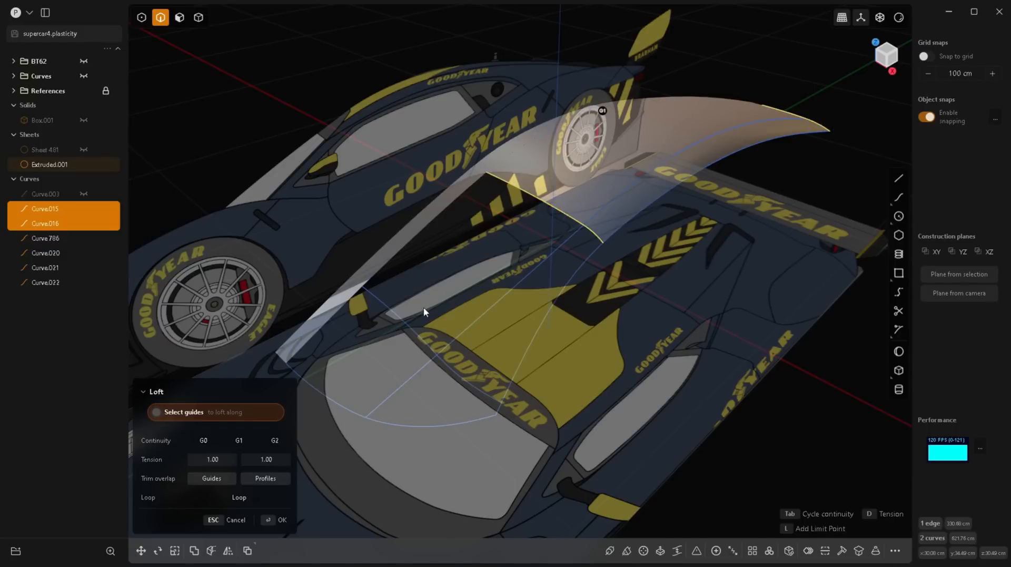
click(406, 326)
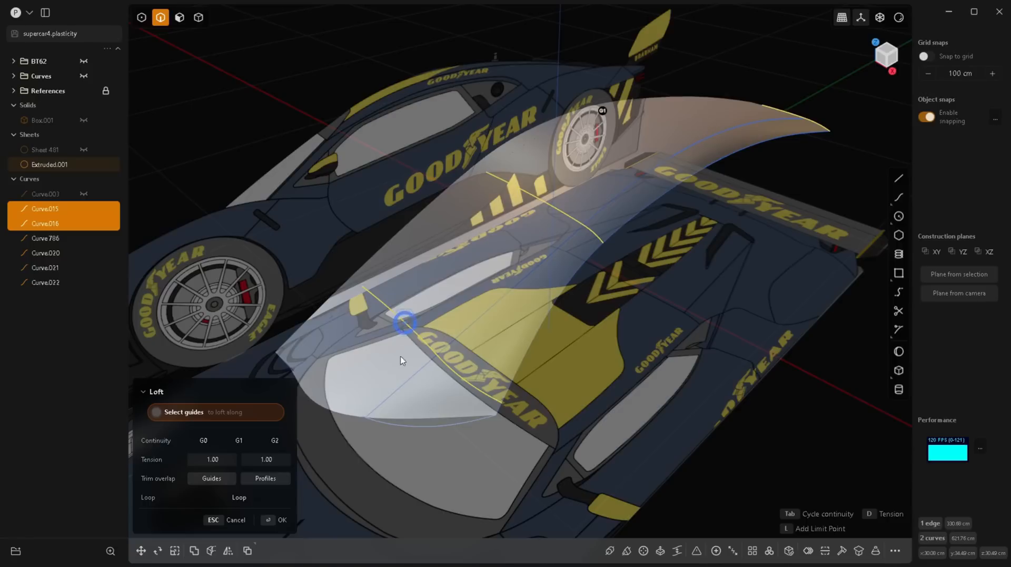
click(397, 426)
mouse_move(580, 396)
middle_down()
mouse_move(593, 367)
mouse_move(649, 312)
mouse_move(637, 356)
mouse_move(380, 345)
mouse_move(585, 377)
middle_up()
key(Return)
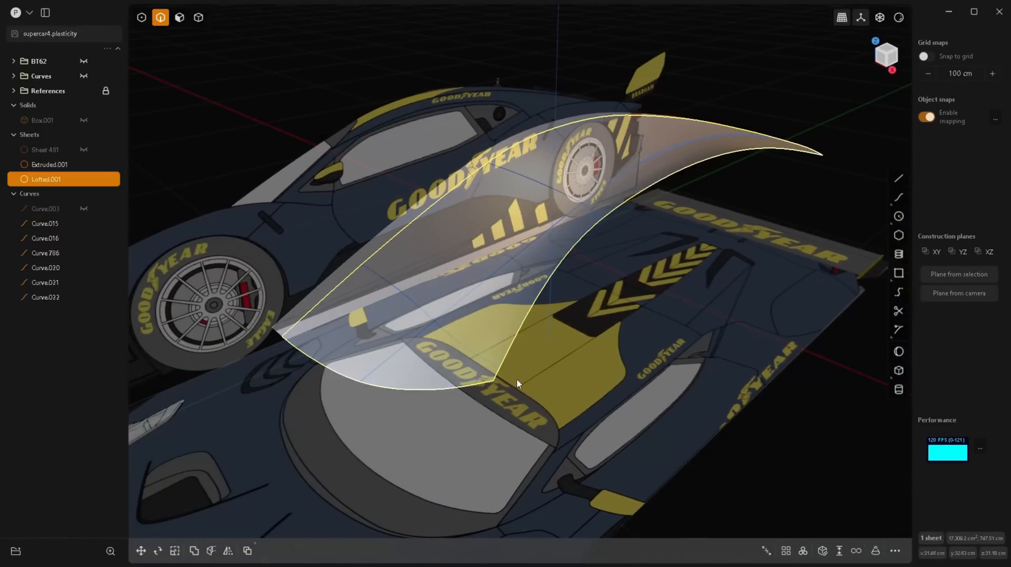
Step: Hide the reference images and view the lofted sheet from the front
click(83, 91)
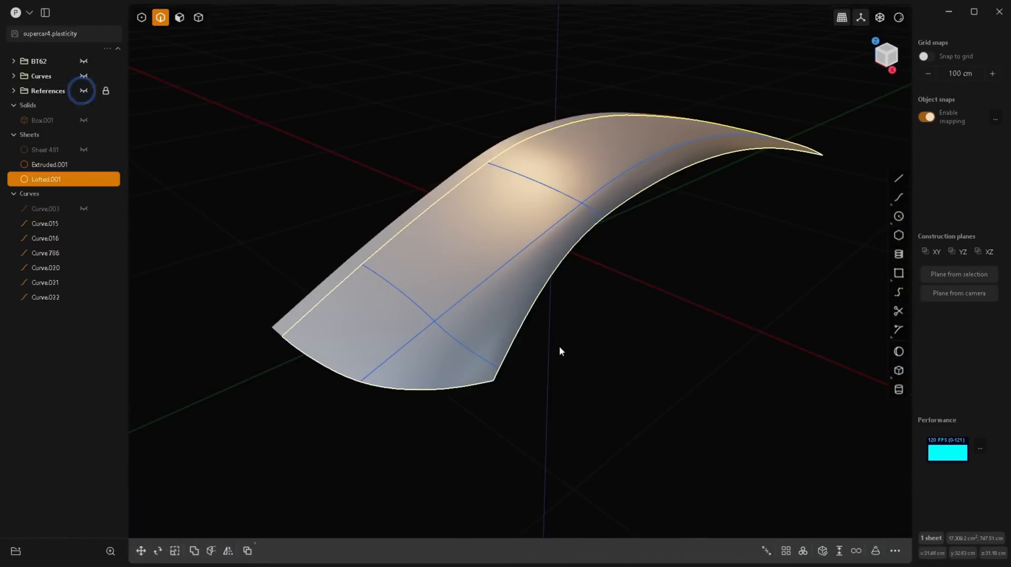
middle_drag(560, 345, 573, 320)
key(1)
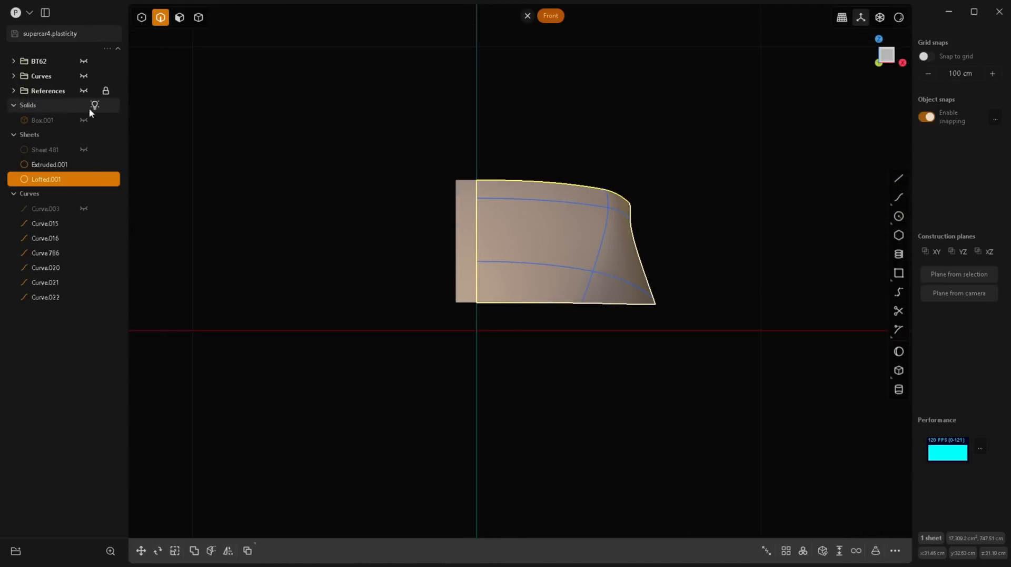
Step: Examine how the lofted sheet matches the blueprints in side view, showing the references only for this check
click(83, 91)
scroll(591, 206, up, 3)
key(3)
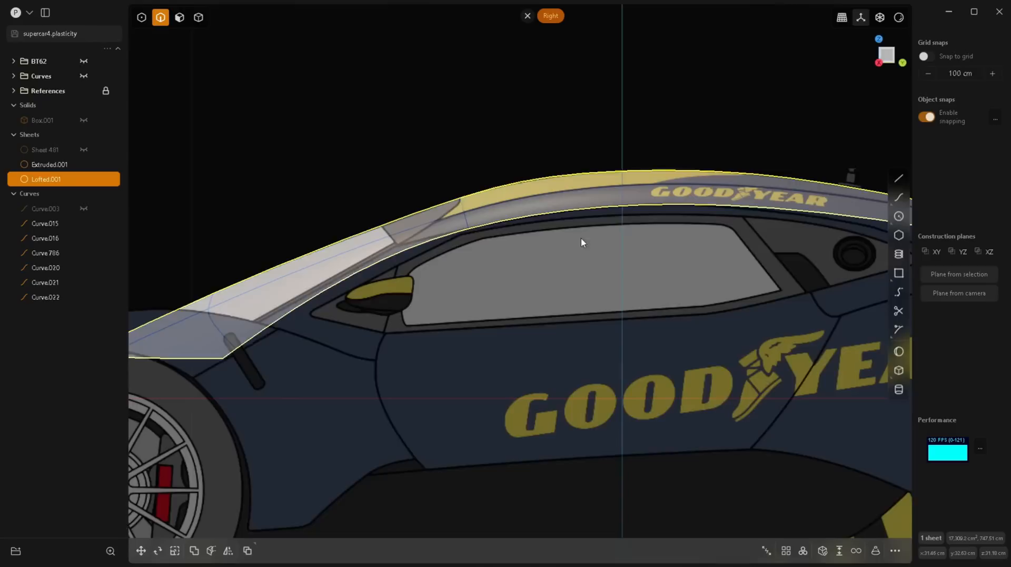
scroll(639, 187, up, 5)
scroll(230, 265, down, 5)
scroll(413, 367, down, 3)
middle_drag(413, 367, 172, 231)
click(83, 91)
scroll(489, 321, down, 3)
middle_drag(492, 325, 522, 330)
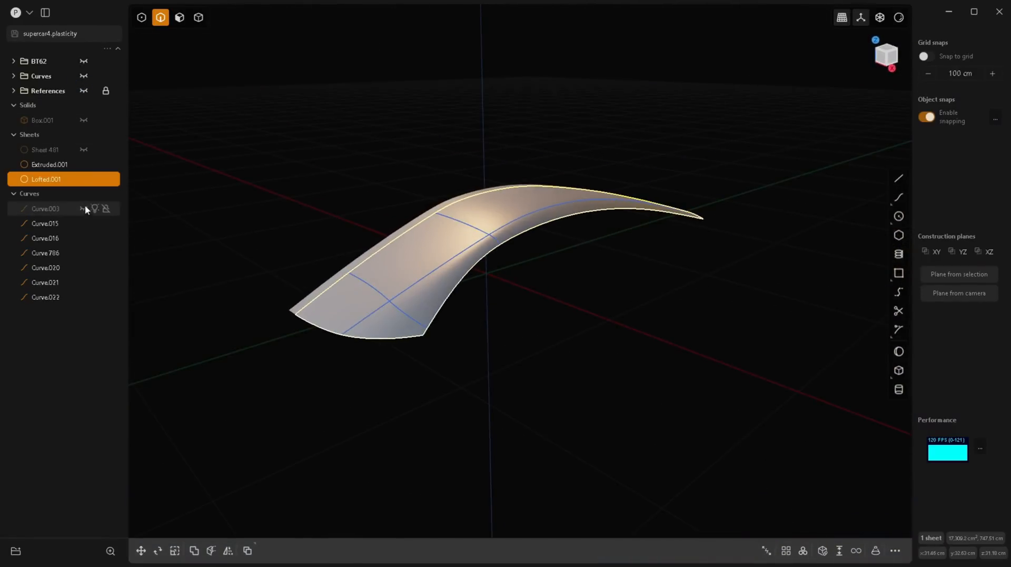
Step: Unhide the centre roof curve and move all the loose roof curves into the Curves folder
click(84, 208)
click(49, 209)
shift+click(42, 299)
drag(46, 298, 44, 77)
Step: Delete the narrow extruded helper sheet beside the lofted surface
middle_drag(500, 322, 585, 339)
key(4)
click(454, 281)
key(Delete)
Step: Mirror the lofted half sheet across the car's centre plane along X, merging the halves together
middle_drag(514, 436, 491, 435)
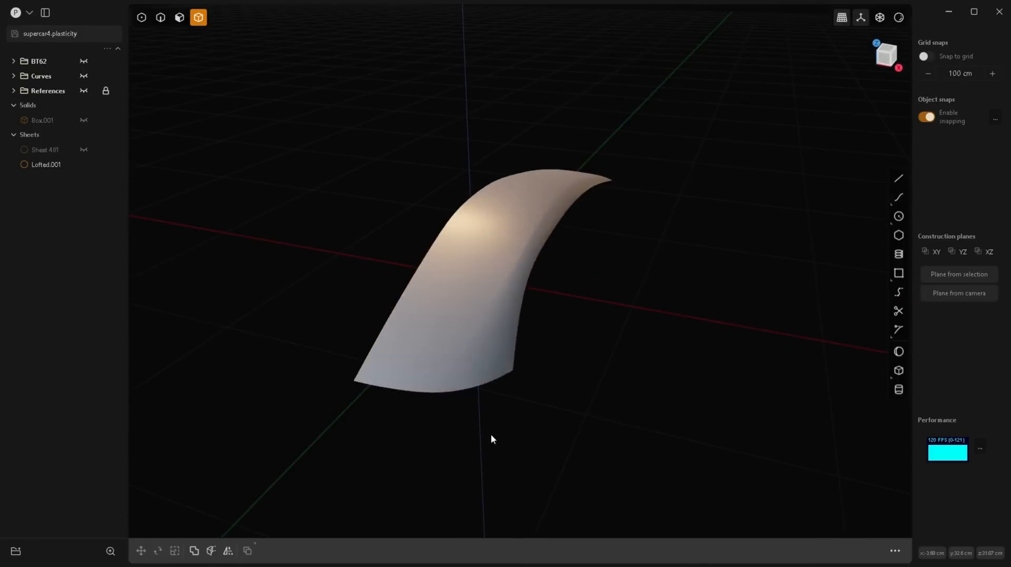
click(489, 353)
middle_drag(616, 396, 649, 393)
key(alt+x)
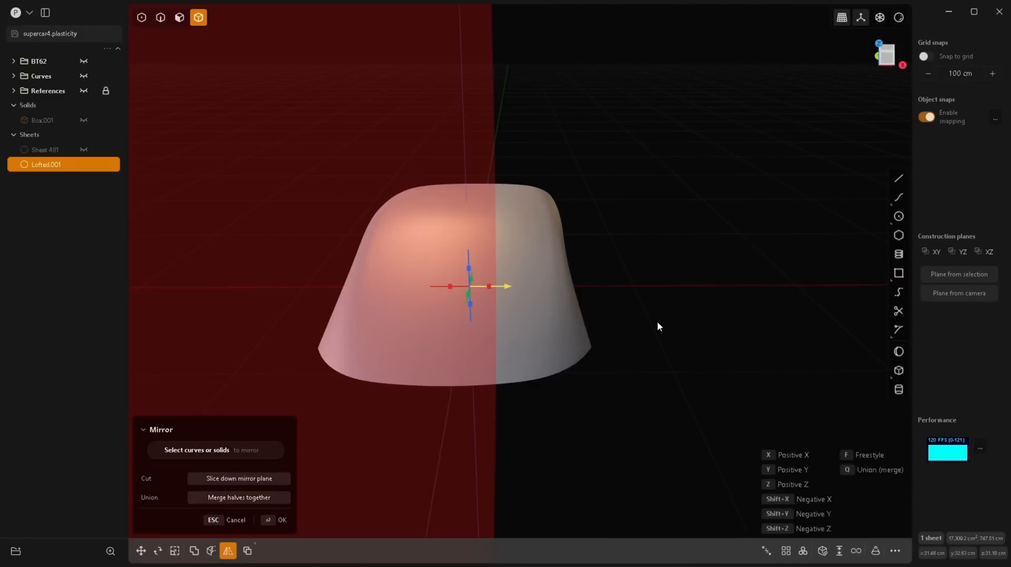
key(Escape)
Step: Display the model in the glossy red material and unhide the car body sheet
mouse_move(657, 321)
middle_down()
mouse_move(612, 311)
mouse_move(520, 428)
mouse_move(492, 311)
mouse_move(635, 298)
mouse_move(871, 104)
middle_up()
click(899, 17)
click(873, 62)
mouse_move(653, 274)
middle_down()
mouse_move(693, 298)
mouse_move(722, 251)
mouse_move(720, 320)
mouse_move(700, 296)
mouse_move(596, 255)
middle_up()
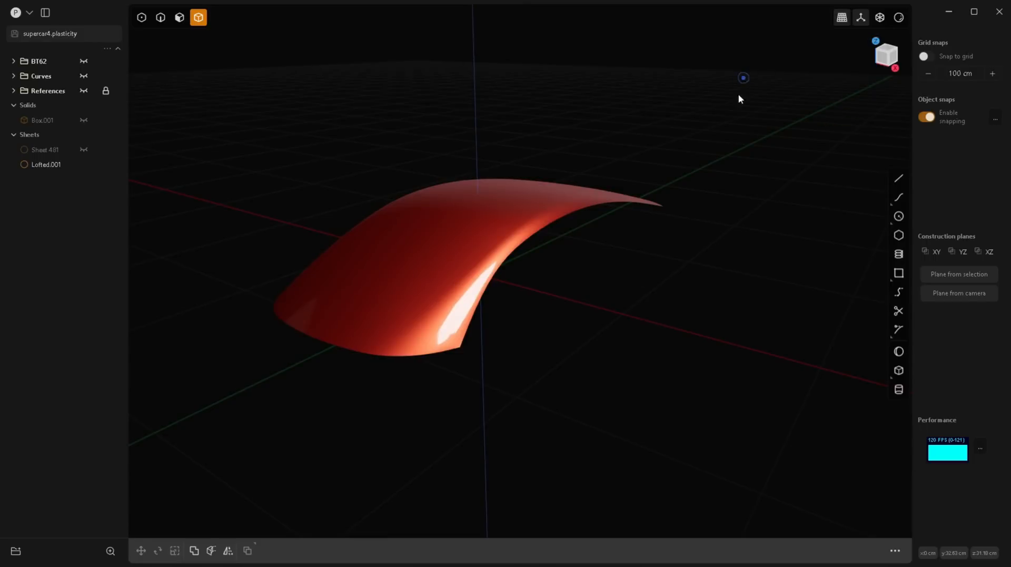
click(83, 151)
Step: Loft a strip across the gap between the body opening's edges and the windshield's front edges, cycling its continuity
middle_drag(643, 295, 412, 222)
scroll(428, 227, up, 5)
middle_drag(362, 251, 389, 244)
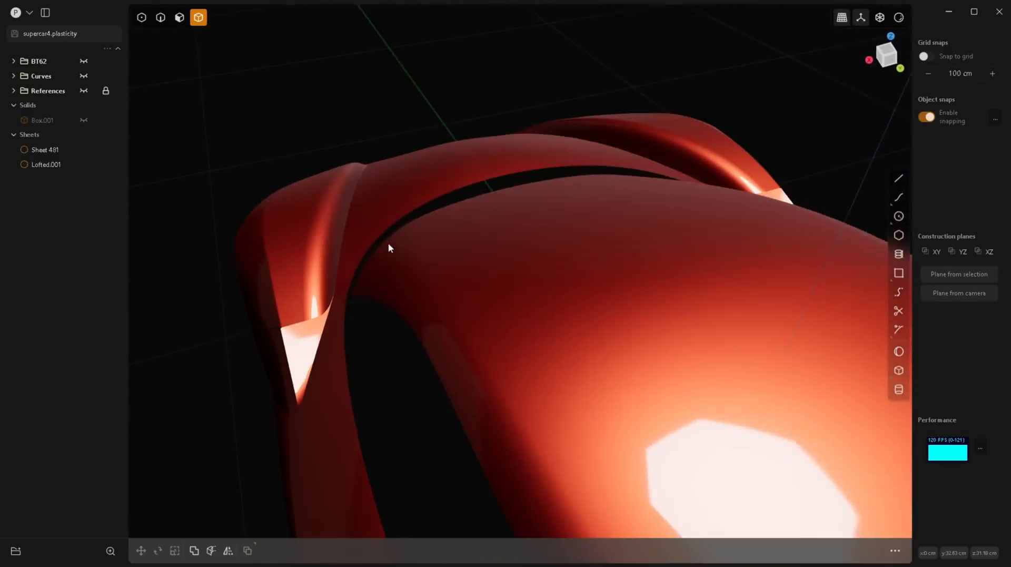
key(2)
click(391, 224)
shift+click(535, 168)
shift+click(642, 174)
shift+click(593, 172)
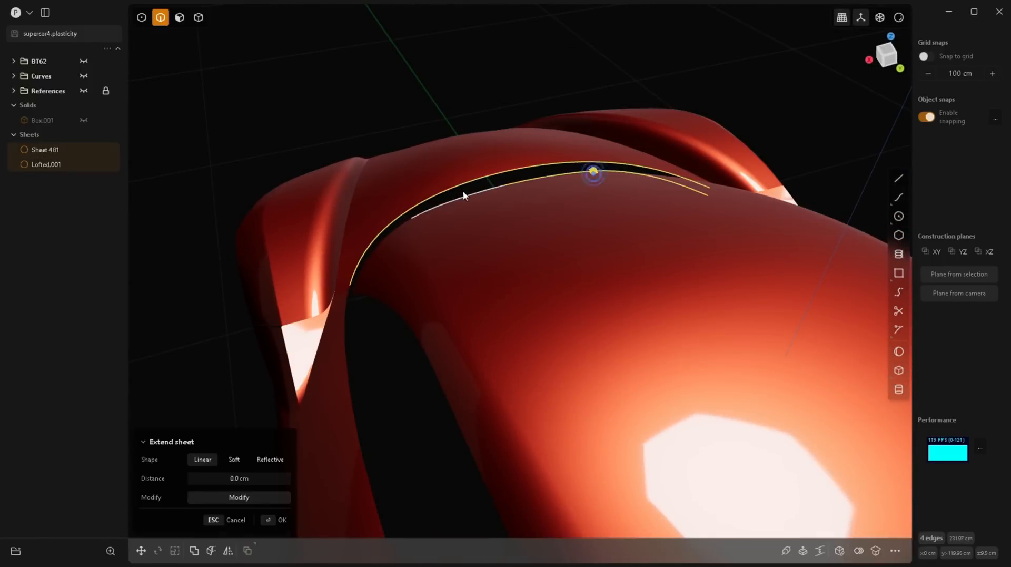
shift+click(464, 195)
shift+click(386, 235)
middle_drag(397, 305, 519, 316)
key(l)
key(Tab)
key(Tab)
scroll(381, 276, down, 5)
key(Return)
Step: Inspect the roof surface's smoothness without side panels, using the grey, glossy red and horizontal zebra-stripe materials
key(Tab)
scroll(904, 252, up, 3)
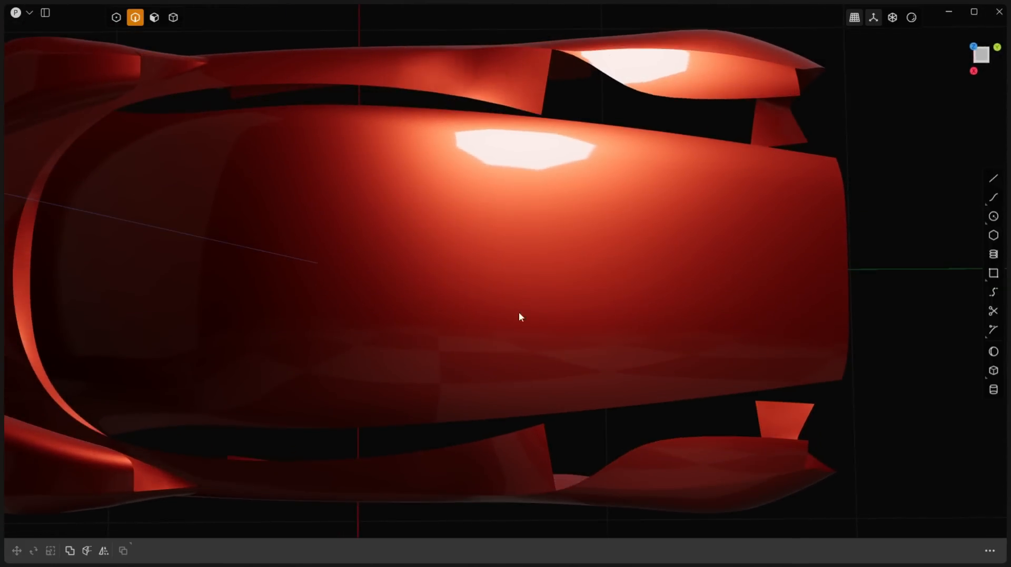
click(908, 22)
click(839, 72)
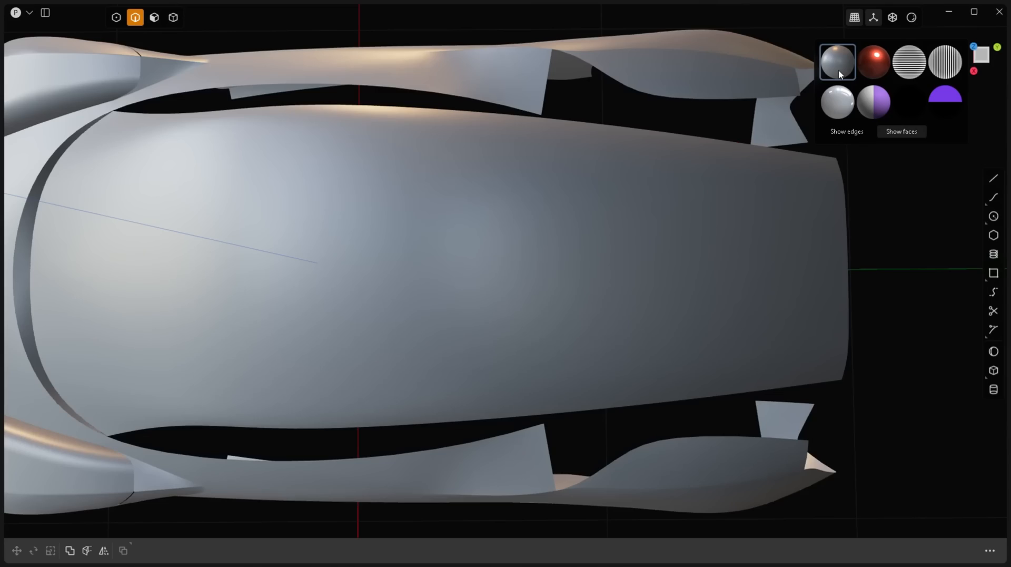
click(874, 62)
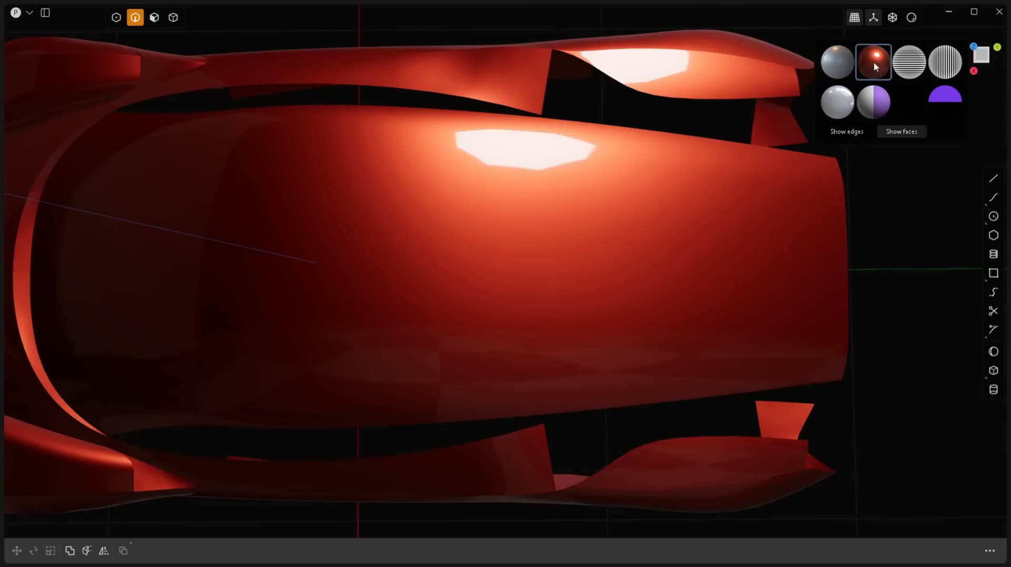
click(909, 63)
mouse_move(558, 276)
middle_down()
mouse_move(560, 261)
mouse_move(556, 292)
middle_up()
mouse_move(559, 276)
middle_down()
mouse_move(555, 251)
mouse_move(554, 290)
middle_up()
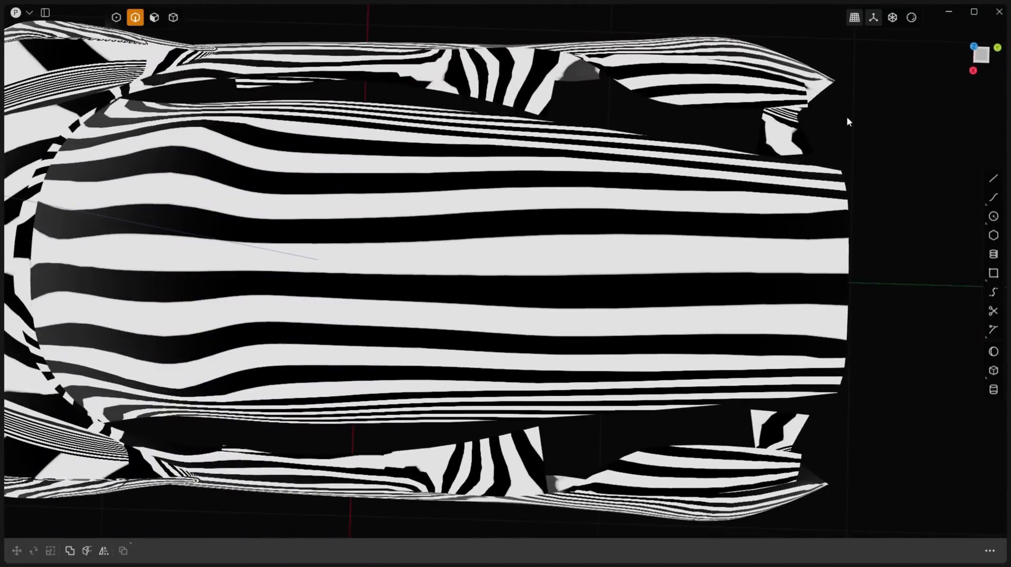
Step: Return to the glossy red material and examine the highlights on the roof and body from several angles
click(909, 20)
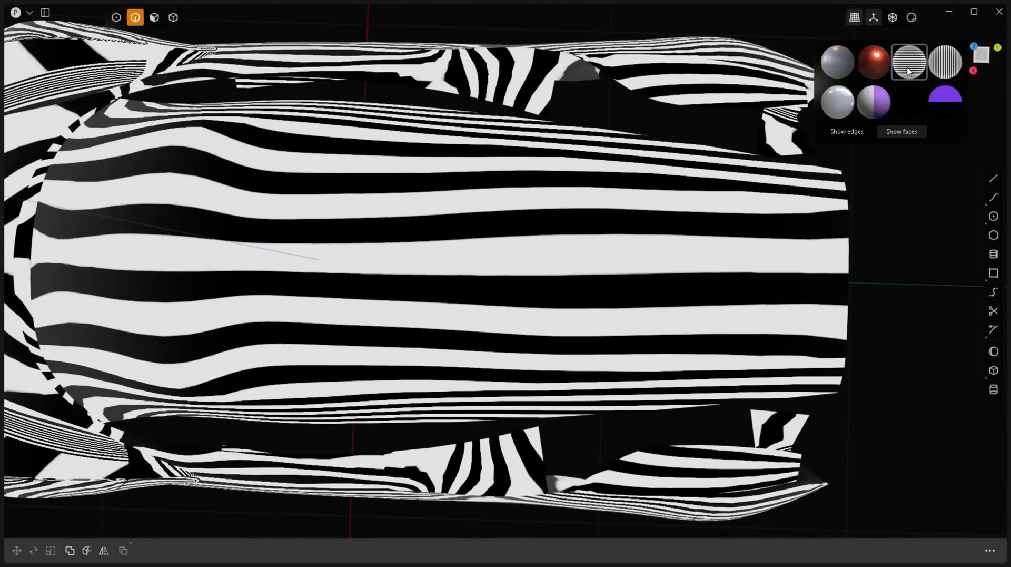
click(873, 62)
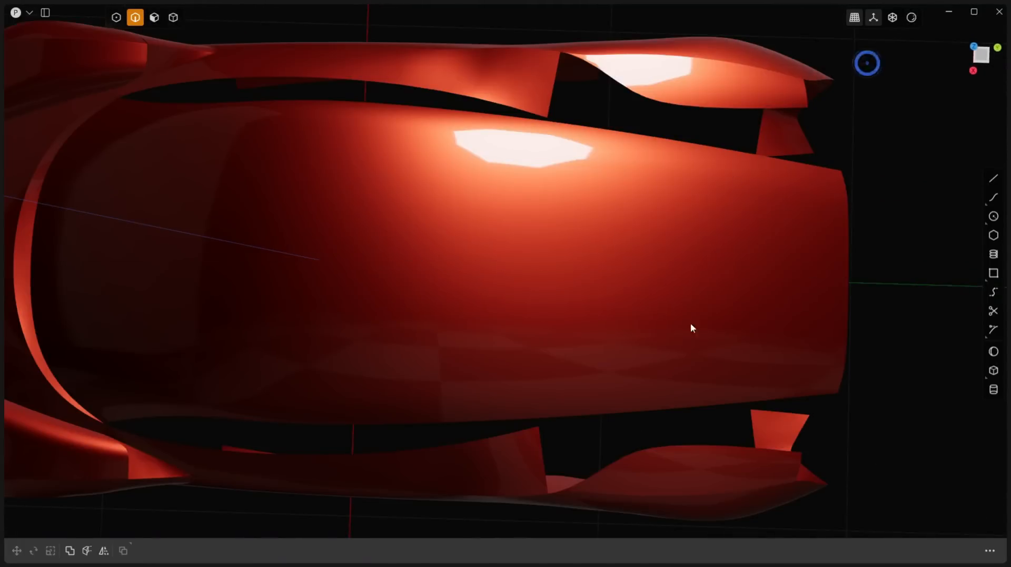
middle_drag(658, 290, 723, 195)
scroll(723, 195, down, 5)
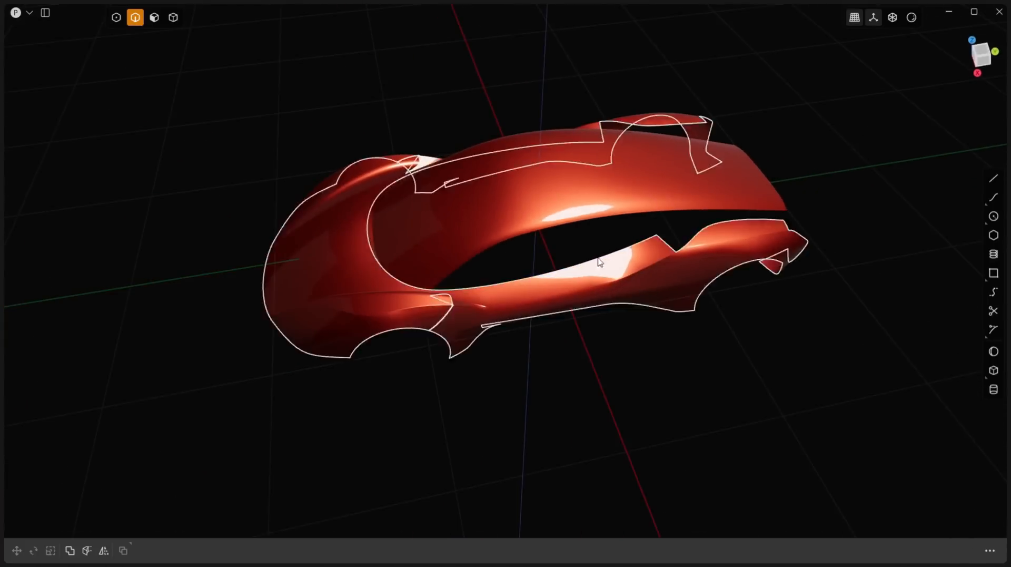
scroll(605, 240, up, 4)
middle_drag(533, 242, 535, 251)
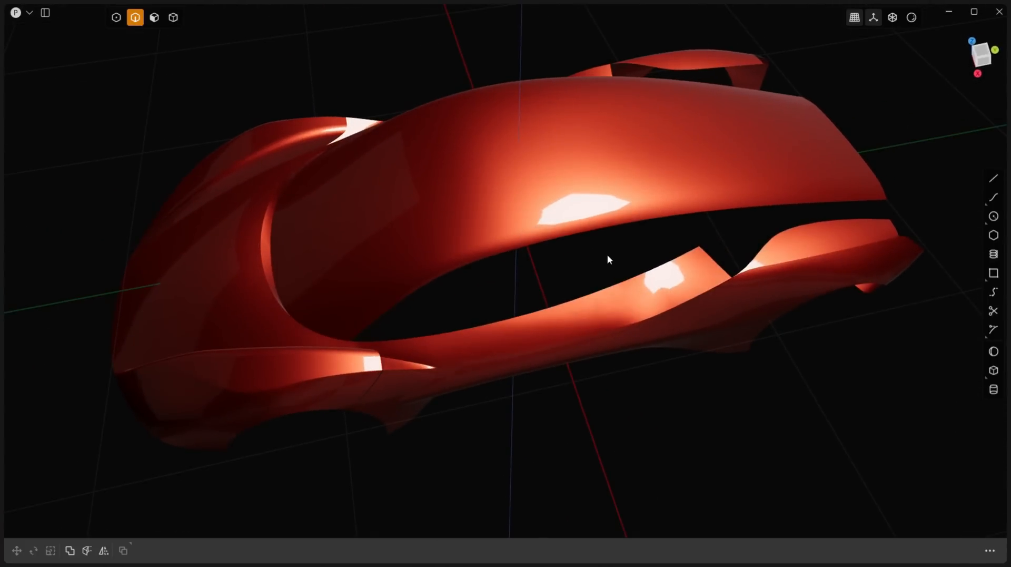
scroll(593, 189, up, 2)
middle_drag(593, 189, 571, 205)
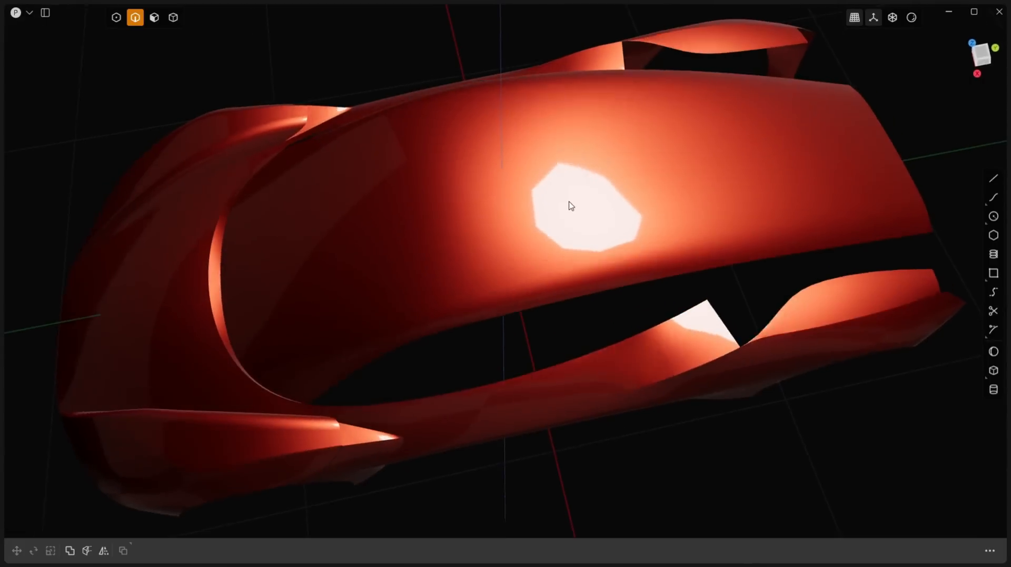
Step: Switch to the top view and show the side panels again
key(KP_7)
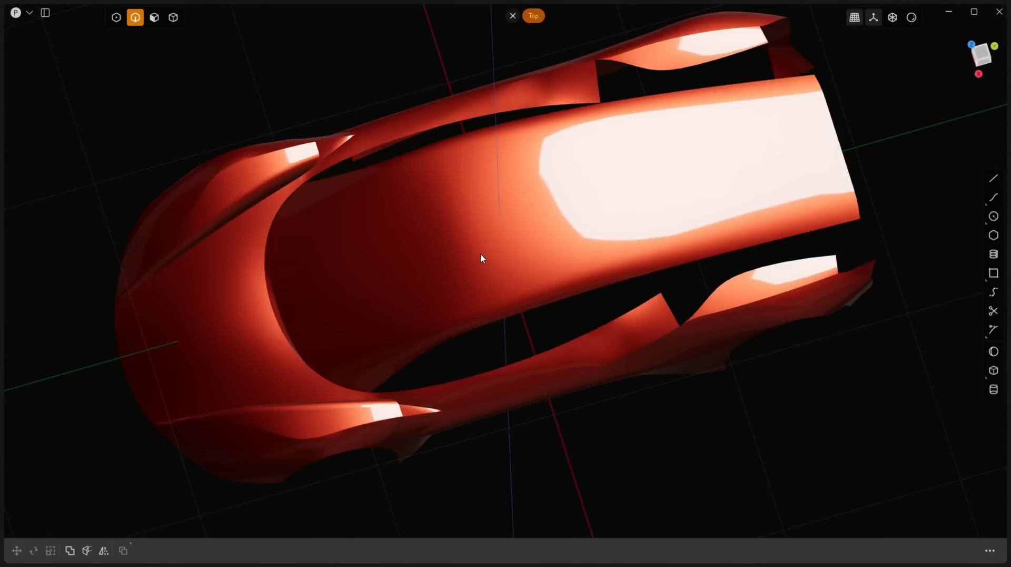
key(Tab)
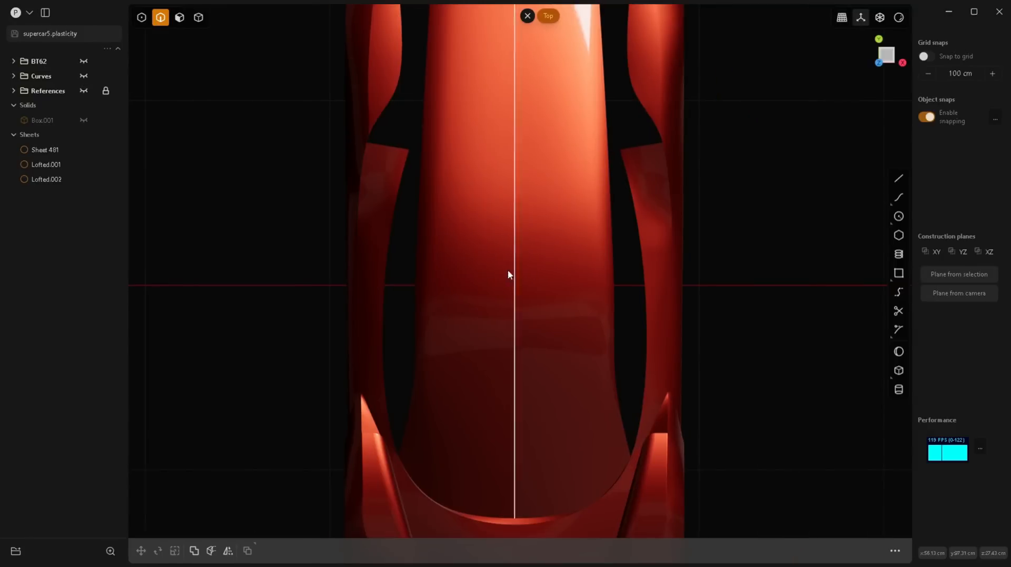
Step: Show the reference images and start a control-point curve up the windshield's side edge to the blueprint's upper windshield corner
click(82, 91)
scroll(610, 445, up, 5)
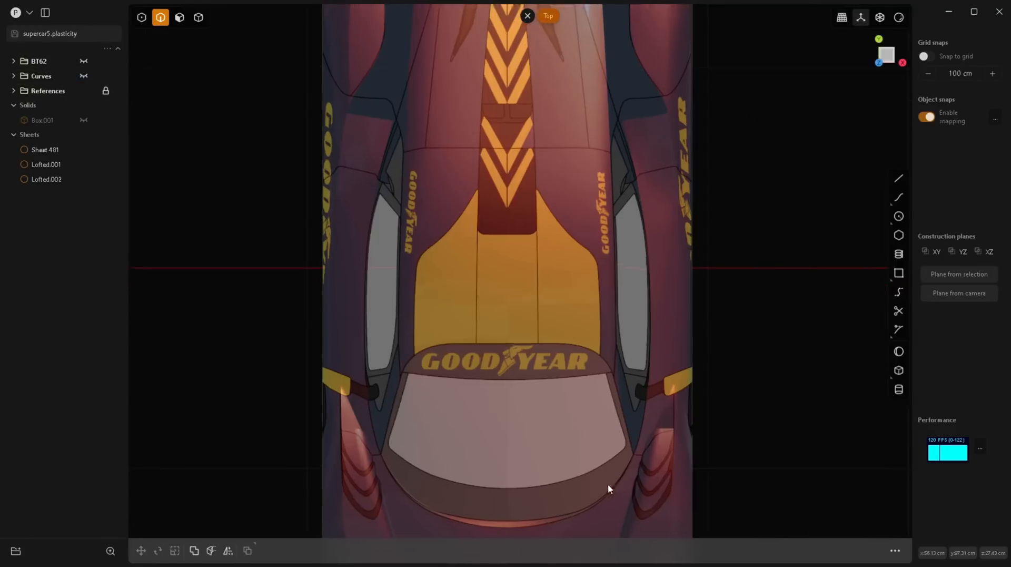
scroll(658, 424, up, 2)
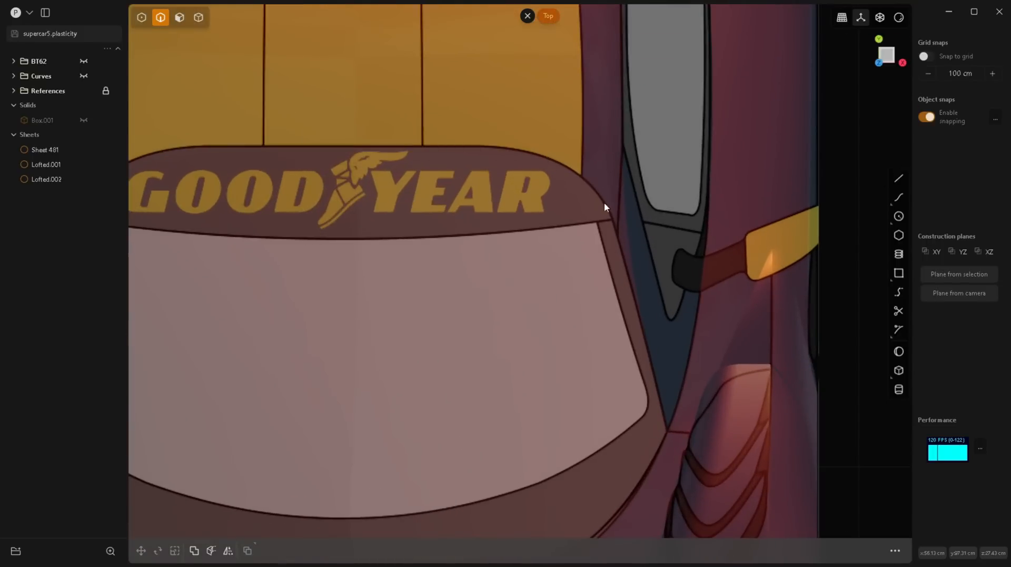
click(899, 197)
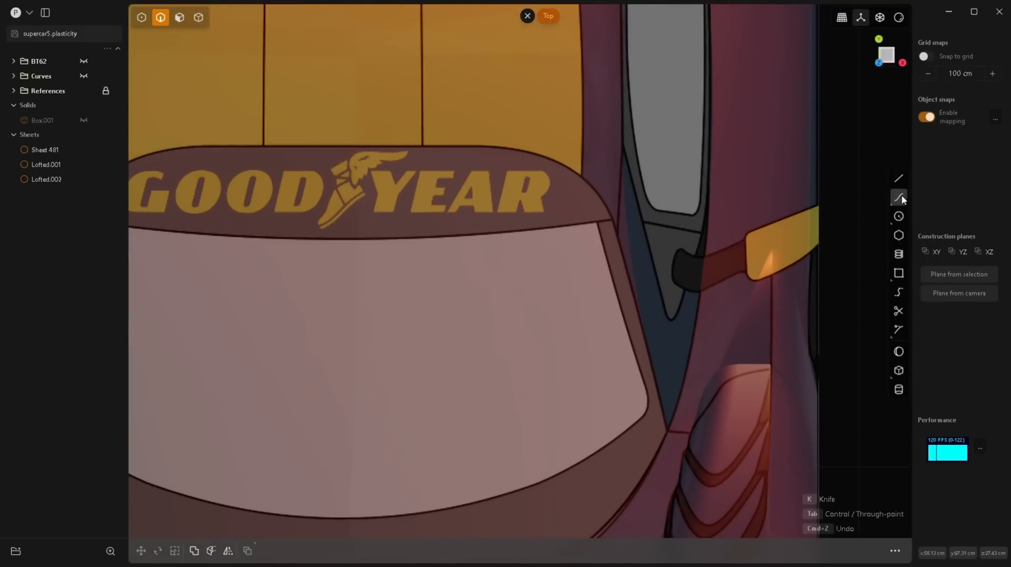
click(655, 380)
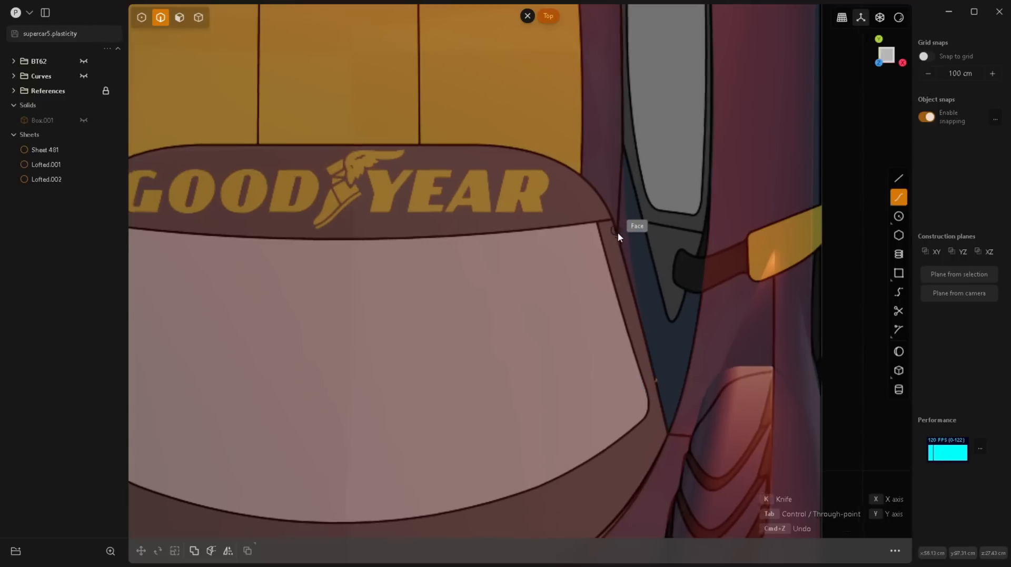
scroll(617, 232, up, 5)
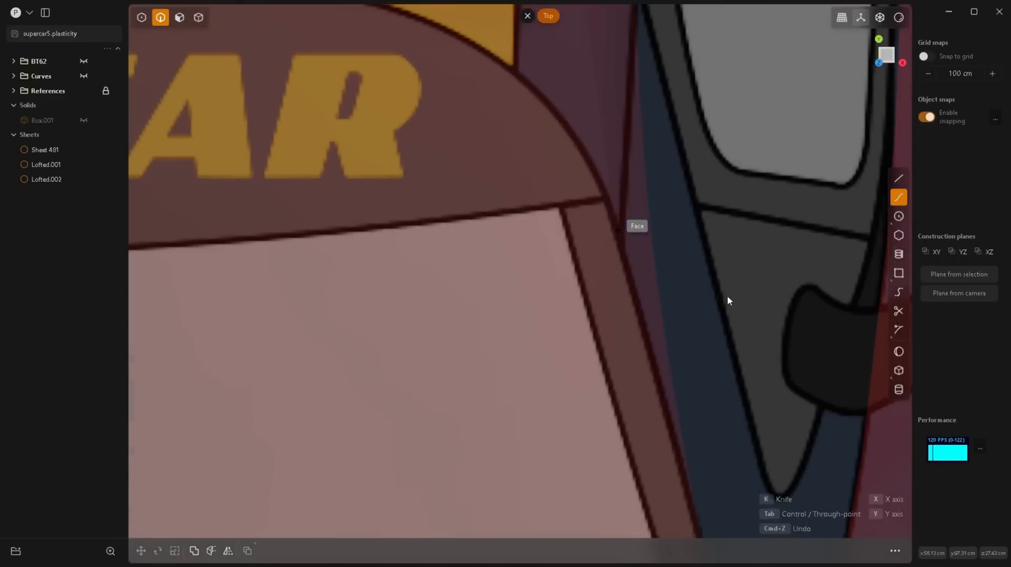
click(618, 233)
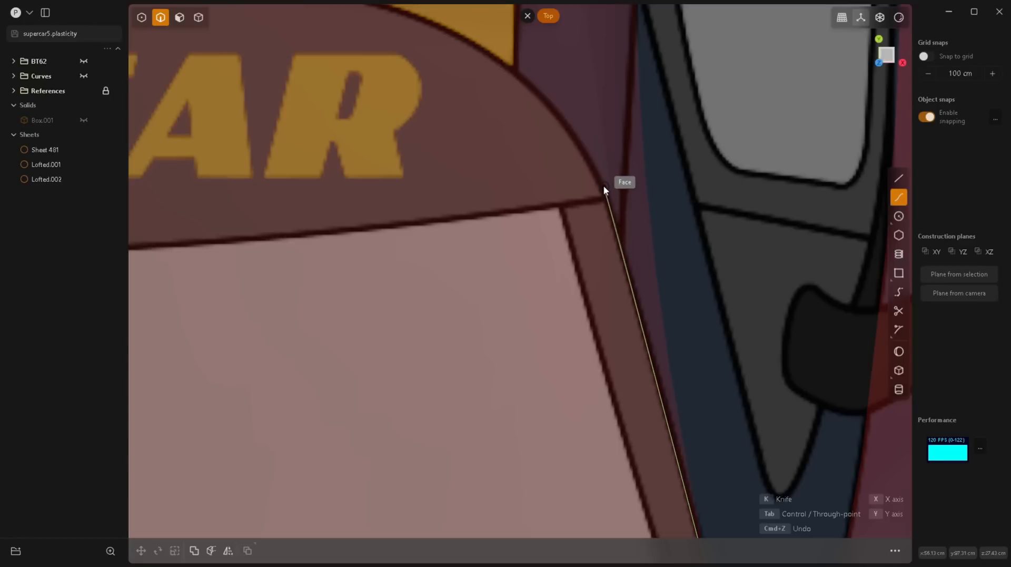
click(592, 145)
click(553, 87)
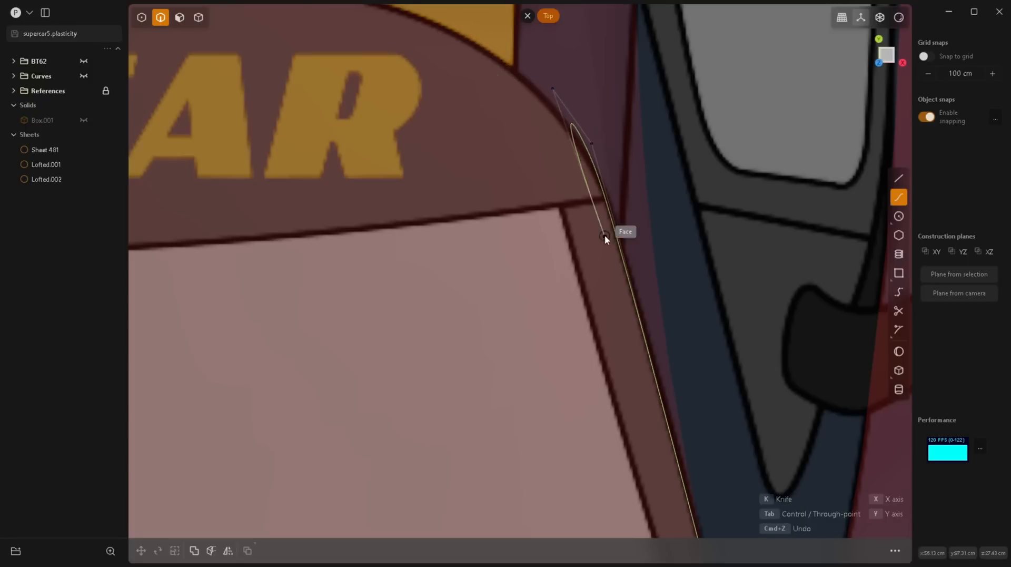
scroll(604, 235, down, 3)
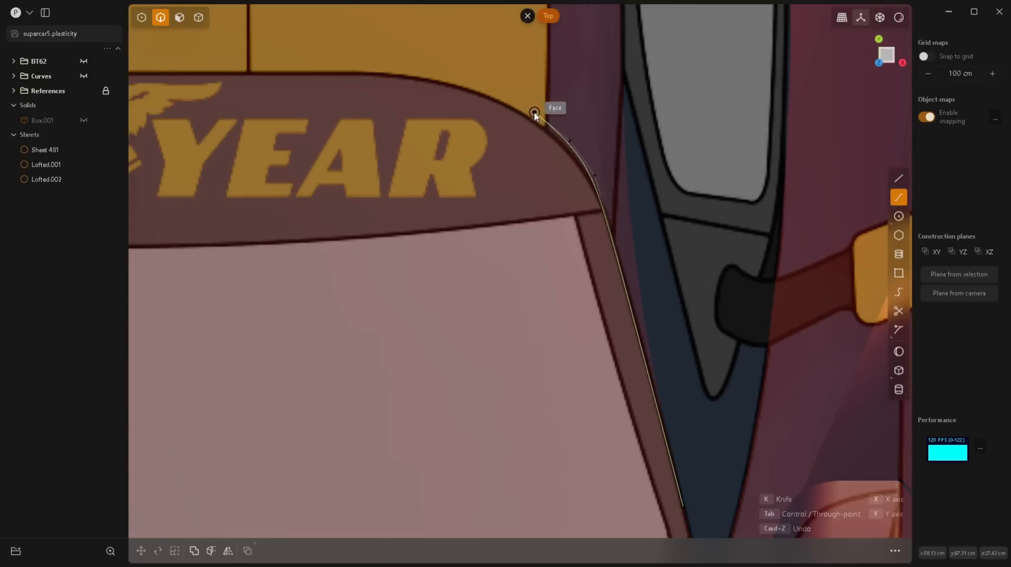
click(513, 100)
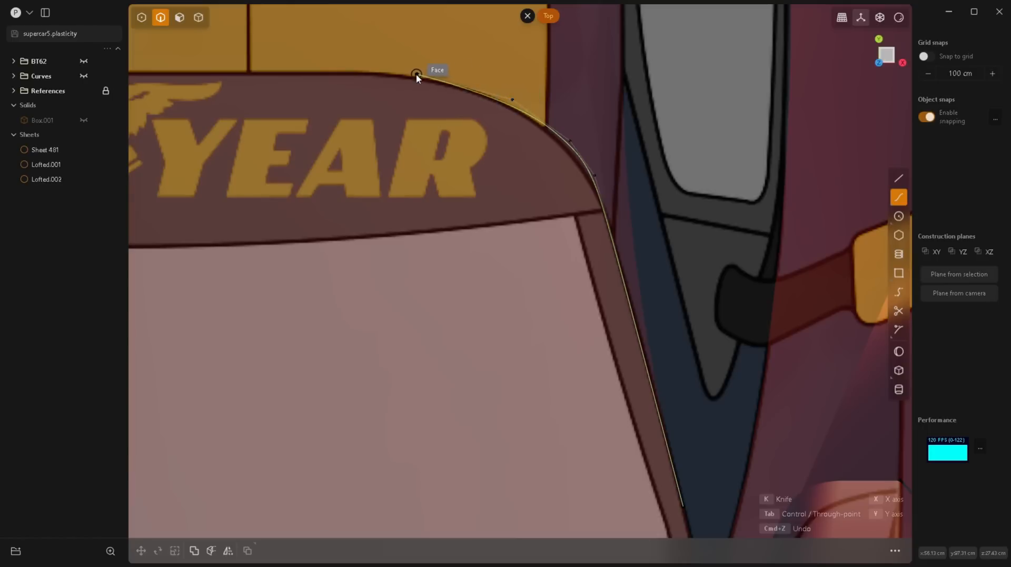
key(ctrl+z)
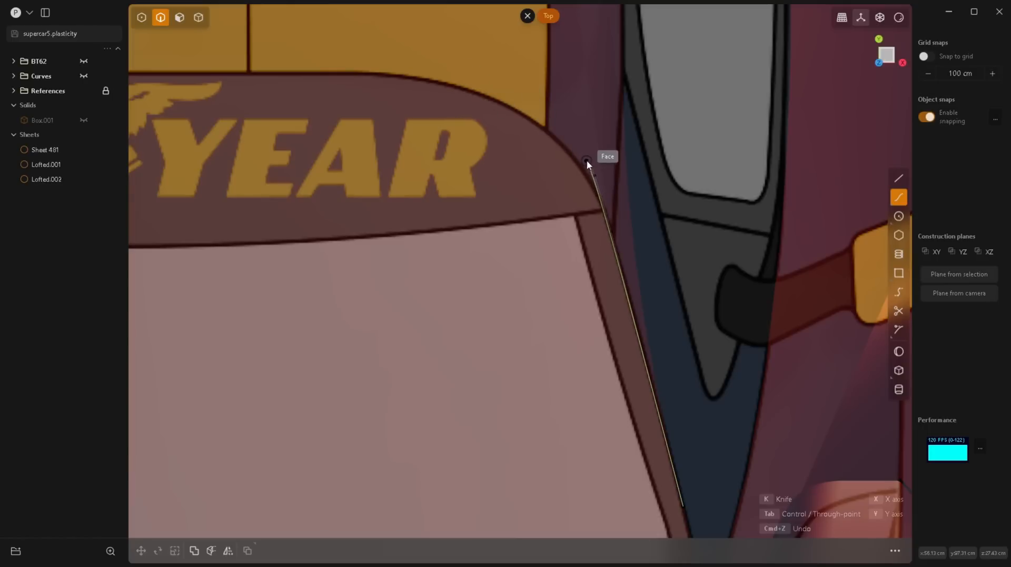
Step: Continue the curve around the windshield's upper corner and along the Goodyear banner's rear edge, ending it at the car's centreline
click(556, 133)
click(501, 98)
click(454, 85)
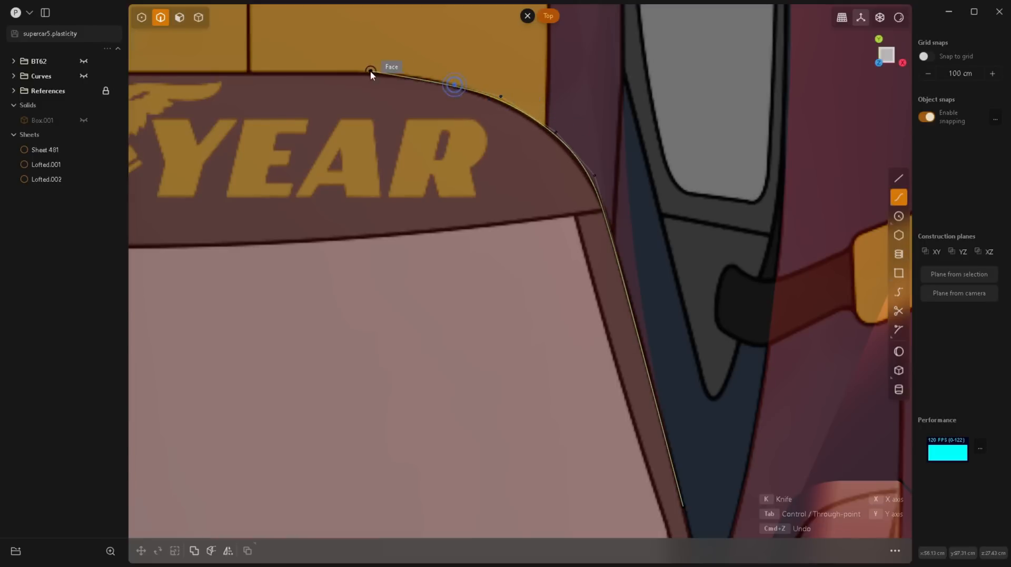
click(384, 67)
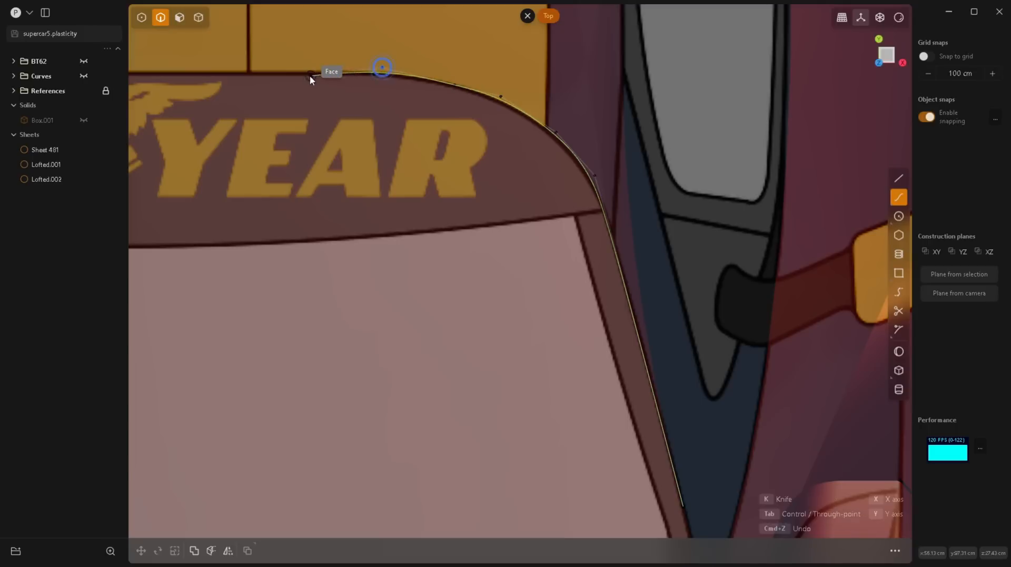
key(ctrl+z)
click(380, 69)
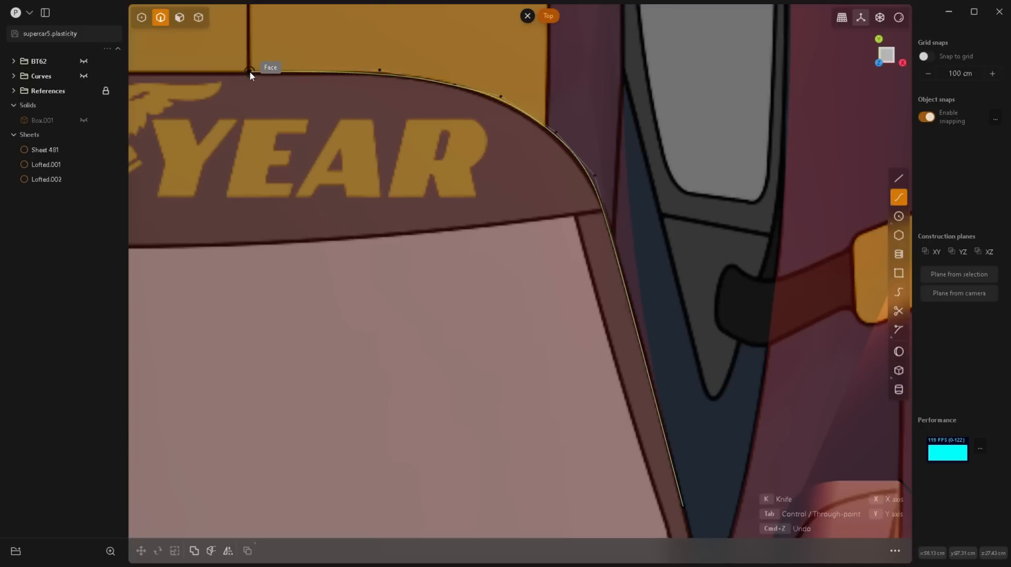
scroll(474, 153, down, 3)
scroll(466, 124, up, 4)
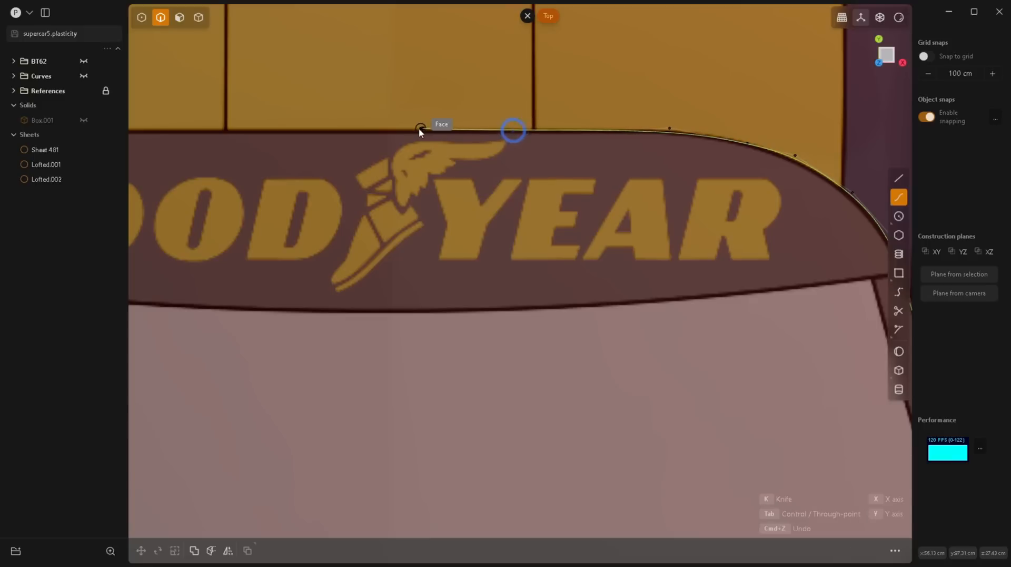
click(377, 130)
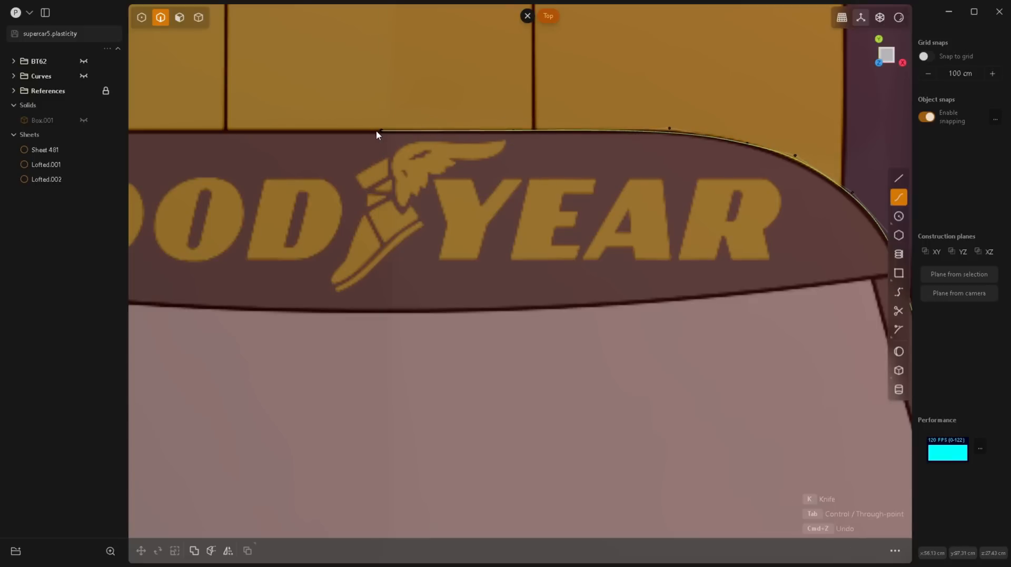
right_click(376, 131)
Step: Flatten the curve's control points at the centreline end by scaling them to 0 along Y
key(1)
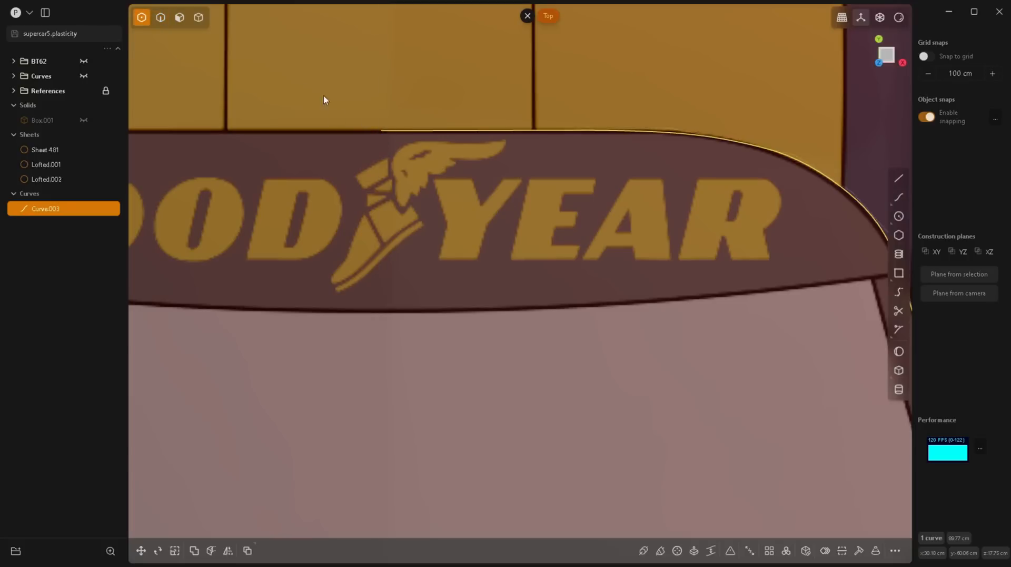
drag(304, 87, 678, 197)
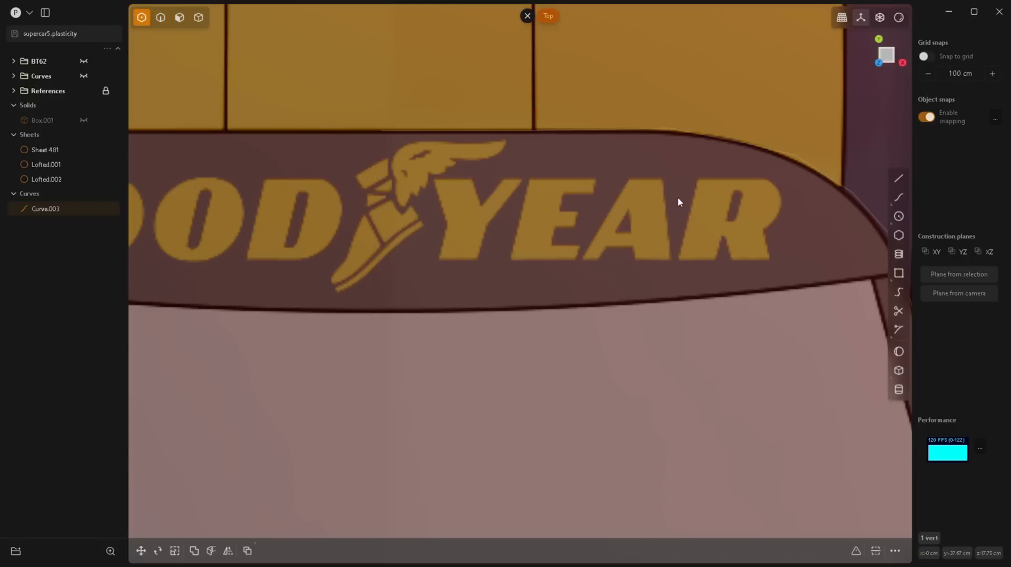
key(s)
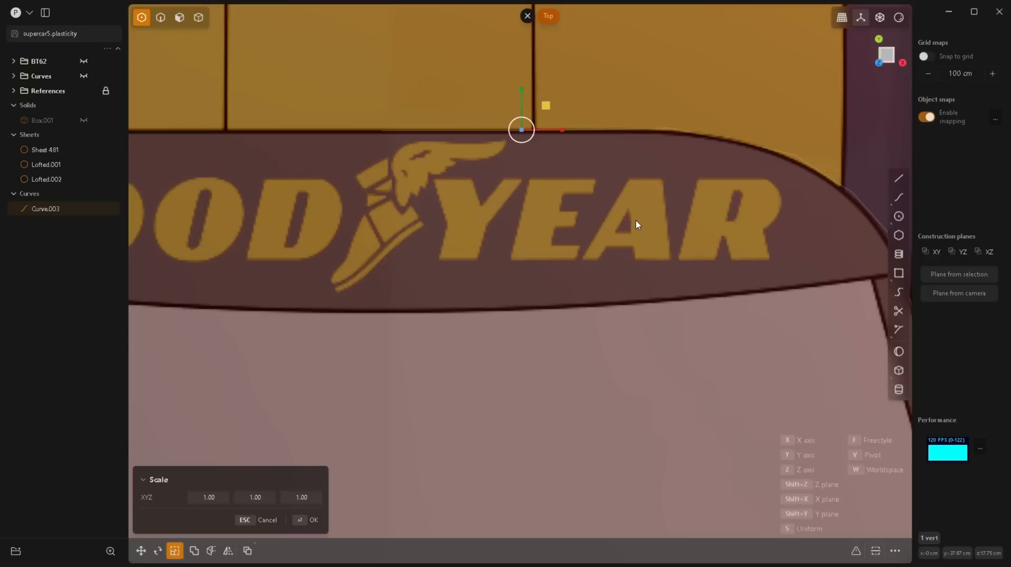
key(y)
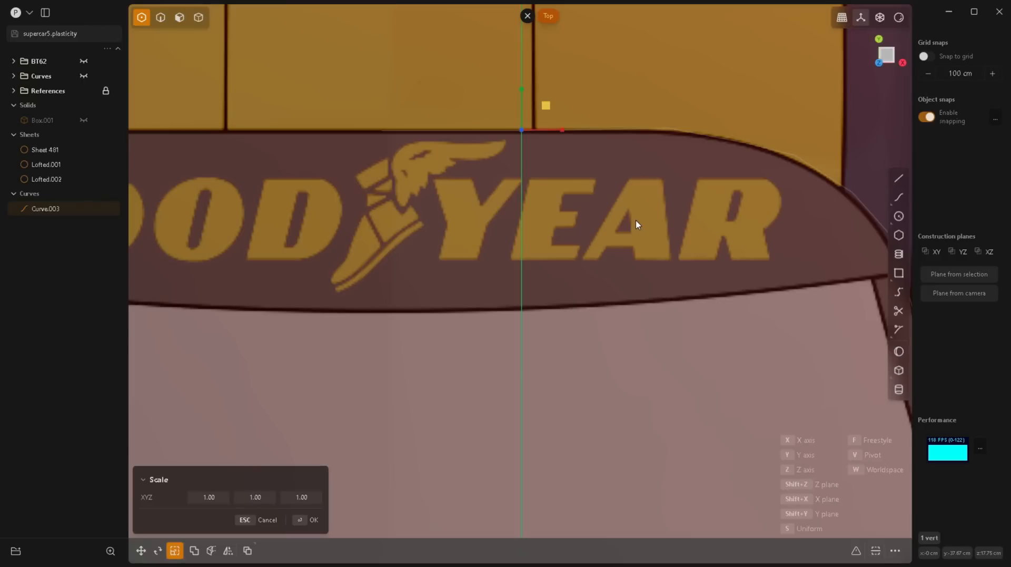
text(0)
click(570, 409)
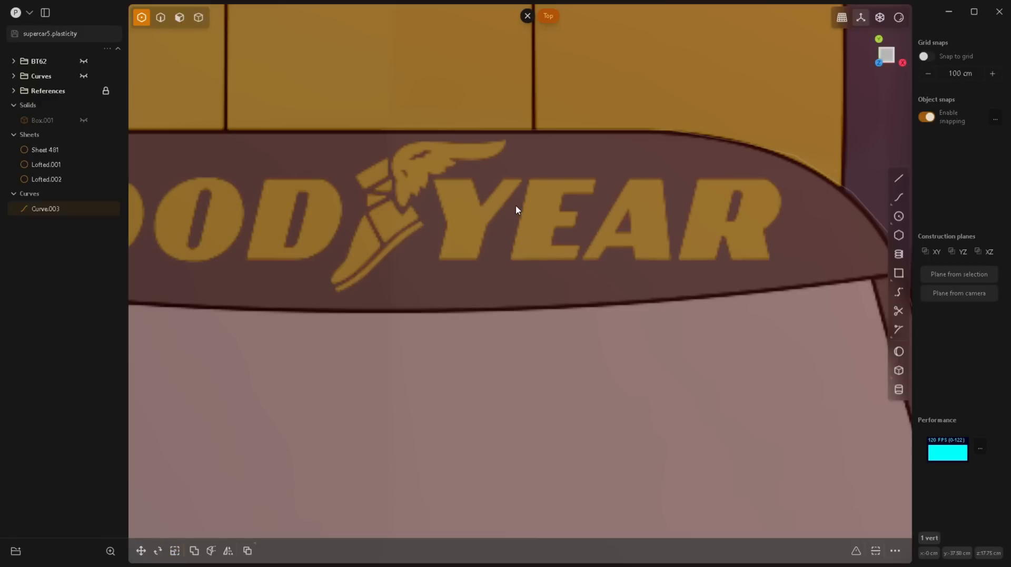
Step: Select the traced curve and raise it along Z to about 75.5 cm, above the car's roof
key(2)
click(604, 150)
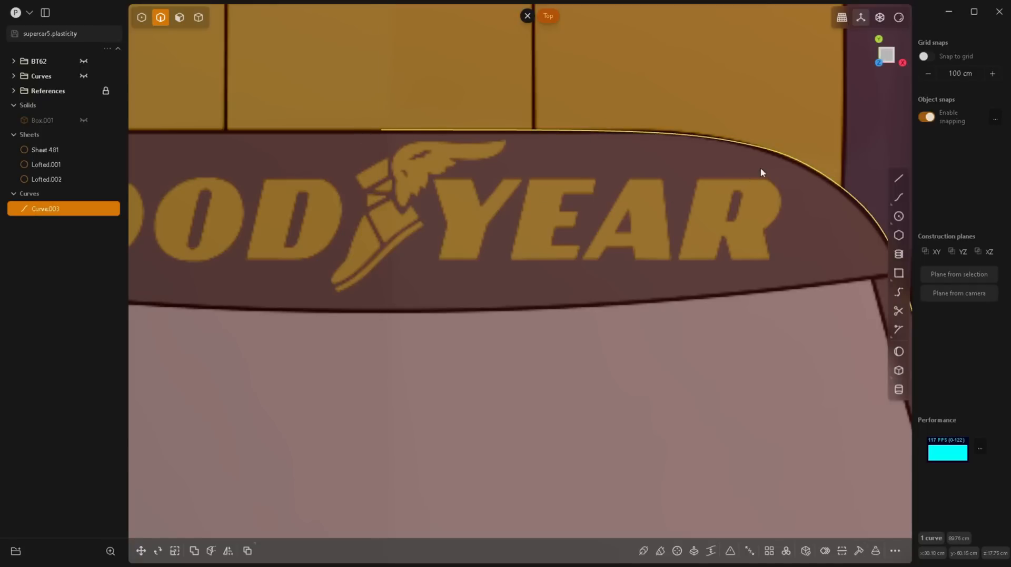
scroll(880, 180, up, 3)
scroll(474, 198, down, 6)
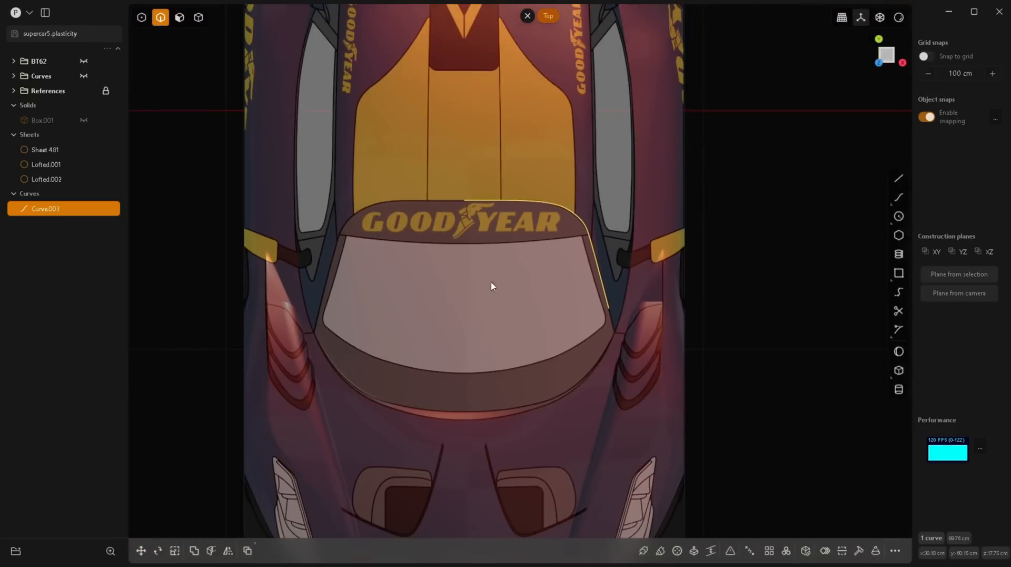
middle_drag(491, 286, 537, 221)
key(g)
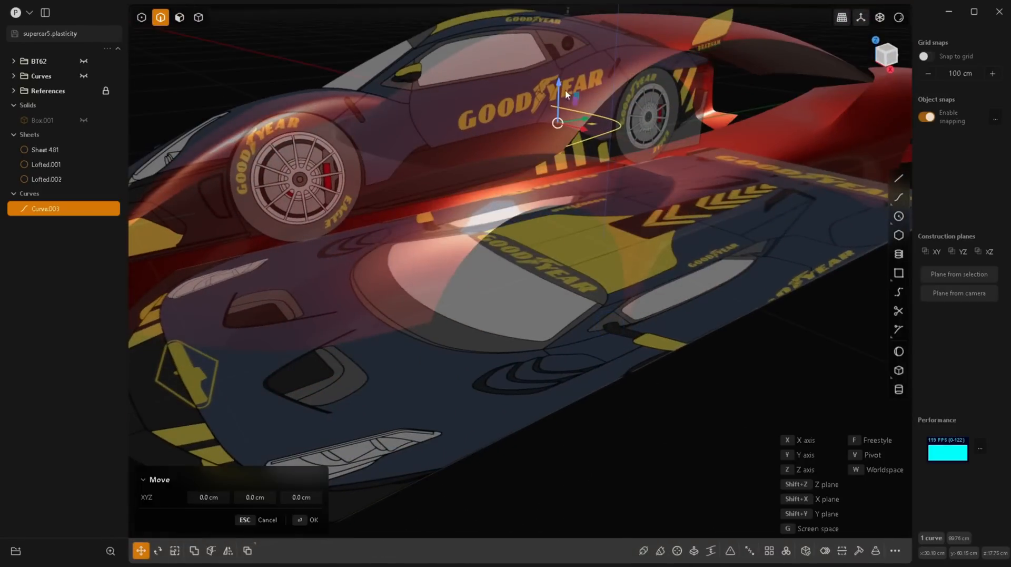
key(z)
scroll(558, 48, down, 3)
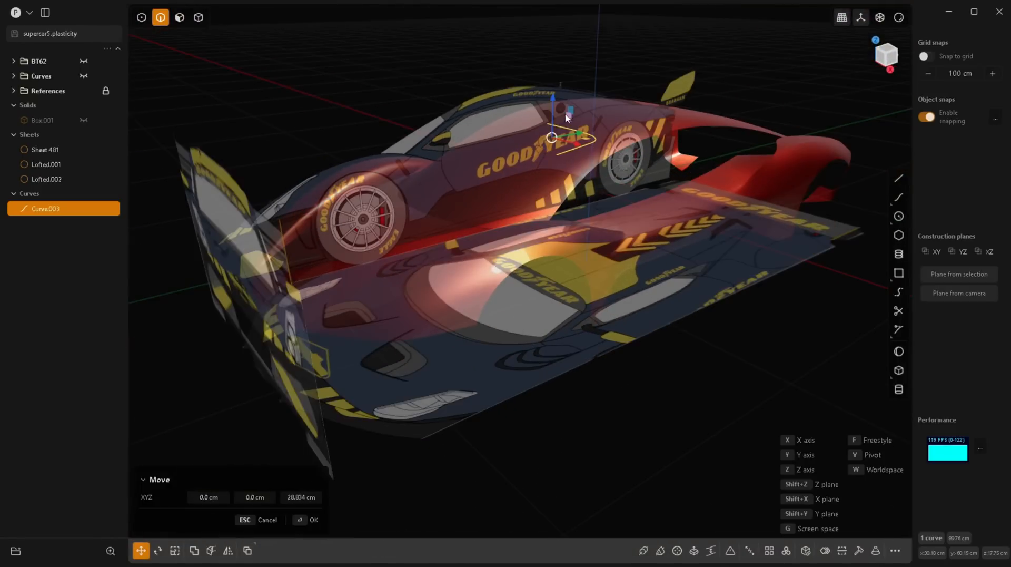
drag(551, 104, 551, 40)
right_click(610, 307)
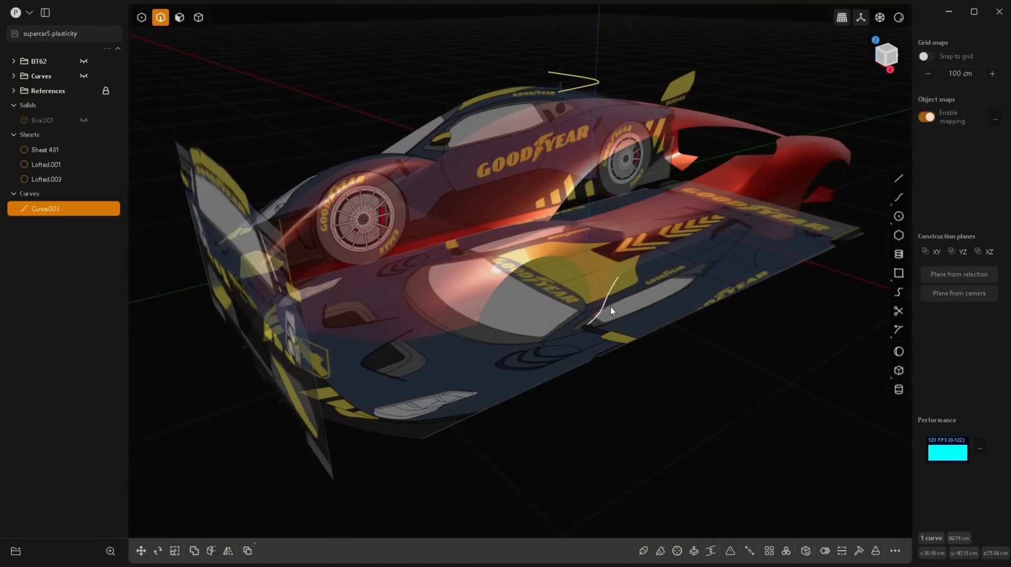
Step: In the top view, fine-tune the curve's control points around the banner's rounded corner to follow the blueprint outline
key(KP_7)
scroll(579, 237, up, 10)
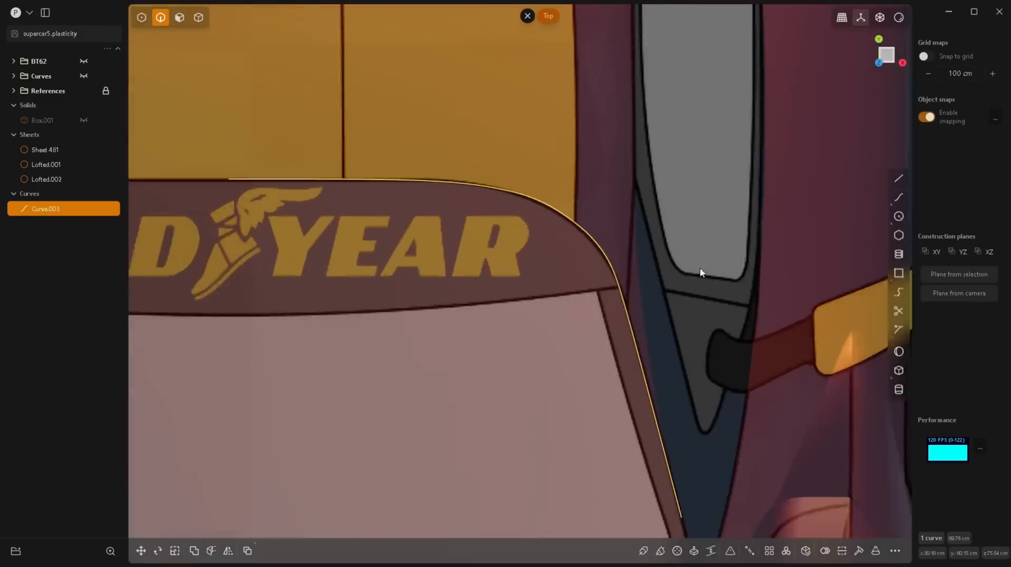
key(1)
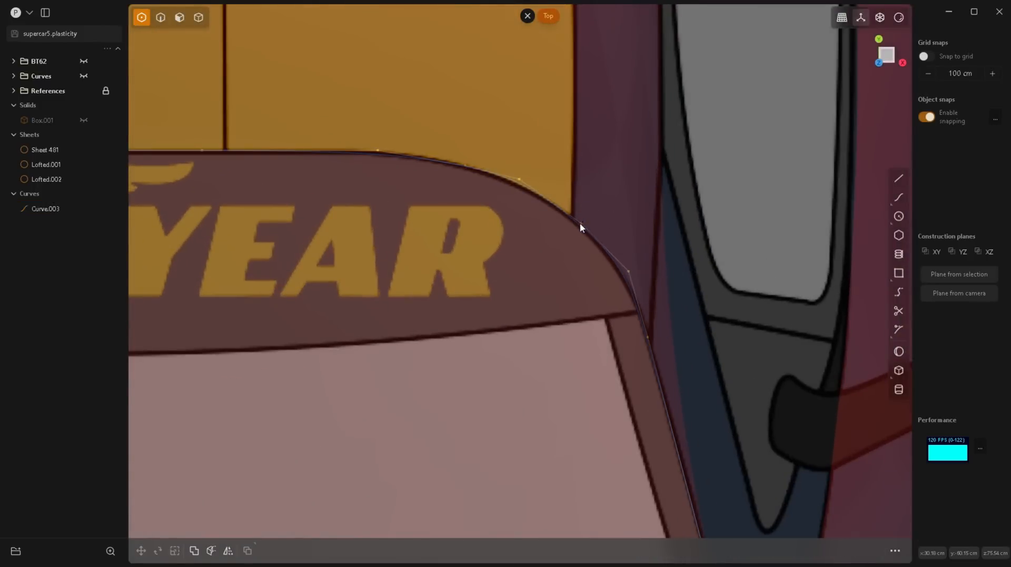
click(580, 224)
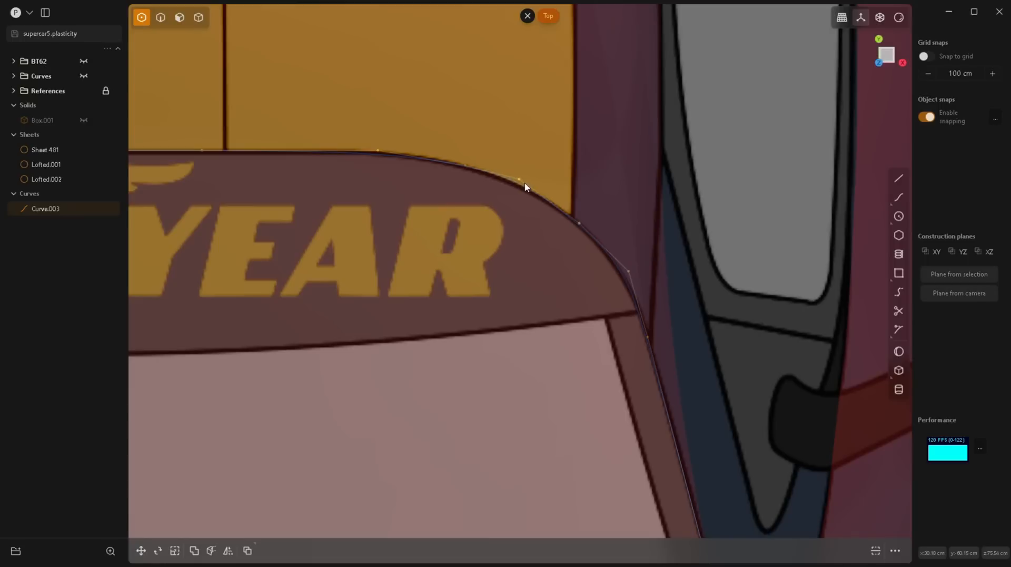
drag(520, 179, 518, 181)
Step: Move the control points at the curve's centreline end about 0.3 cm forward along Y onto the banner's edge line
scroll(438, 235, down, 5)
scroll(295, 204, up, 3)
drag(219, 156, 501, 247)
key(g)
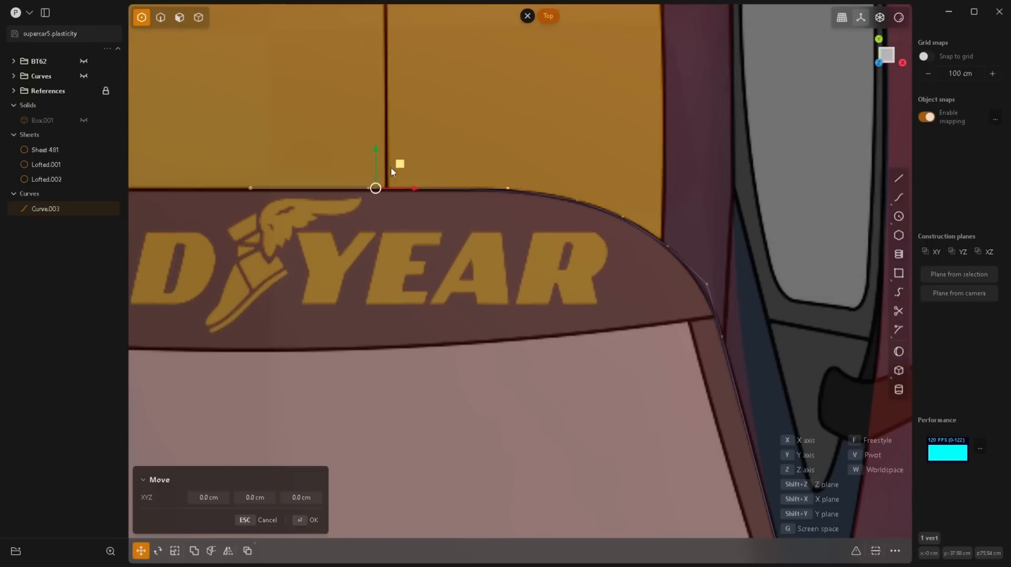
drag(377, 149, 378, 150)
key(Return)
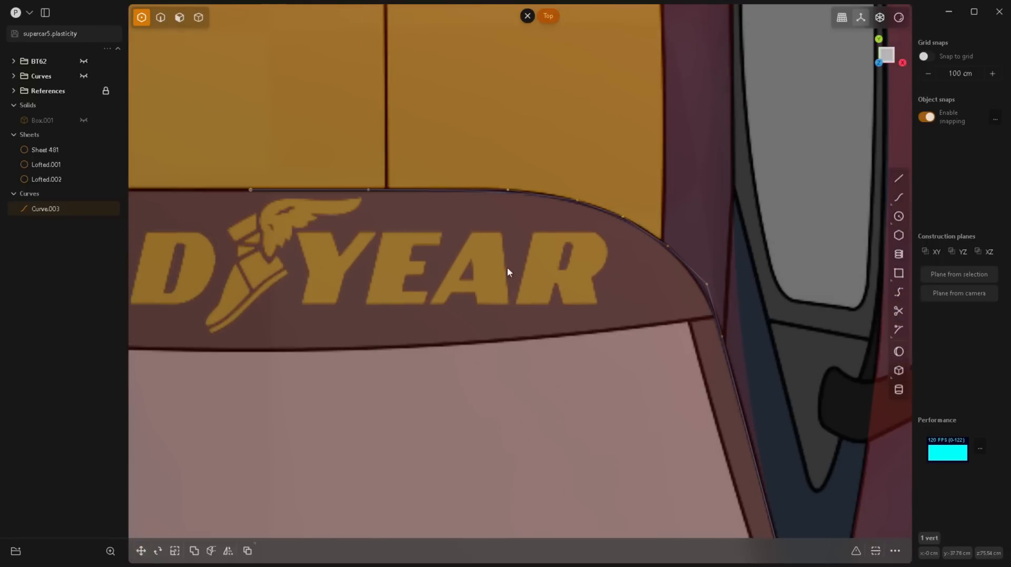
Step: Shift the control point where the banner's straight edge begins to bend slightly toward the centreline to match the outline
click(523, 214)
scroll(601, 235, up, 3)
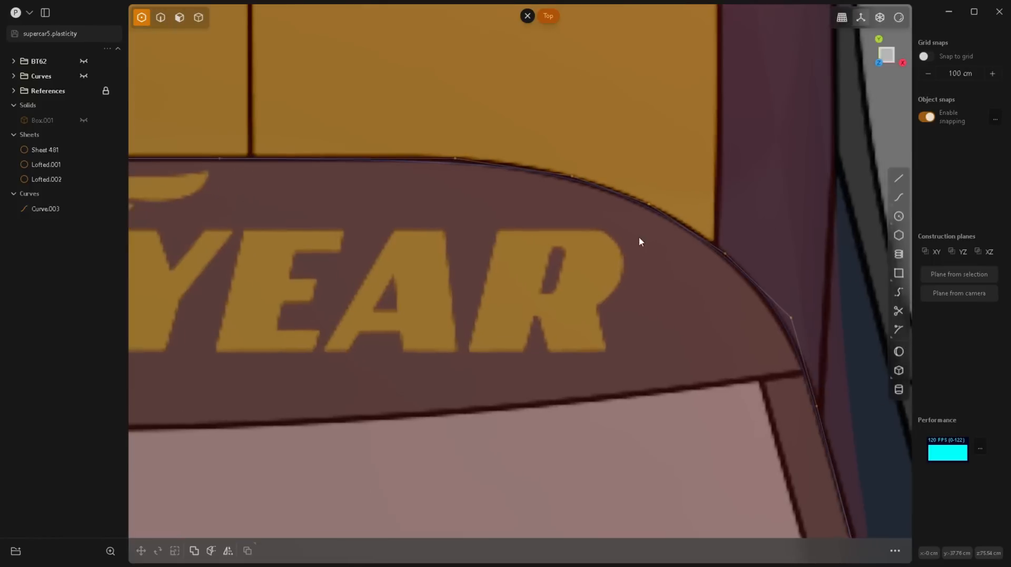
click(574, 177)
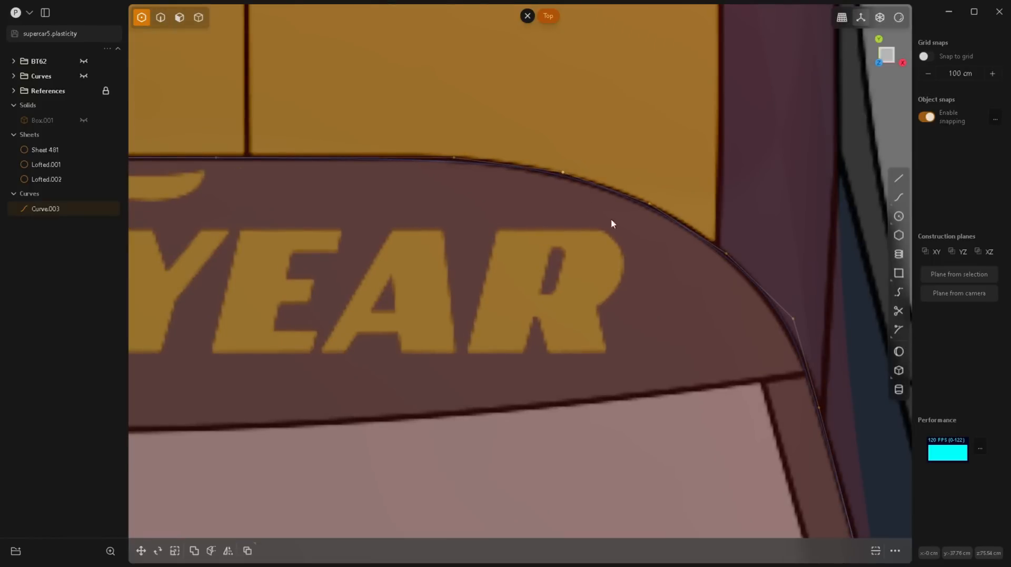
scroll(562, 179, down, 6)
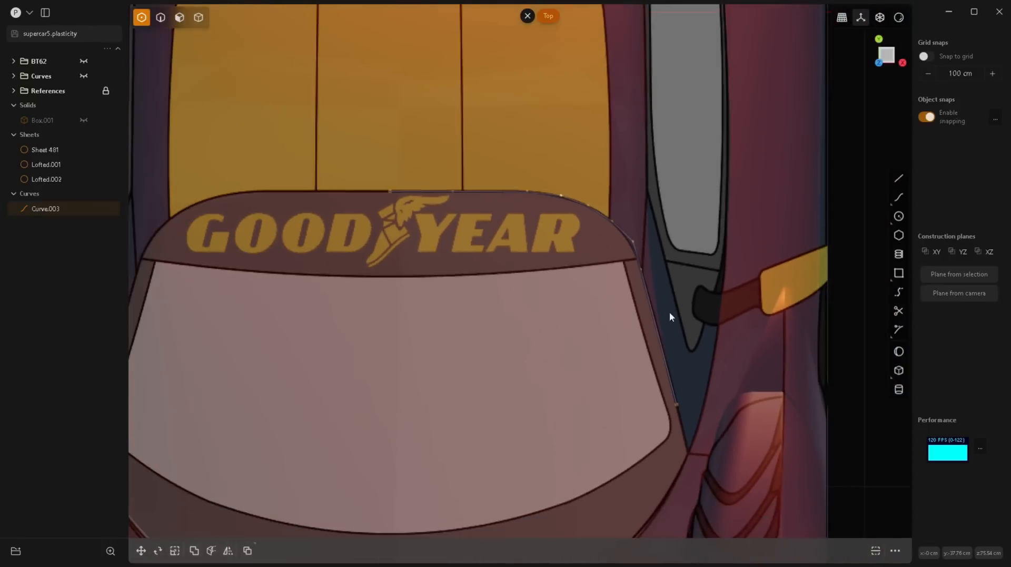
Step: Nudge the control point midway around the banner's rounded corner slightly outward to match the blueprint outline, and check the curve against it
scroll(669, 311, down, 3)
key(2)
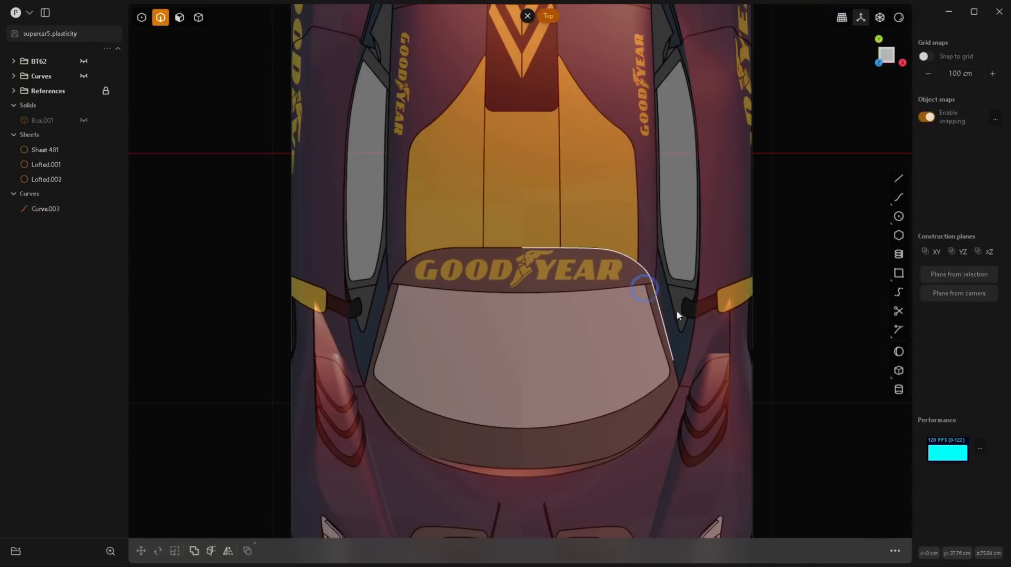
click(653, 299)
scroll(630, 262, up, 1)
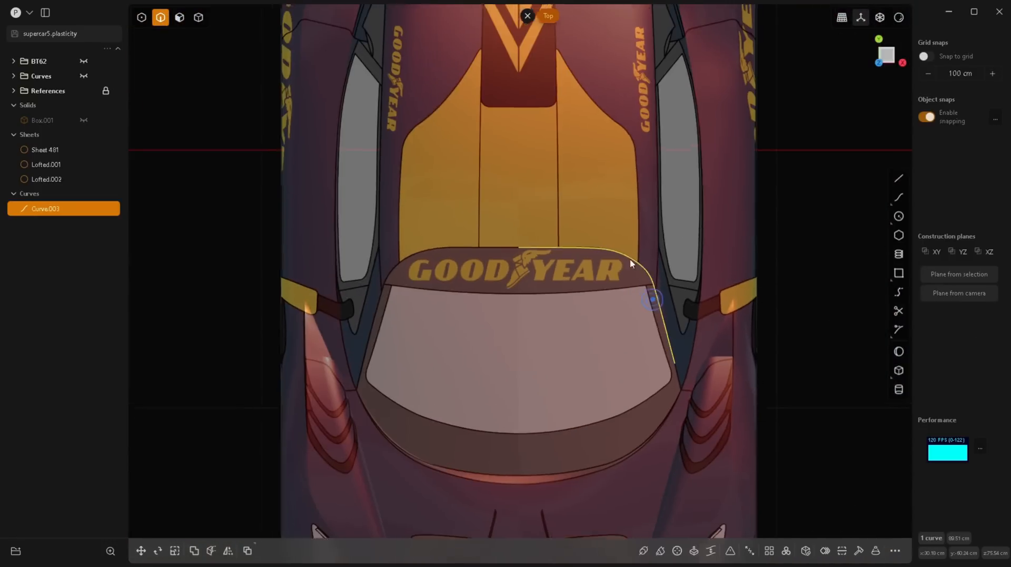
scroll(631, 262, up, 3)
scroll(673, 316, up, 2)
key(1)
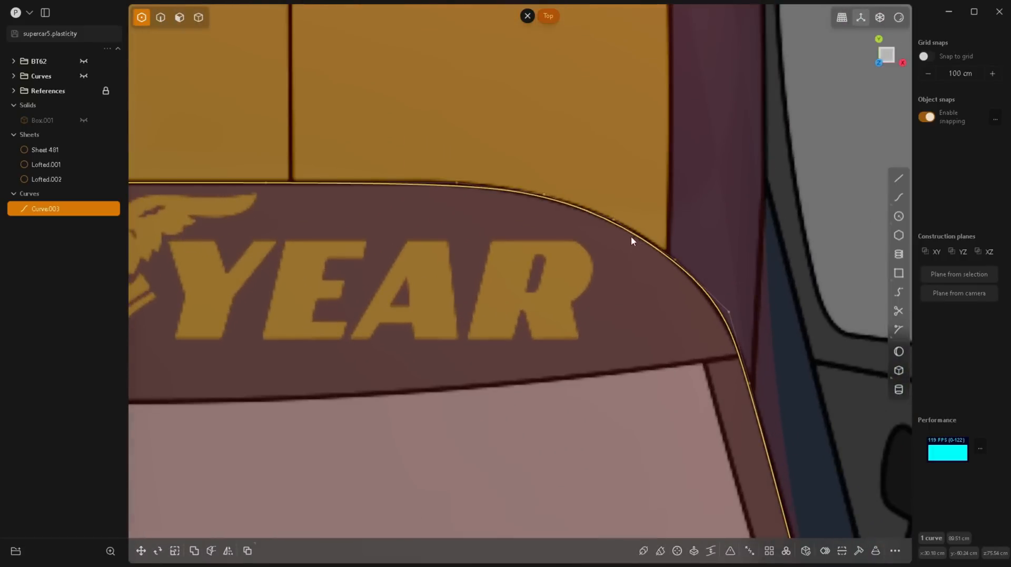
click(617, 223)
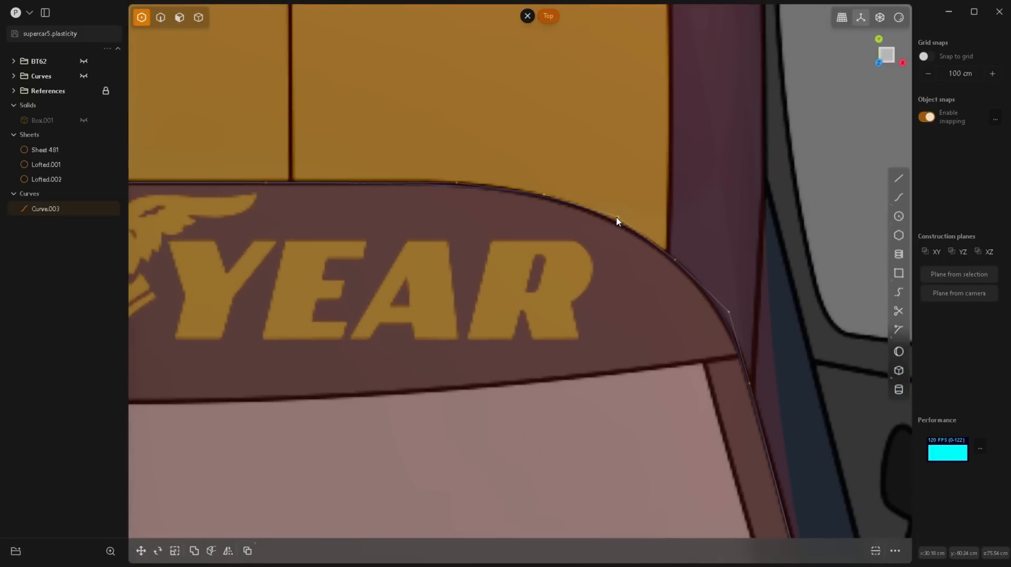
key(2)
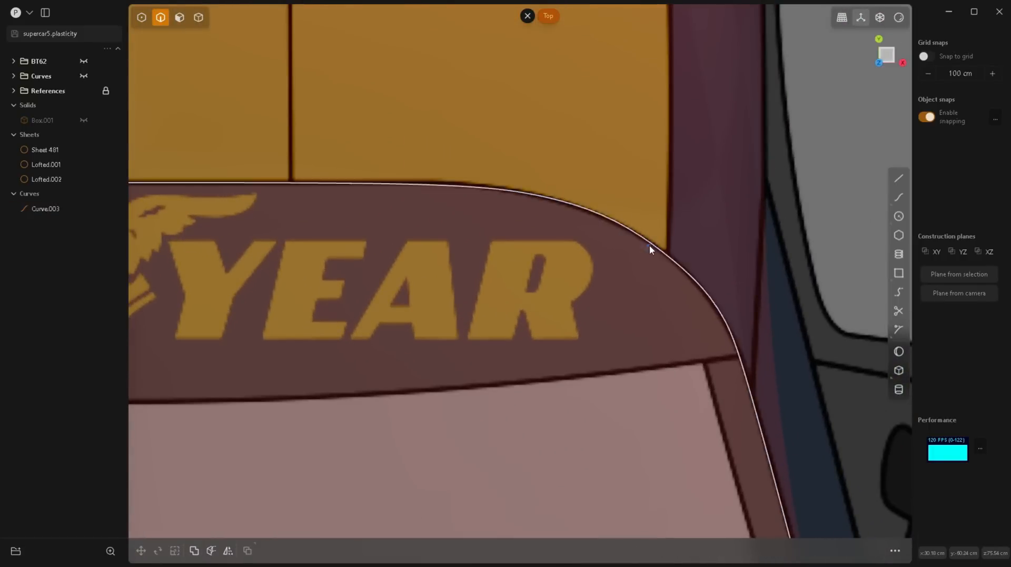
click(649, 245)
scroll(531, 261, down, 1)
scroll(531, 260, down, 5)
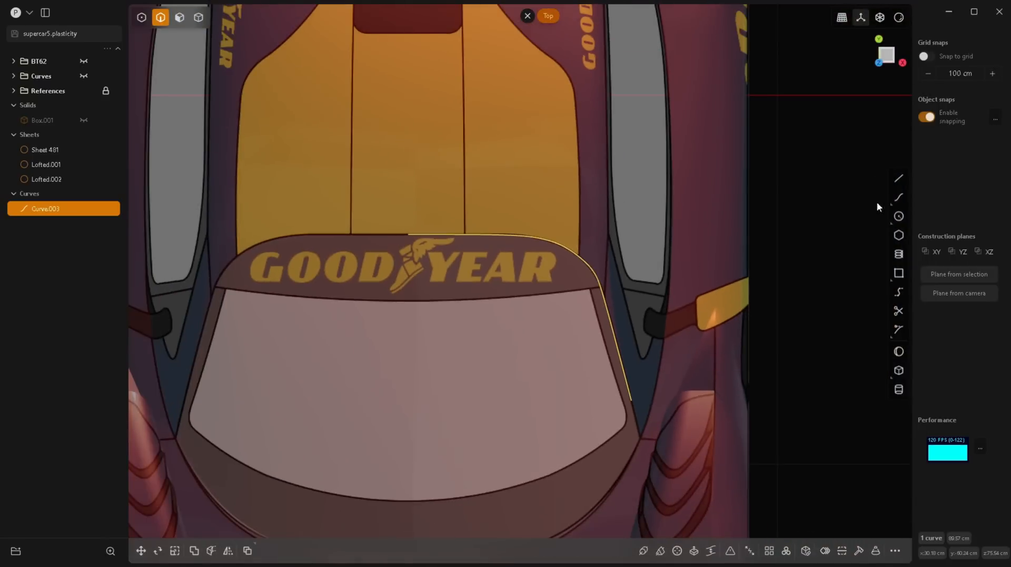
Step: Draw a three-point curve about 132 cm long from the roof's side edge across the windshield to the hood vent
click(899, 198)
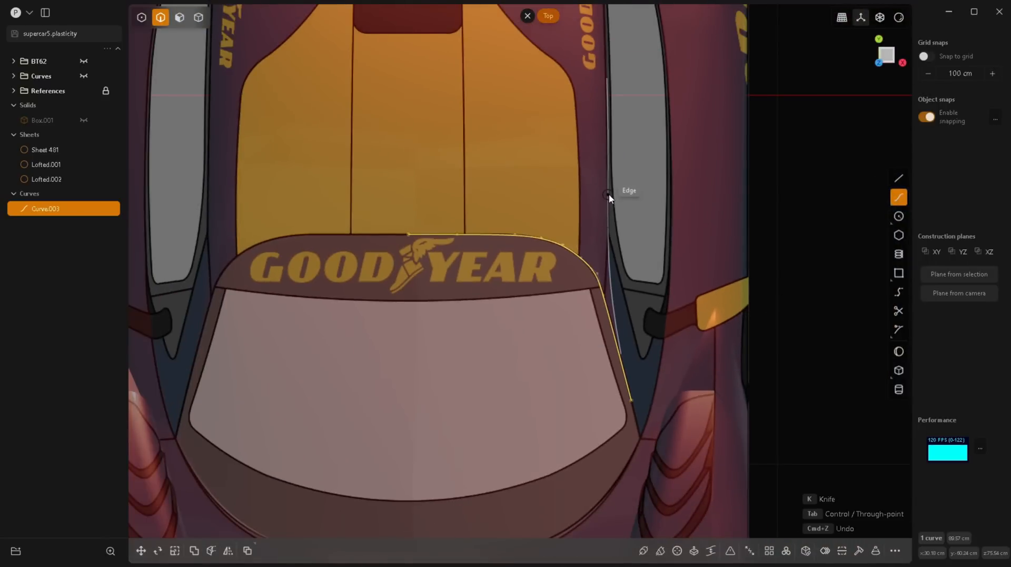
click(610, 175)
click(609, 232)
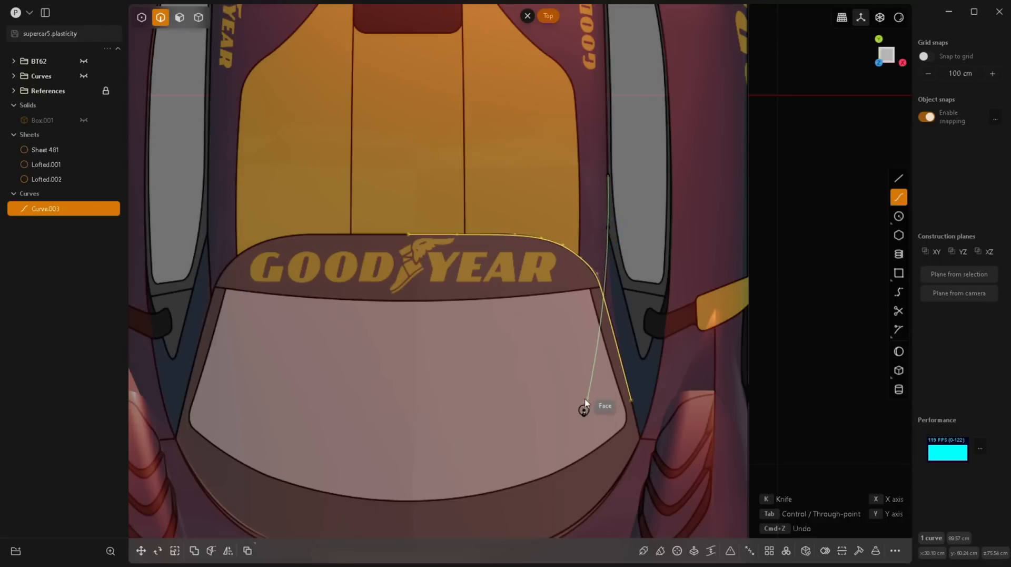
scroll(583, 408, down, 3)
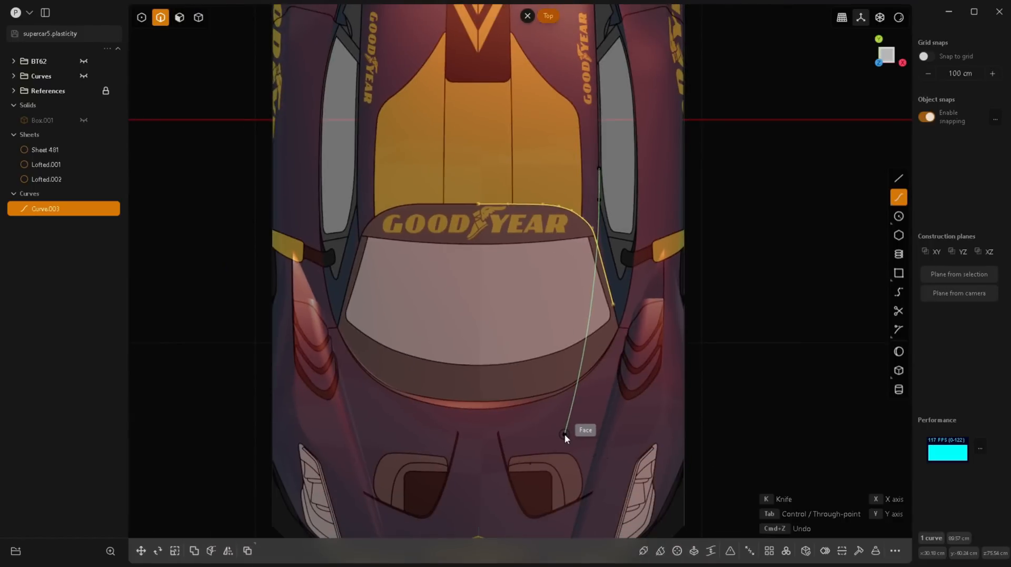
scroll(564, 434, up, 3)
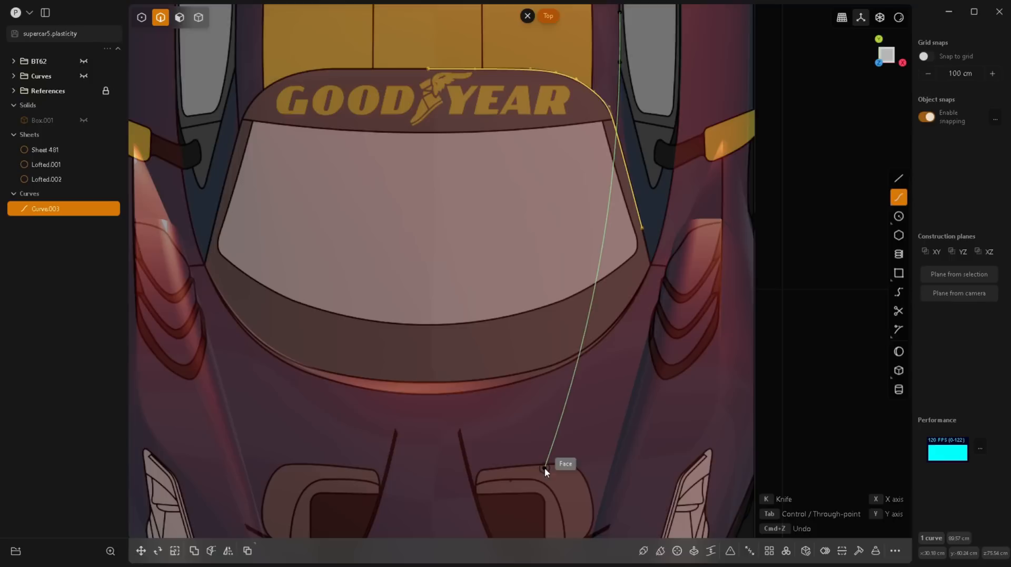
click(546, 469)
right_click(546, 469)
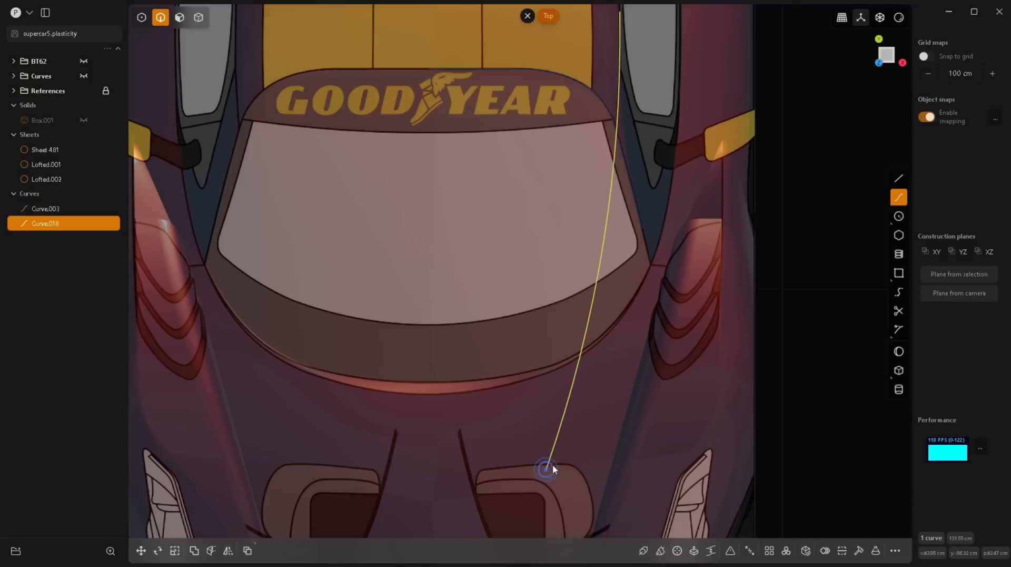
scroll(600, 420, down, 2)
shift+middle_drag(599, 419, 598, 479)
scroll(633, 213, up, 10)
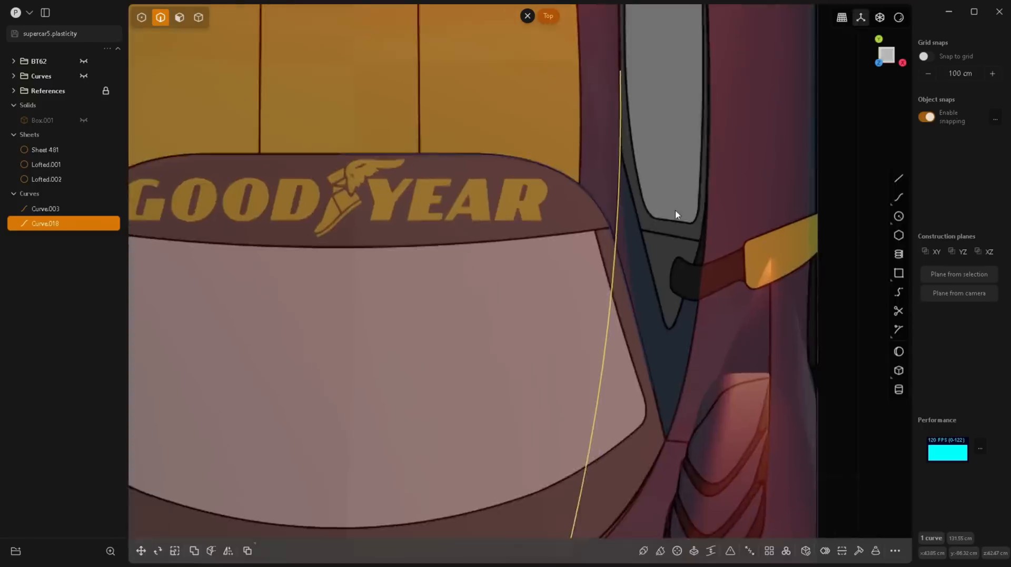
scroll(610, 181, down, 10)
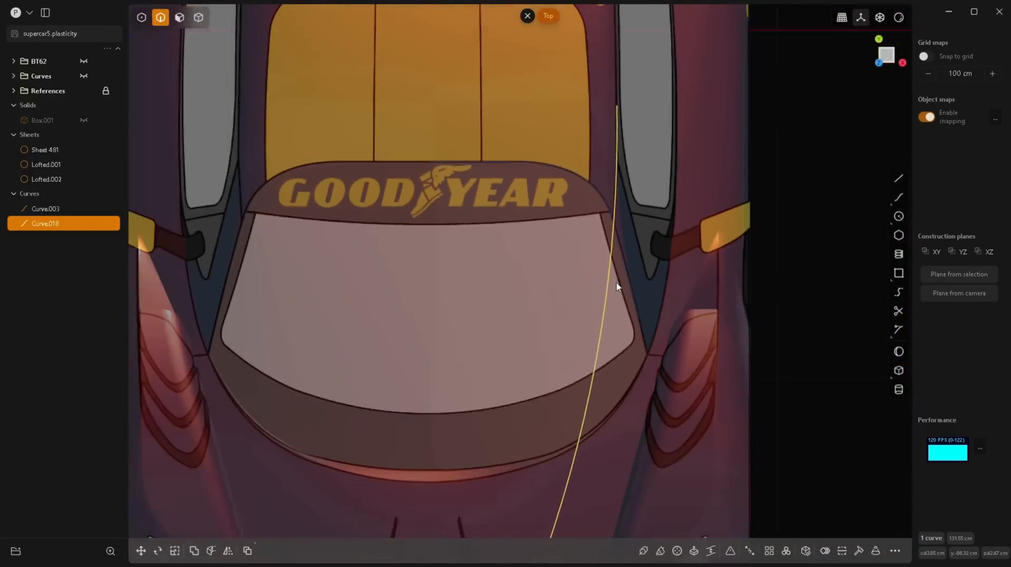
Step: Imprint the new side-to-hood curve onto the roof surface along the vertical vector direction
key(space)
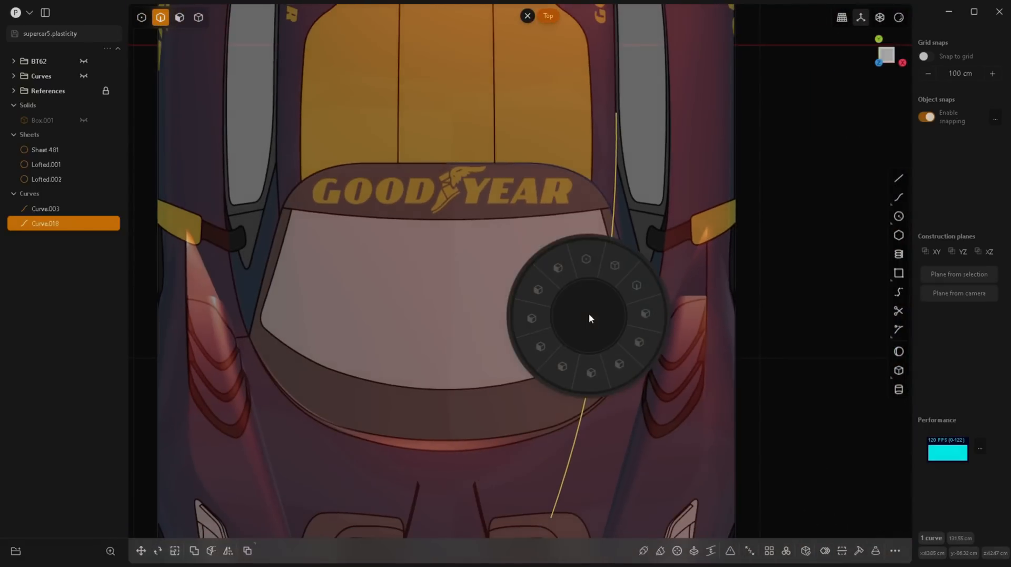
click(585, 261)
click(548, 254)
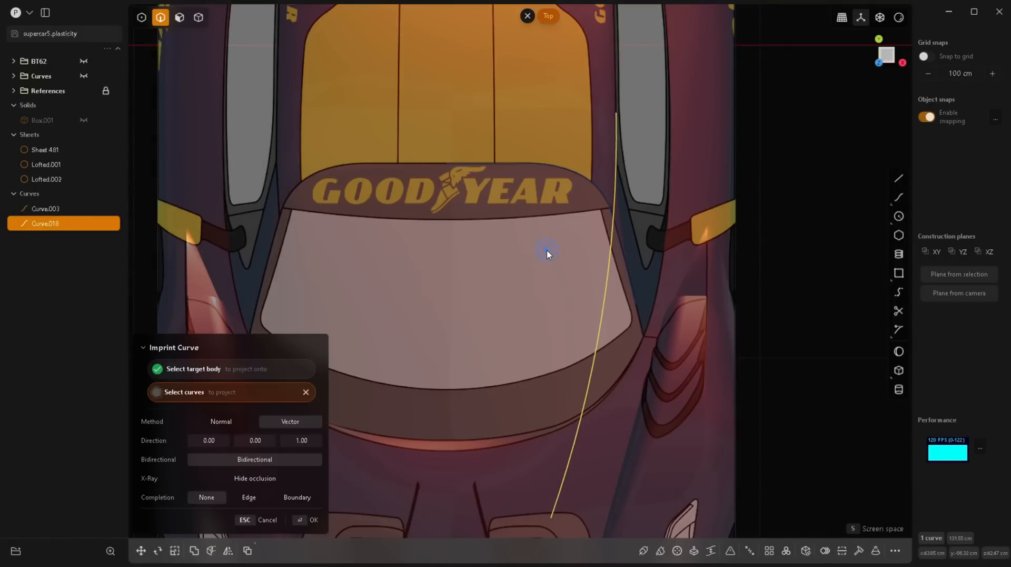
scroll(510, 289, down, 3)
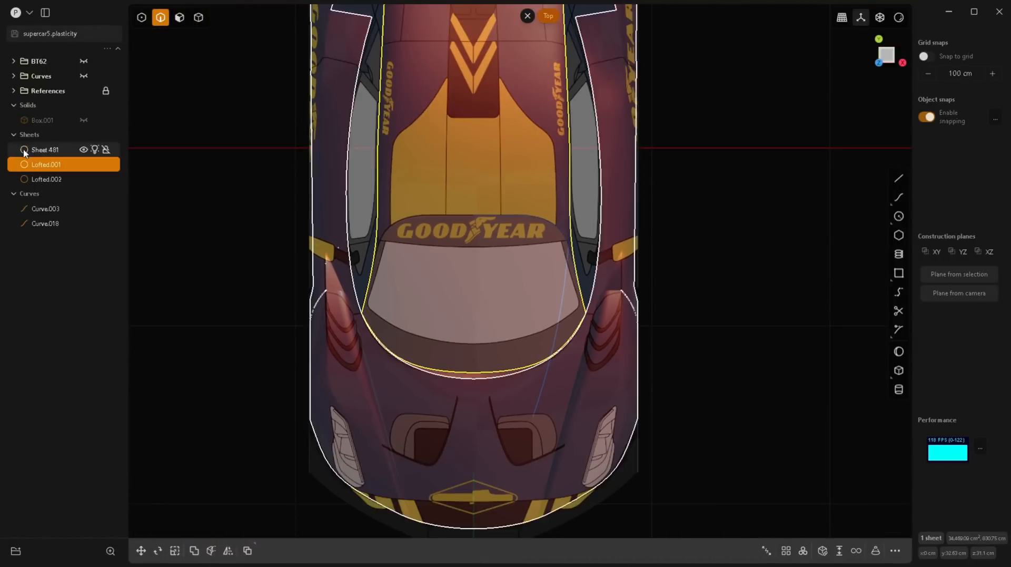
Step: Hide the blueprint references and imprint the traced windshield outline curve vertically onto the roof surface from the top view
click(83, 91)
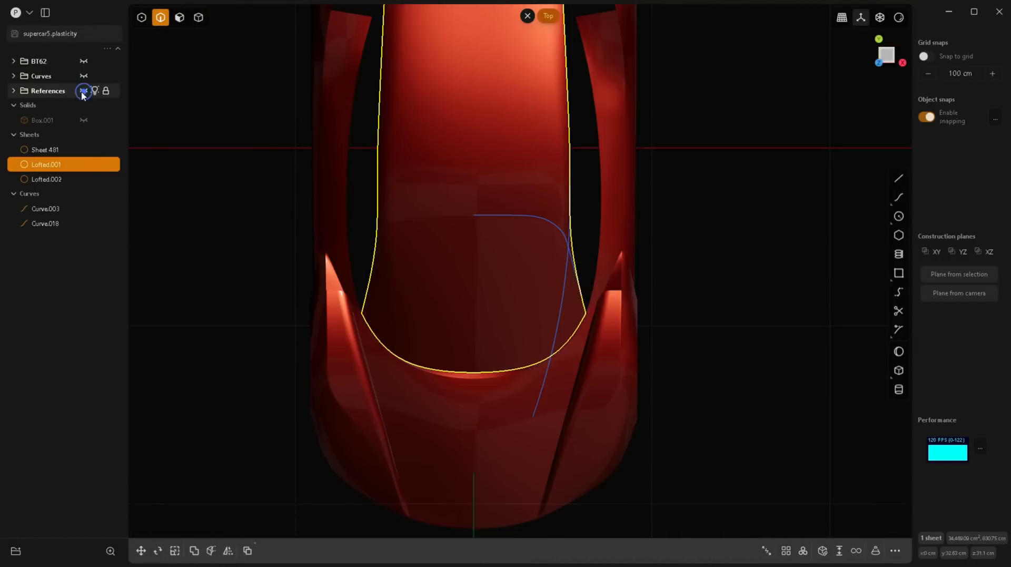
middle_drag(591, 411, 592, 148)
click(591, 148)
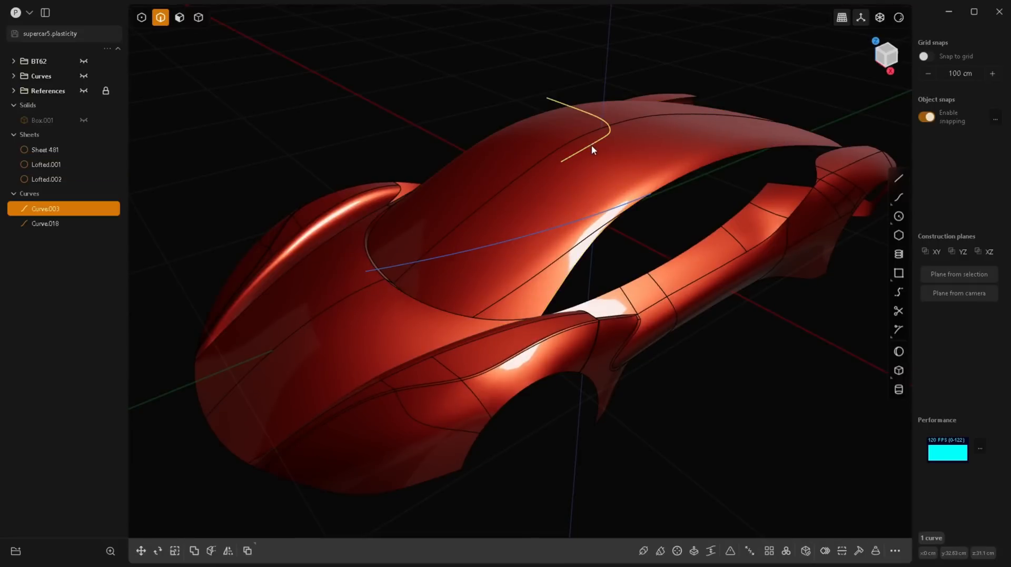
key(7)
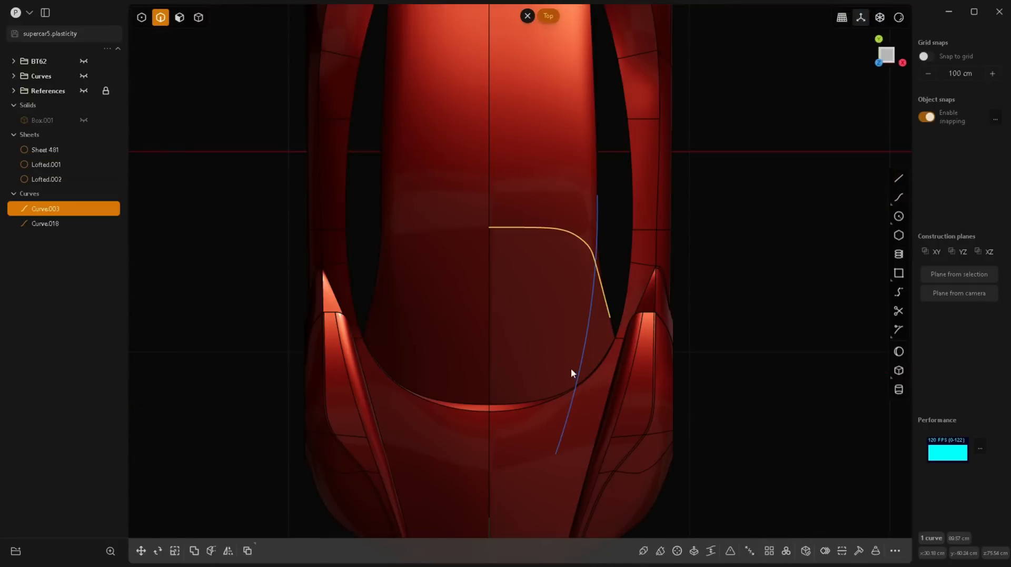
key(space)
click(560, 309)
click(540, 280)
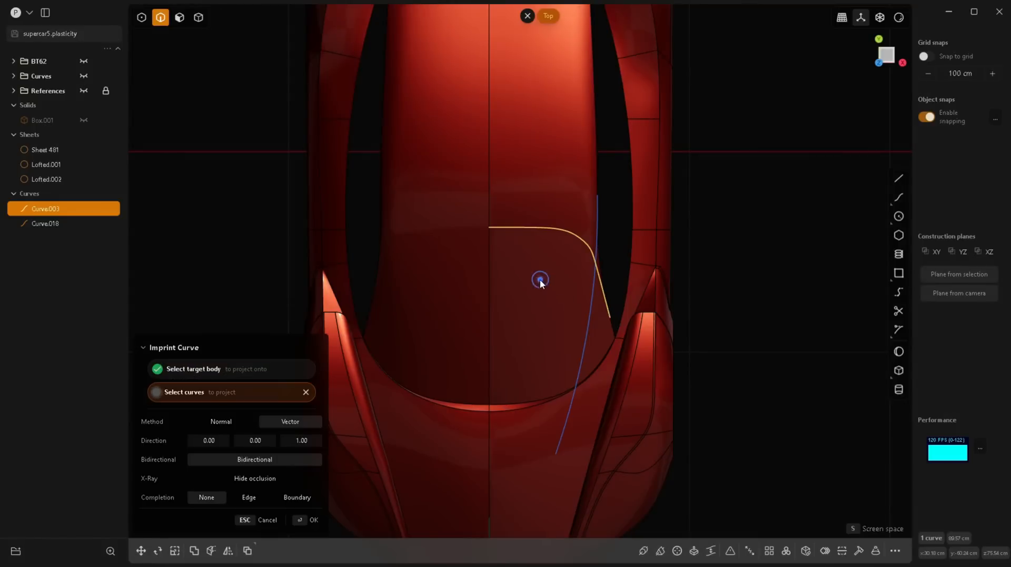
right_click(540, 281)
Step: Delete the narrow sliver face on the roof's side edge where the two imprinted lines meet
middle_drag(651, 387, 601, 255)
scroll(594, 238, up, 3)
key(3)
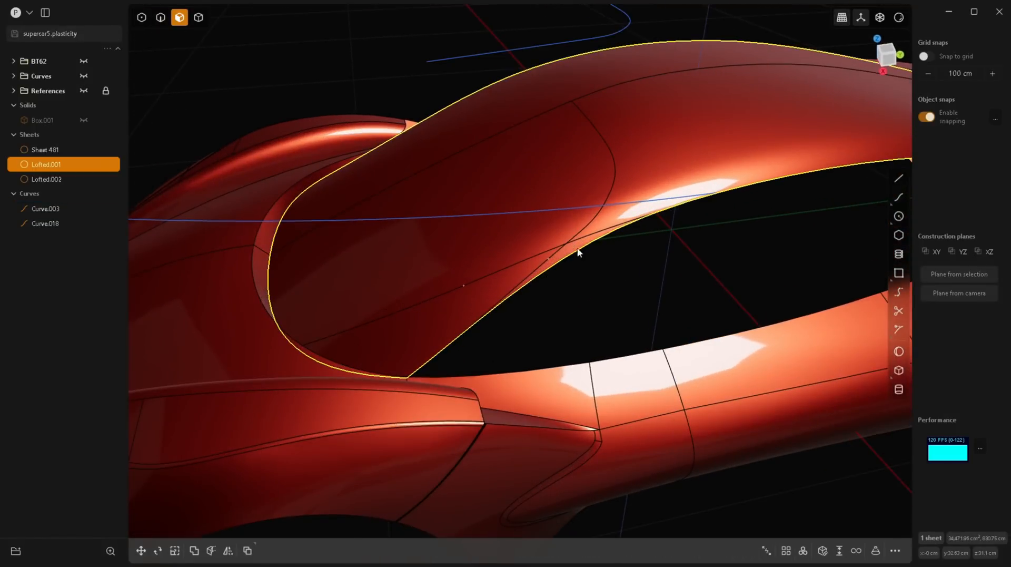
click(578, 256)
key(o)
key(Delete)
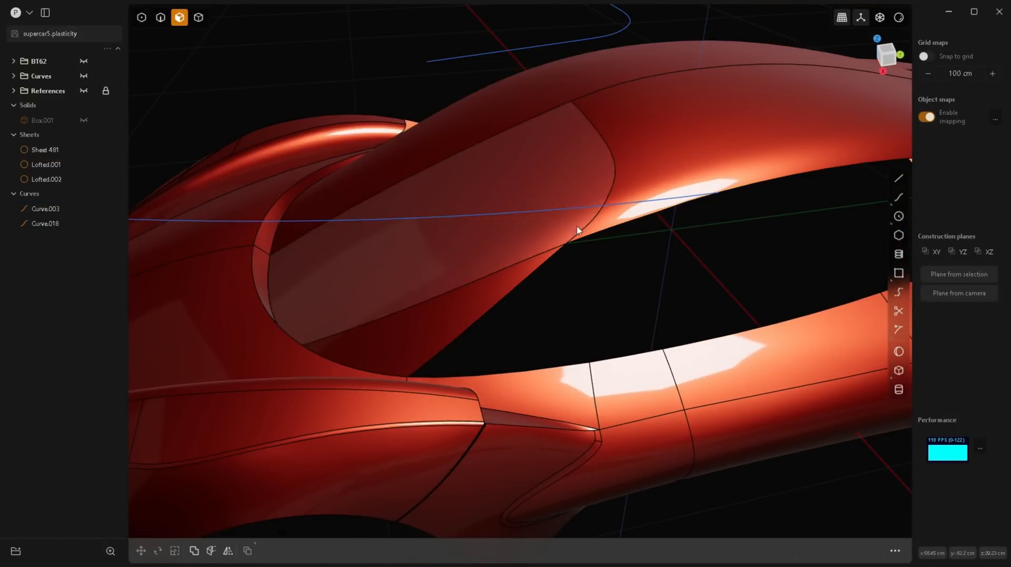
Step: Remove the imprinted edge running from the windshield outline's lower end along the roof surface to the hood
key(2)
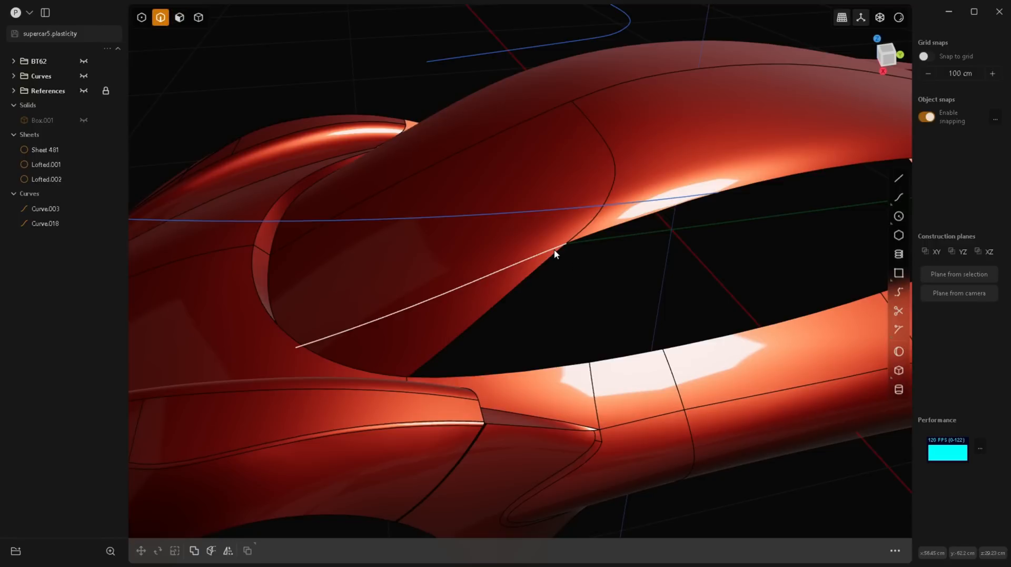
click(554, 250)
key(b)
key(Escape)
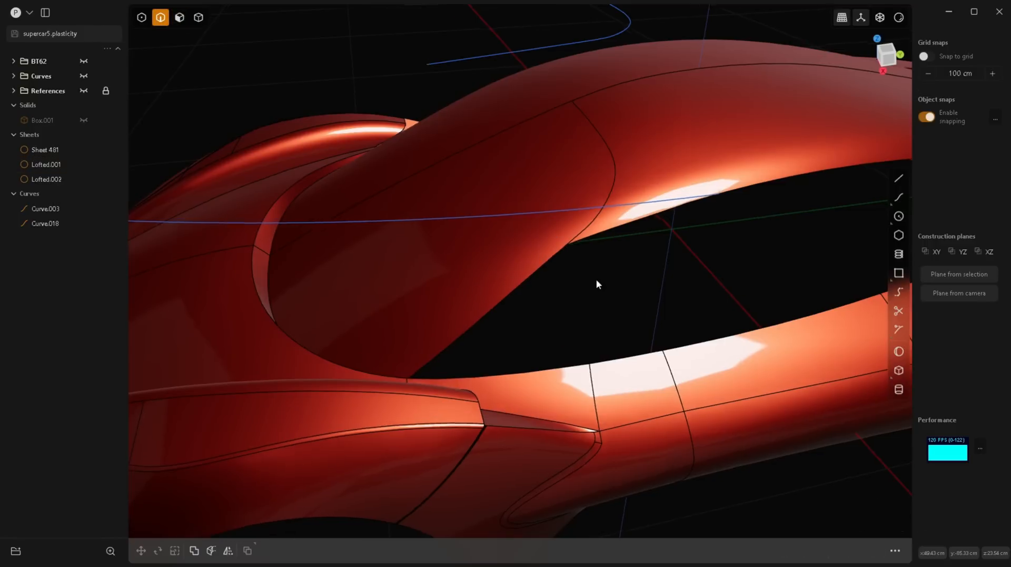
Step: Select the long construction curve running from the roof's side edge to the hood
mouse_move(596, 279)
middle_down()
mouse_move(628, 276)
mouse_move(634, 258)
mouse_move(672, 267)
mouse_move(558, 332)
mouse_move(616, 264)
mouse_move(586, 311)
middle_up()
click(507, 238)
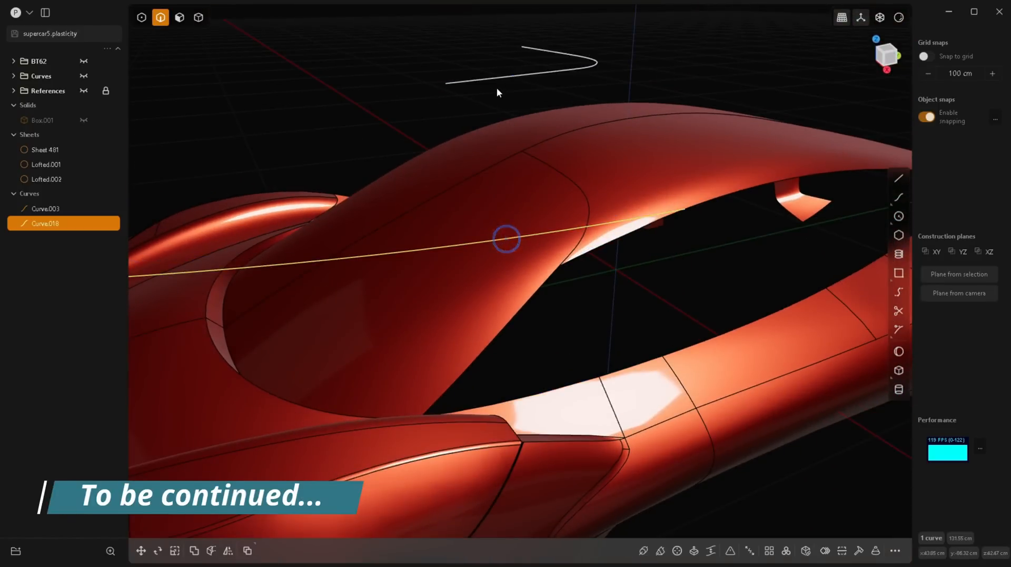